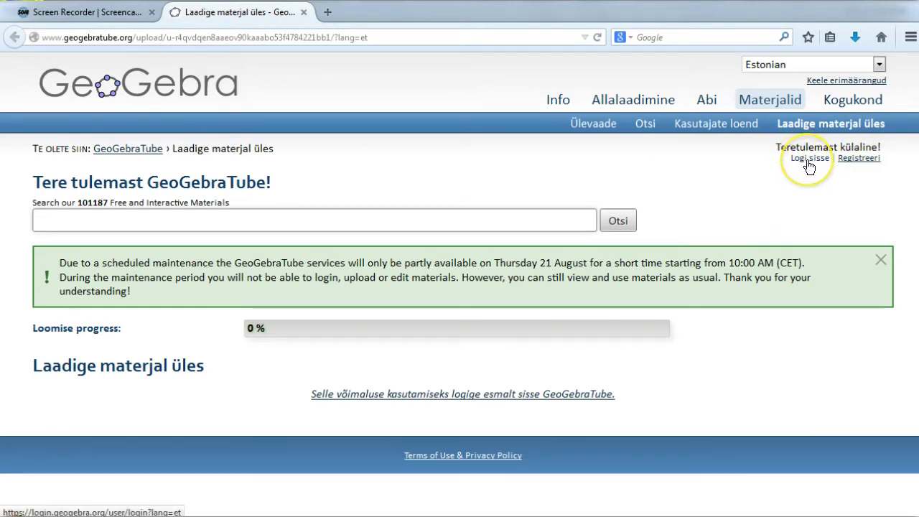
Minimize the browser showing the GeoGebraTube upload page and return to the GeoGebra window.
{"action": "left_click", "coordinate": [807, 164]}
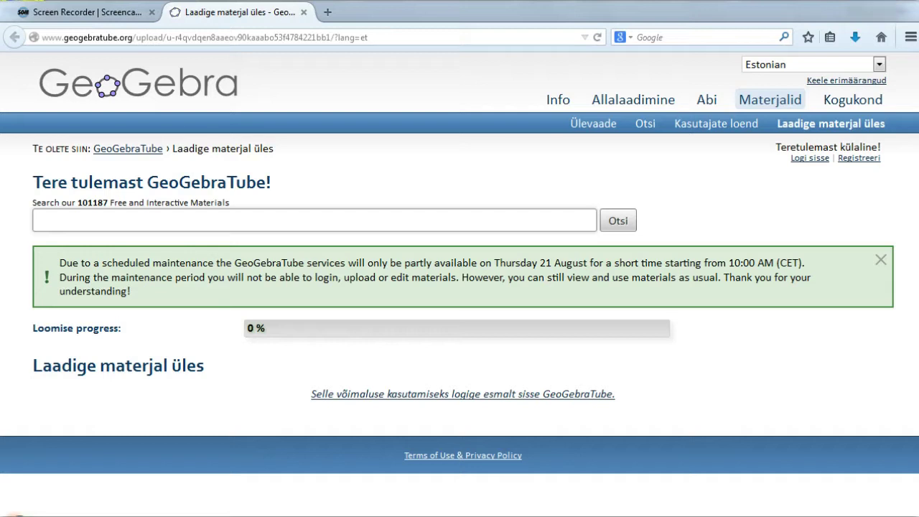
{"action": "left_click", "coordinate": [865, 1]}
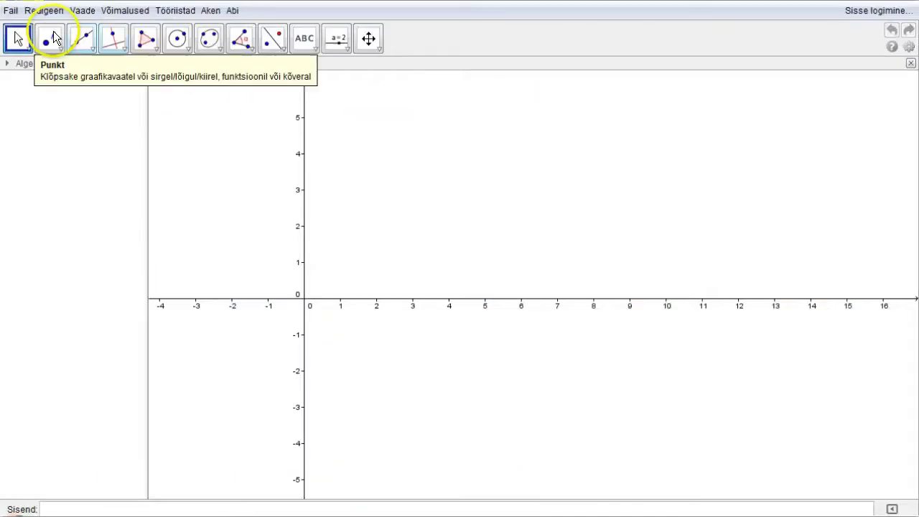
Start exporting a dynamic worksheet as a web page (html), examine the title and text fields of the upload dialog, and cancel it.
{"action": "left_click", "coordinate": [10, 10]}
{"action": "mouse_move", "coordinate": [51, 172]}
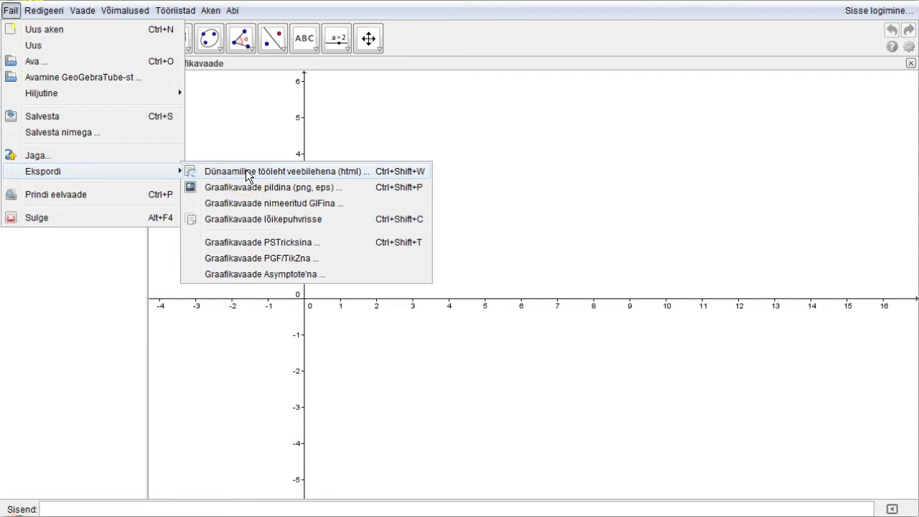
{"action": "left_click", "coordinate": [334, 176]}
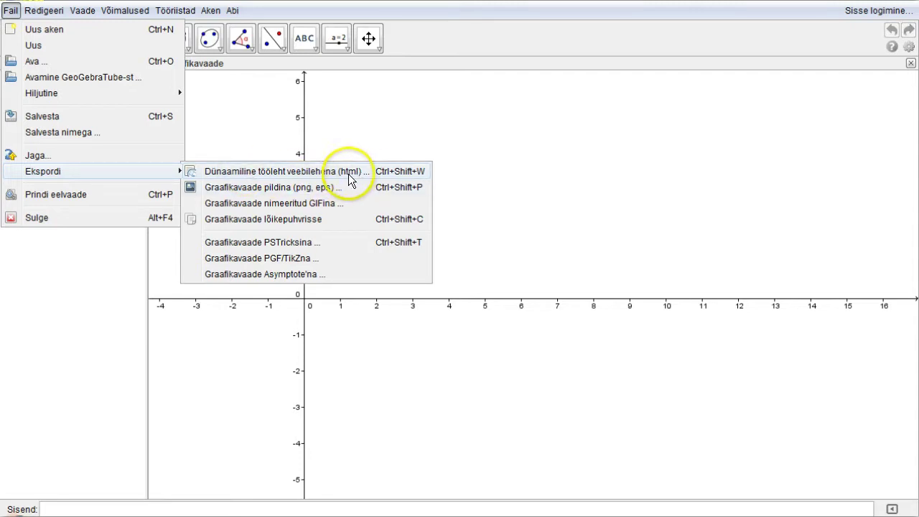
{"action": "left_click", "coordinate": [272, 171]}
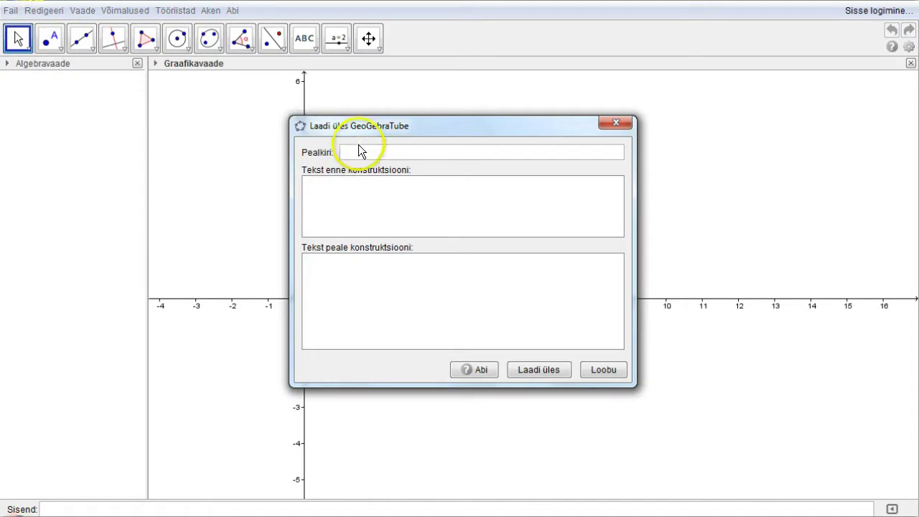
{"action": "left_click", "coordinate": [316, 188]}
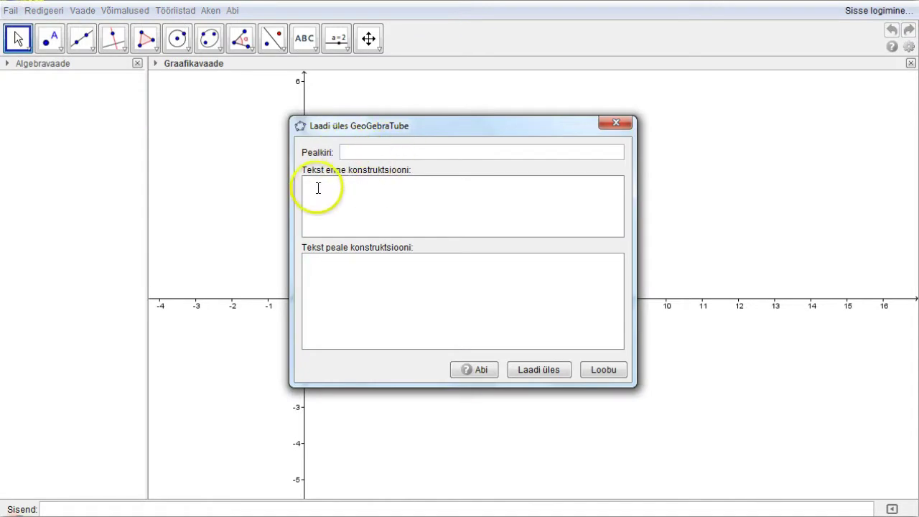
{"action": "left_click", "coordinate": [327, 279]}
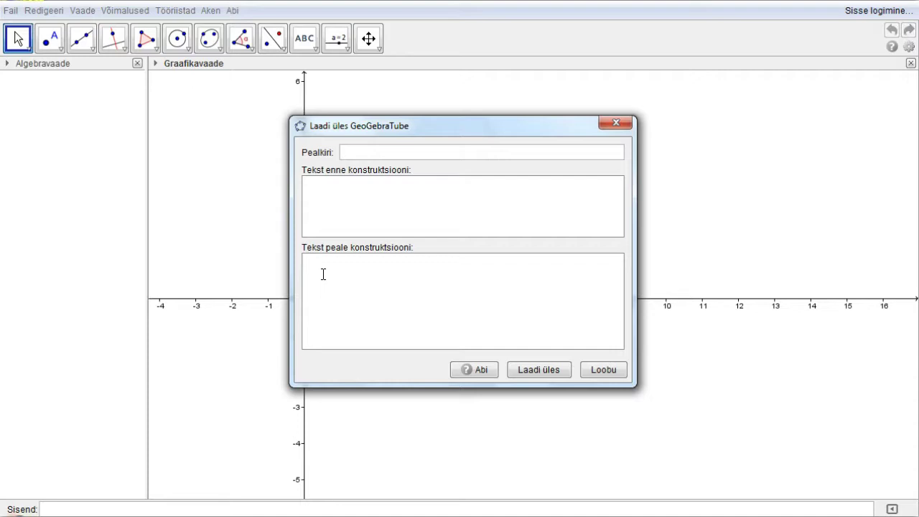
{"action": "left_click", "coordinate": [376, 208]}
{"action": "left_click", "coordinate": [344, 152]}
{"action": "left_click", "coordinate": [392, 139]}
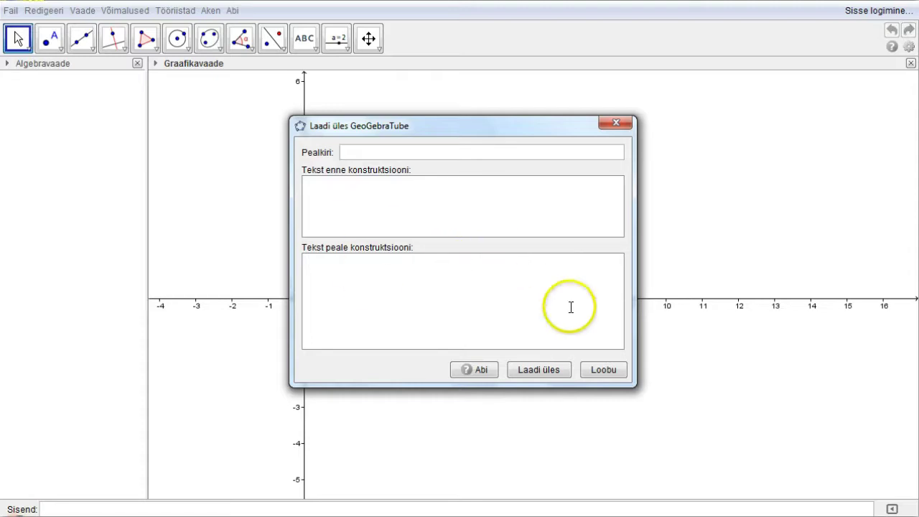
{"action": "left_click", "coordinate": [602, 367]}
Export the graphics view to the clipboard.
{"action": "left_click", "coordinate": [11, 10]}
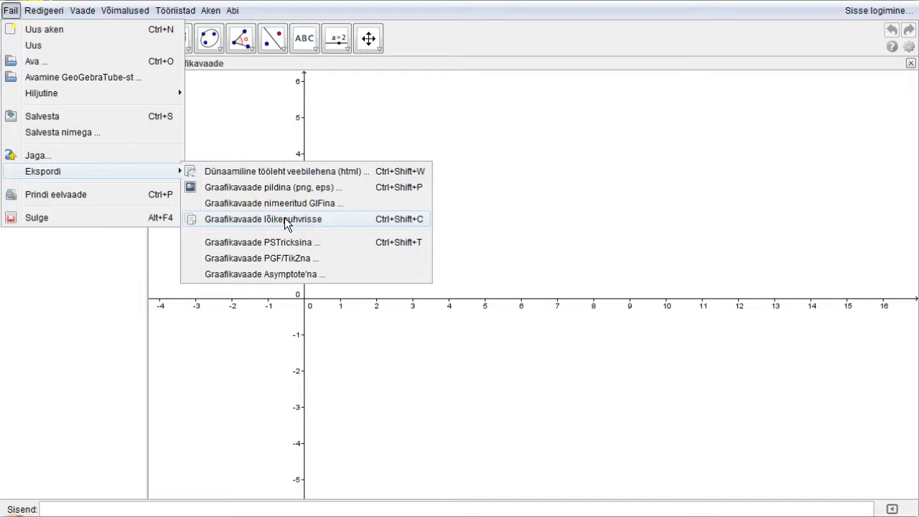
{"action": "left_click", "coordinate": [226, 218]}
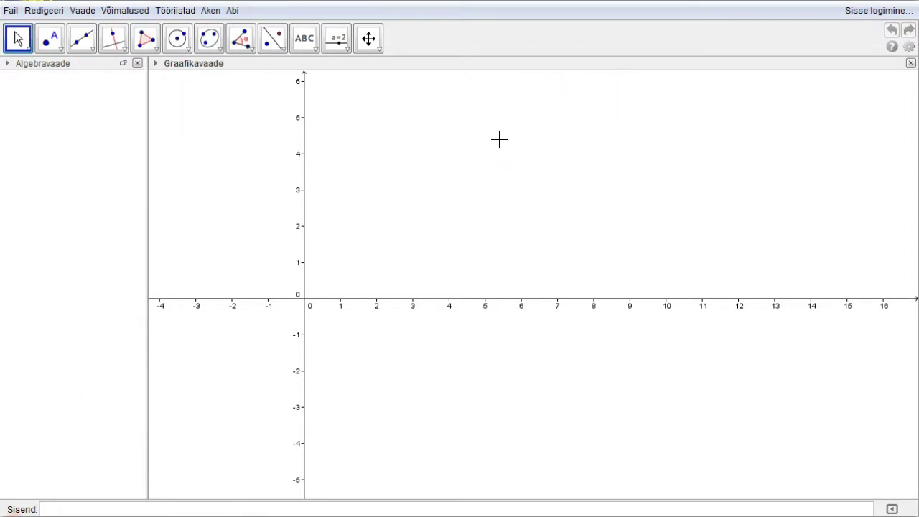
Open the print preview and give the printout the title "Proovitöö".
{"action": "left_click", "coordinate": [12, 13]}
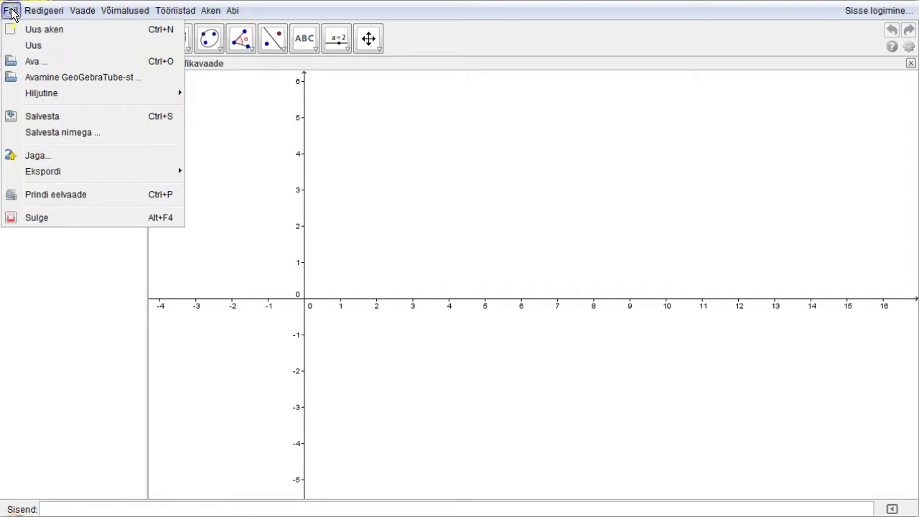
{"action": "left_click", "coordinate": [54, 193]}
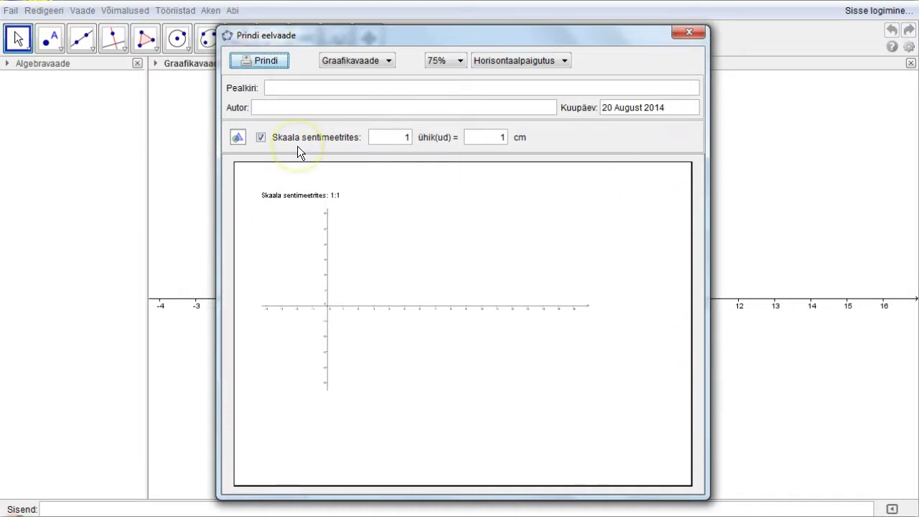
{"action": "left_click", "coordinate": [276, 88]}
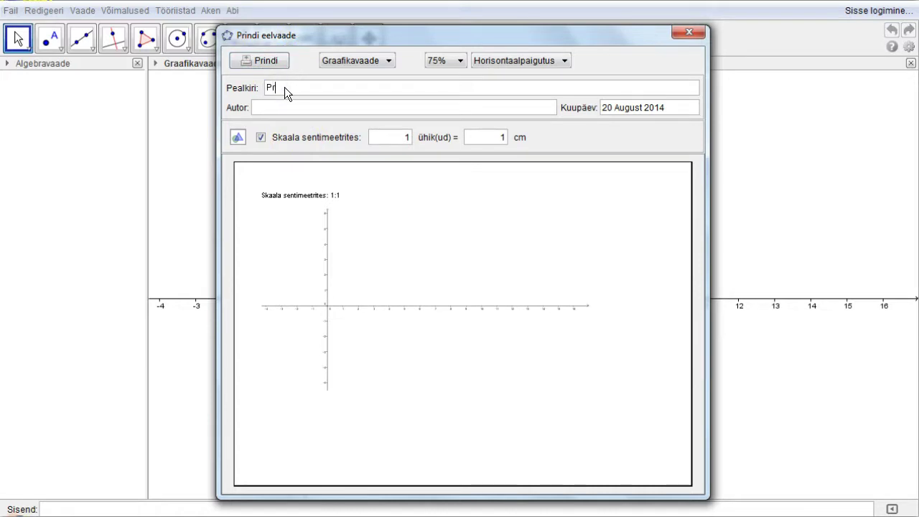
{"action": "type", "text": "Proovitöö"}
{"action": "key", "text": "Return"}
{"action": "left_click", "coordinate": [267, 169]}
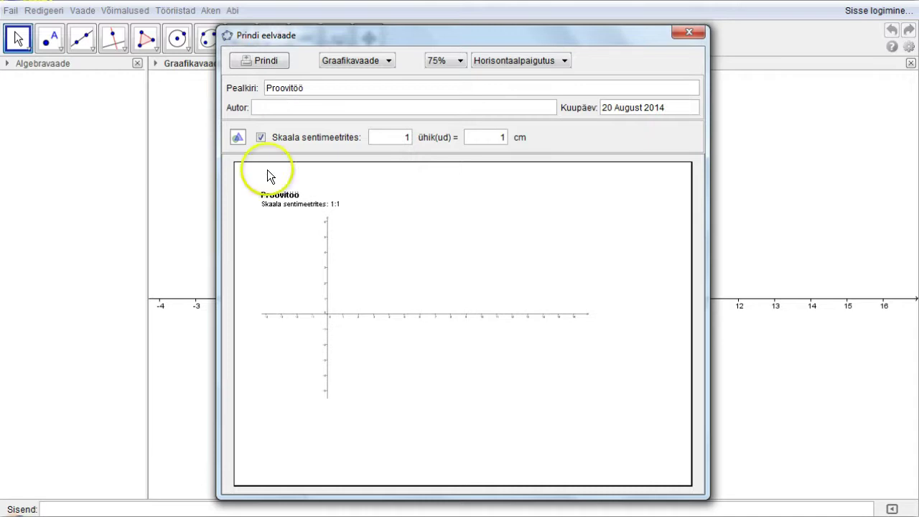
Enter the author's full name for the printout and change the date to "20 august 2014".
{"action": "left_click", "coordinate": [260, 108]}
{"action": "type", "text": "Allar Veelmaa"}
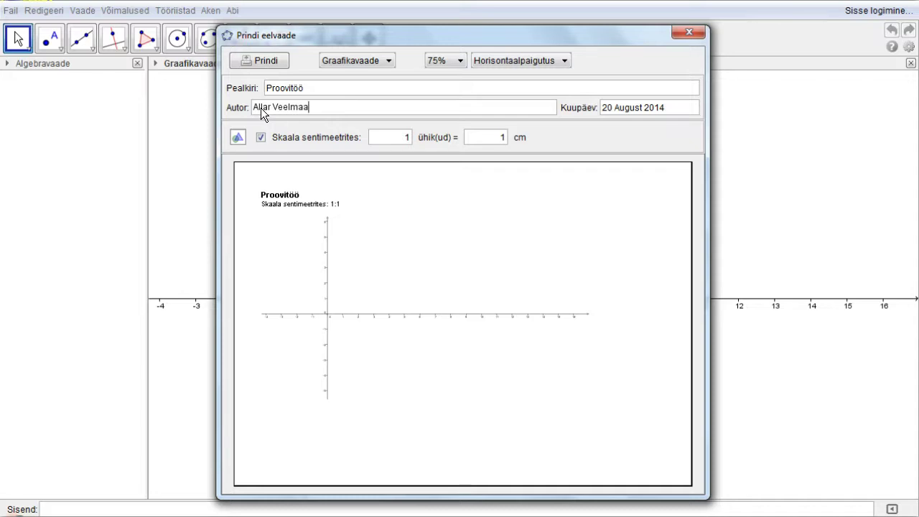
{"action": "left_click", "coordinate": [615, 108]}
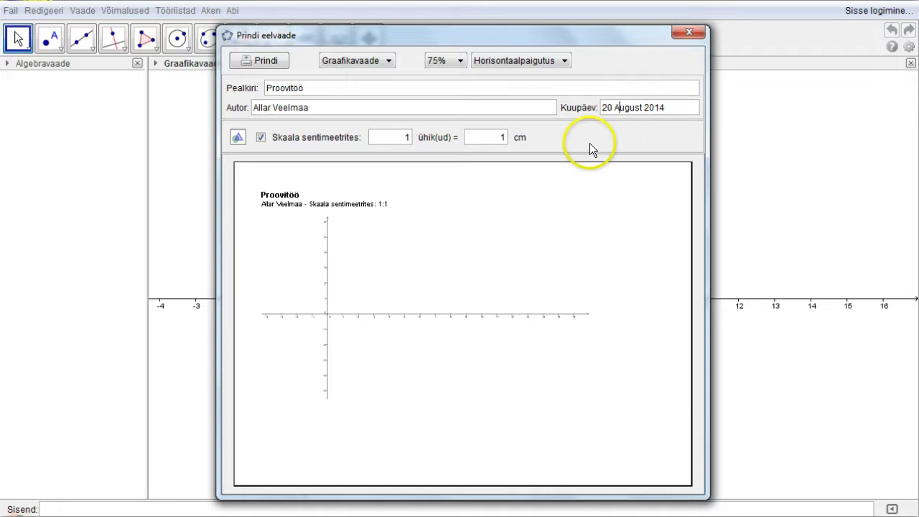
{"action": "key", "text": "BackSpace"}
{"action": "type", "text": "a"}
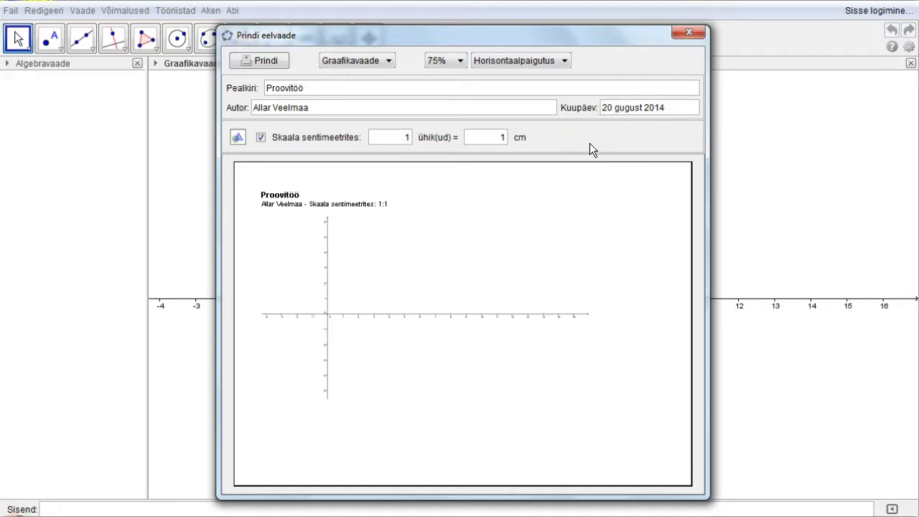
{"action": "key", "text": "BackSpace"}
{"action": "type", "text": "a"}
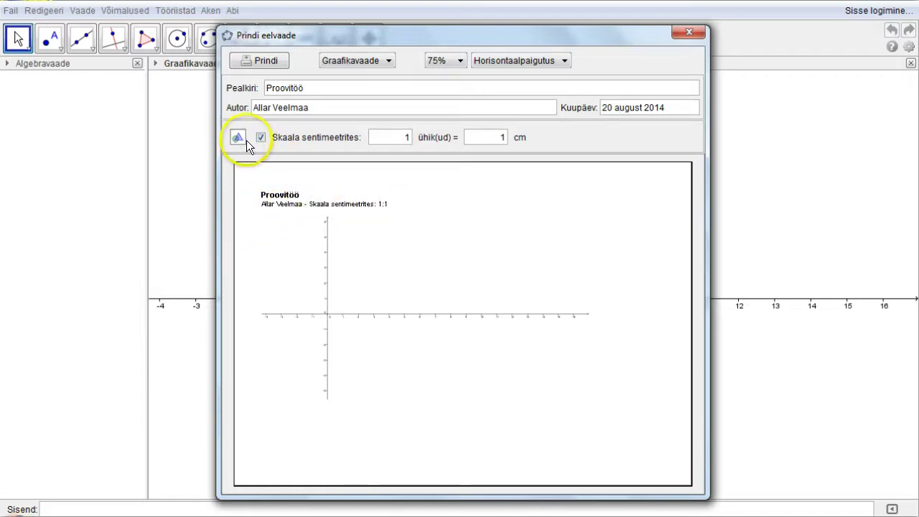
Set the print scale to 2 units = 1 cm and toggle the centimetre scale off and on.
{"action": "left_click", "coordinate": [404, 139]}
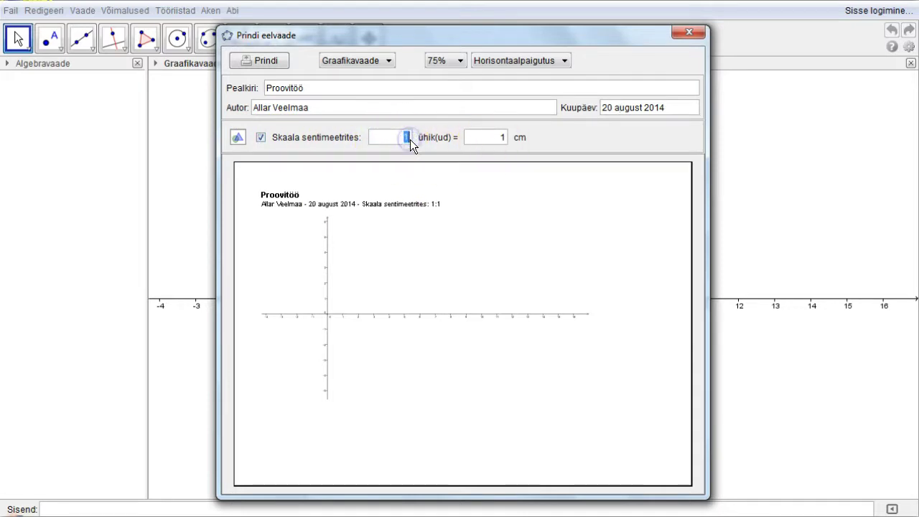
{"action": "type", "text": "2"}
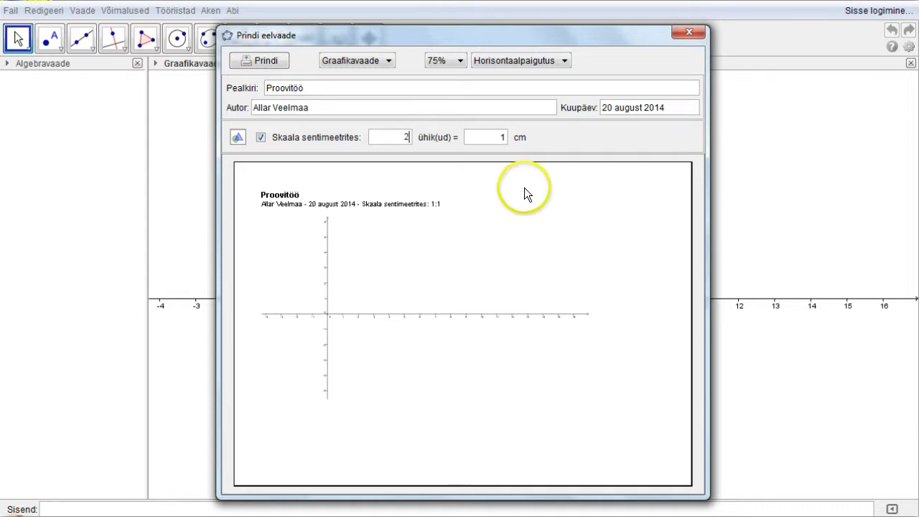
{"action": "left_click", "coordinate": [260, 137]}
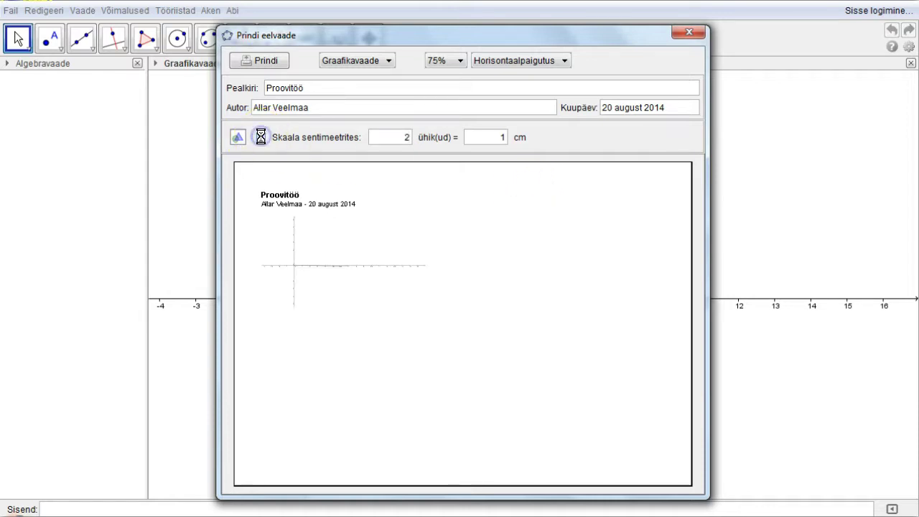
{"action": "left_click", "coordinate": [259, 137]}
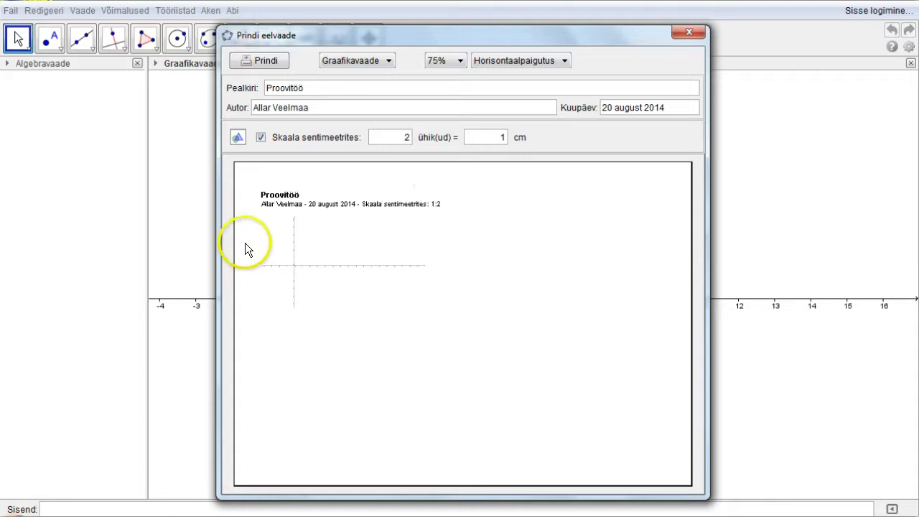
Set the print scale to 1 unit = 4 cm and toggle the centimetre scale off and on.
{"action": "left_click", "coordinate": [406, 137]}
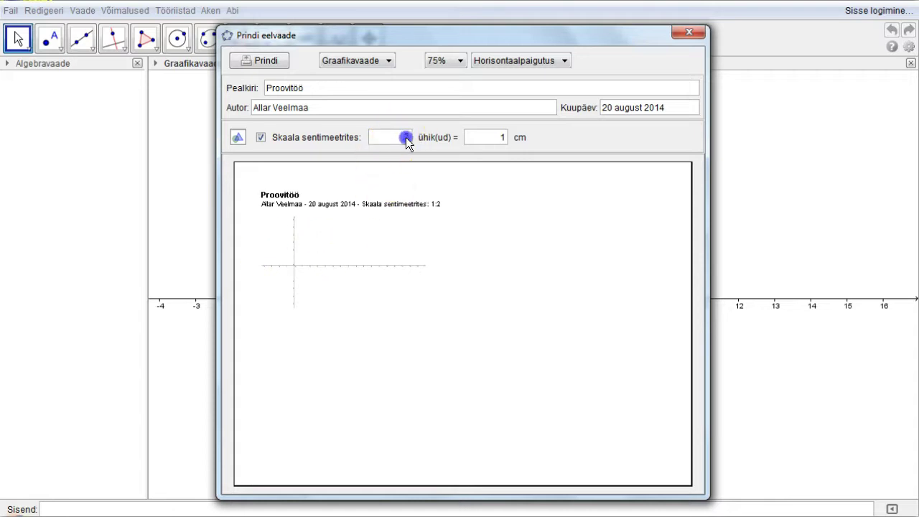
{"action": "key", "text": "BackSpace"}
{"action": "type", "text": "1"}
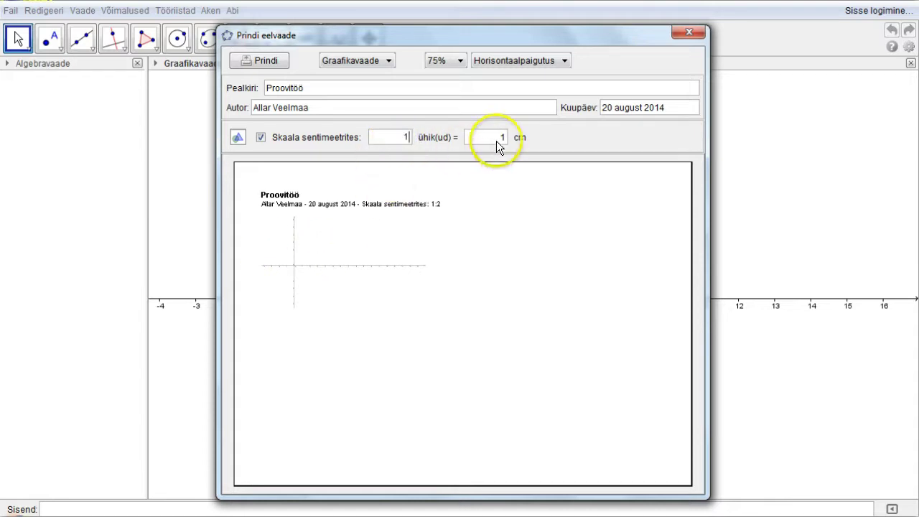
{"action": "left_click", "coordinate": [507, 137]}
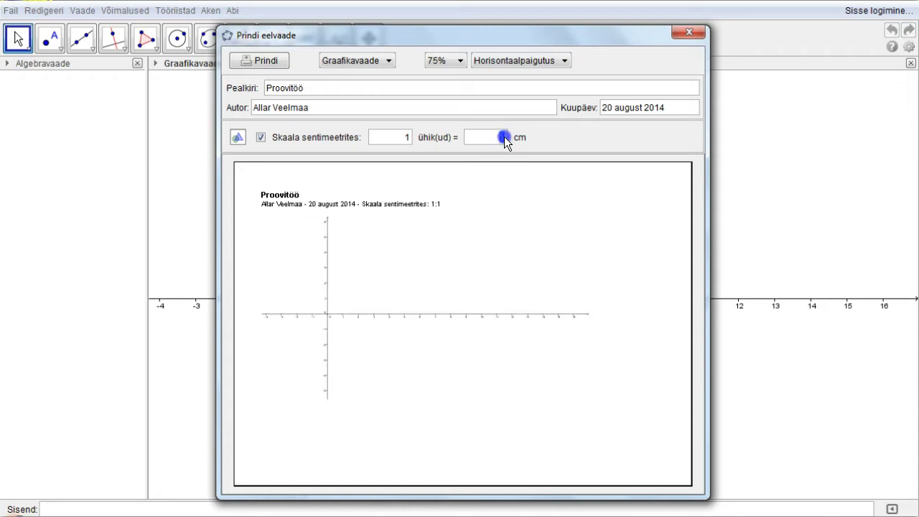
{"action": "left_click", "coordinate": [260, 137]}
{"action": "left_click", "coordinate": [261, 136]}
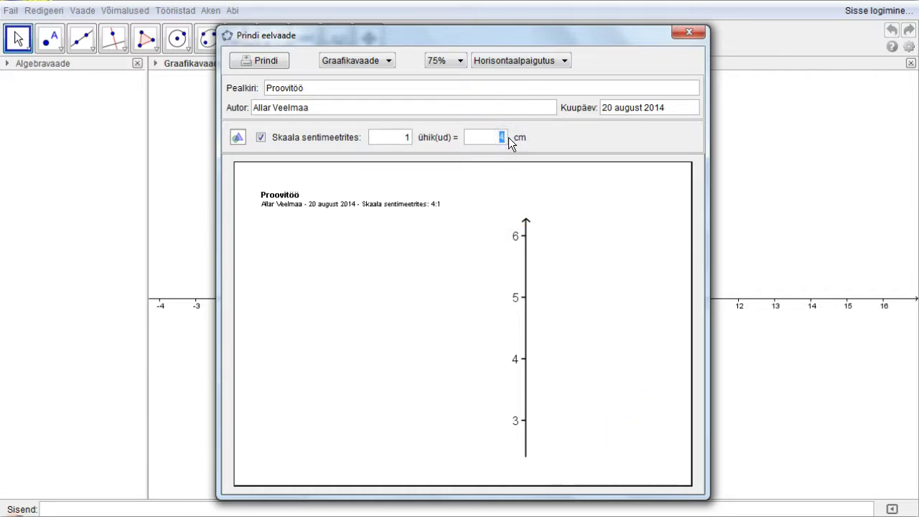
Reduce the print scale to 1 unit = 2 cm and toggle the centimetre scale off and on.
{"action": "type", "text": "2"}
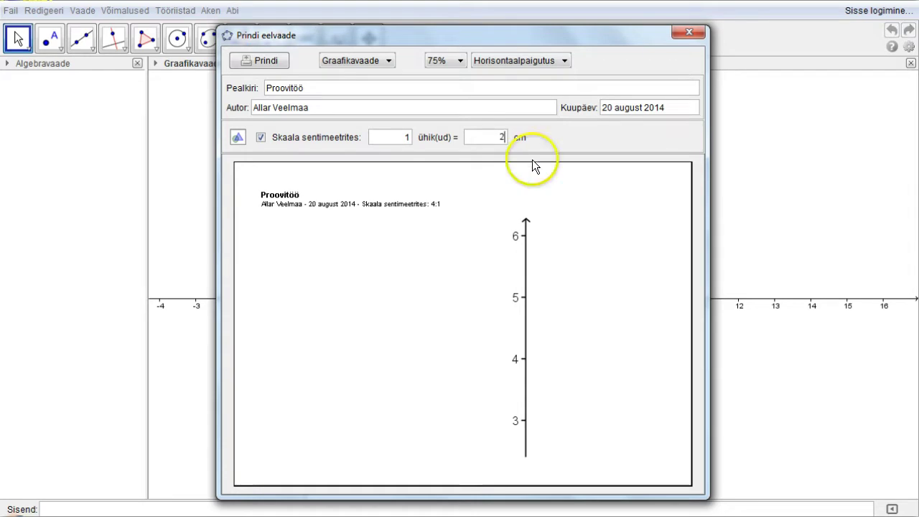
{"action": "left_click", "coordinate": [260, 136]}
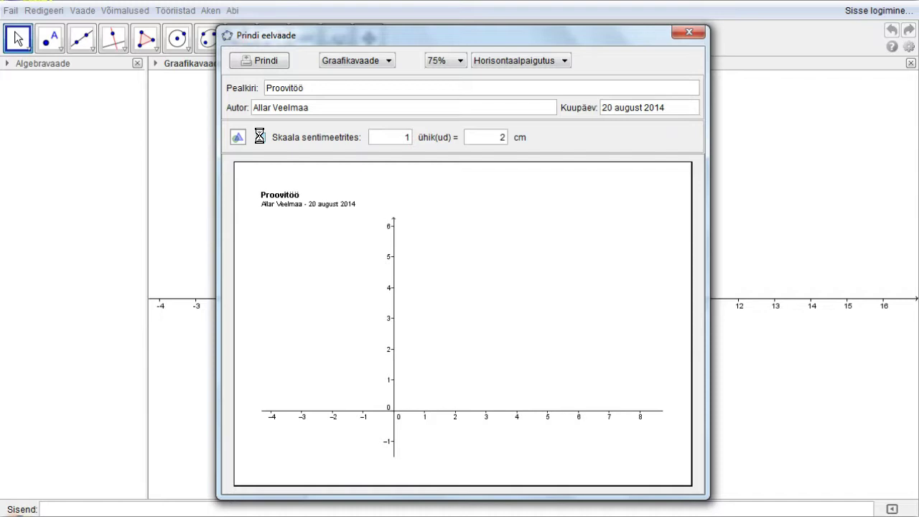
{"action": "left_click", "coordinate": [259, 137]}
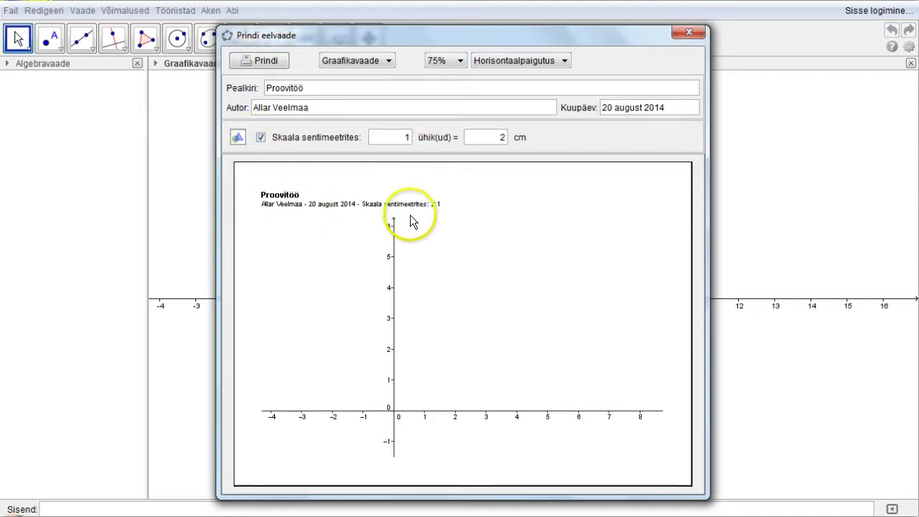
Preview the algebra view (Algebravaade) for printing and switch the printed content to all views (Kõik vaated).
{"action": "left_click", "coordinate": [389, 62]}
{"action": "left_click", "coordinate": [370, 74]}
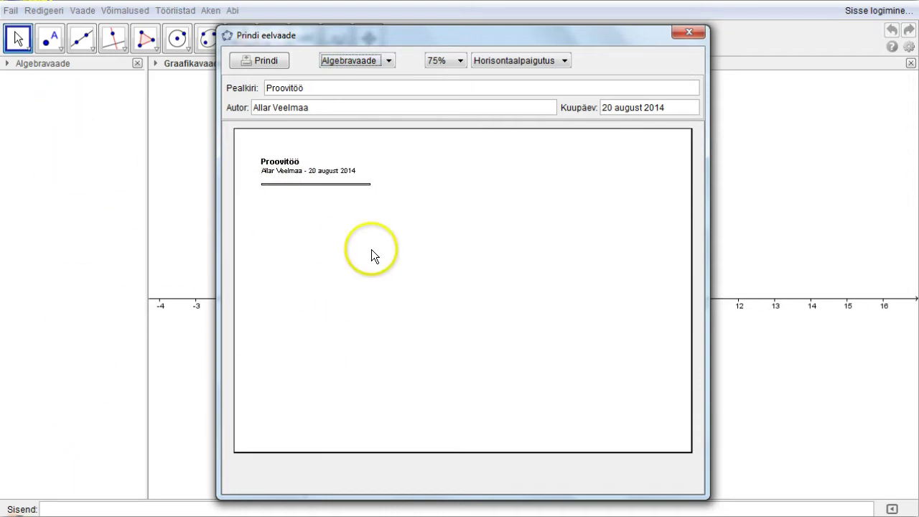
{"action": "left_click", "coordinate": [390, 62]}
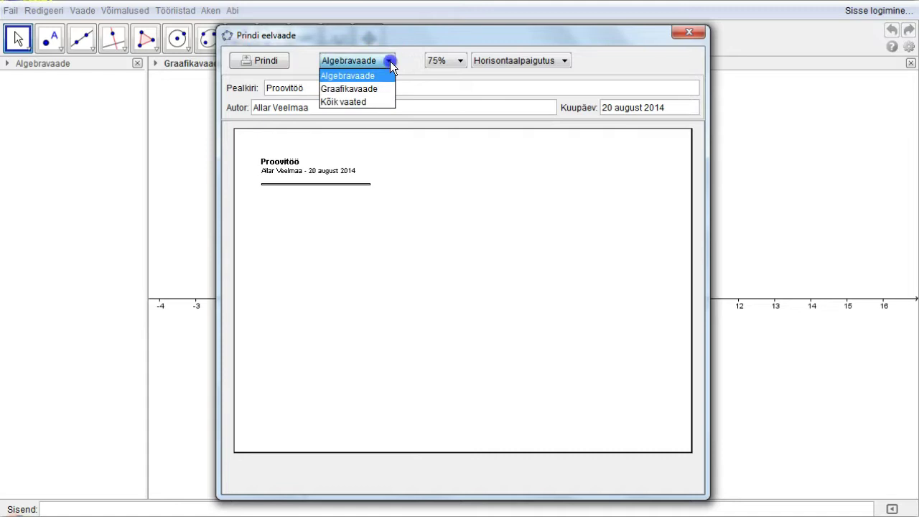
{"action": "left_click", "coordinate": [377, 101]}
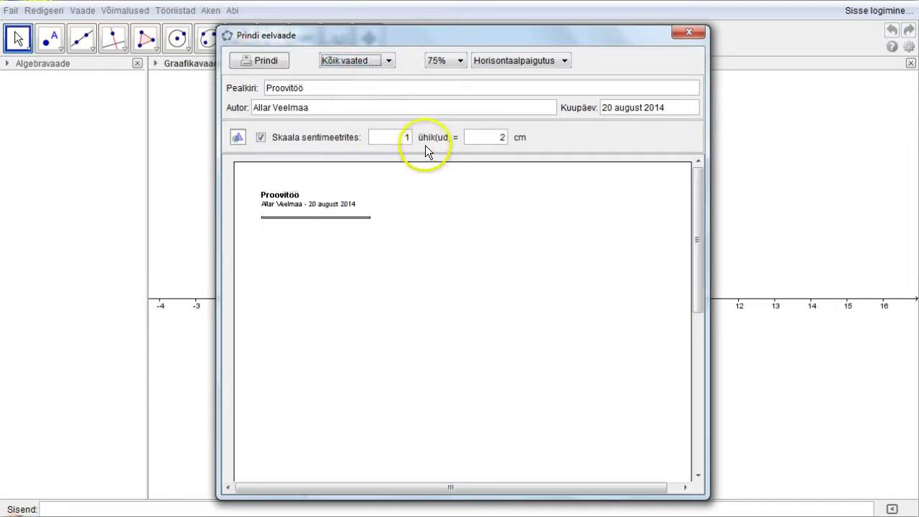
Set the print scale to 1 unit = 1 cm and toggle the centimetre scale off and on.
{"action": "left_click", "coordinate": [503, 136]}
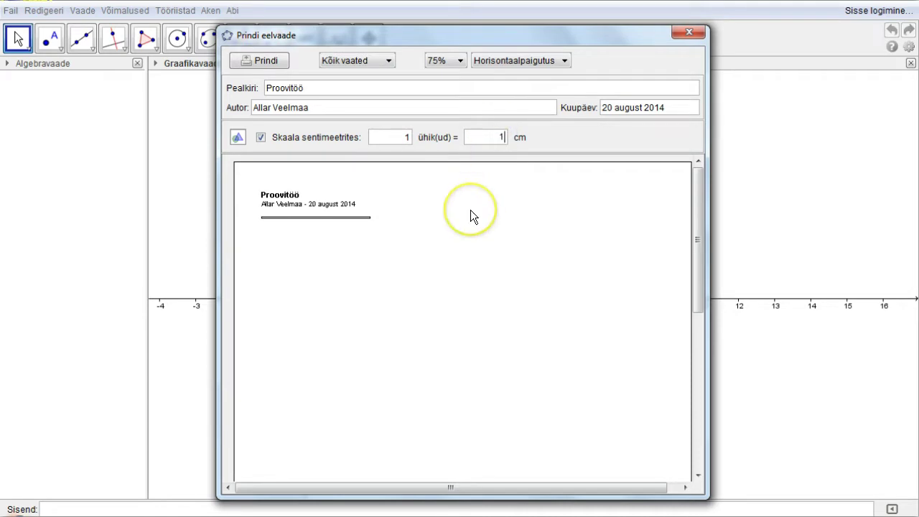
{"action": "left_click", "coordinate": [262, 136]}
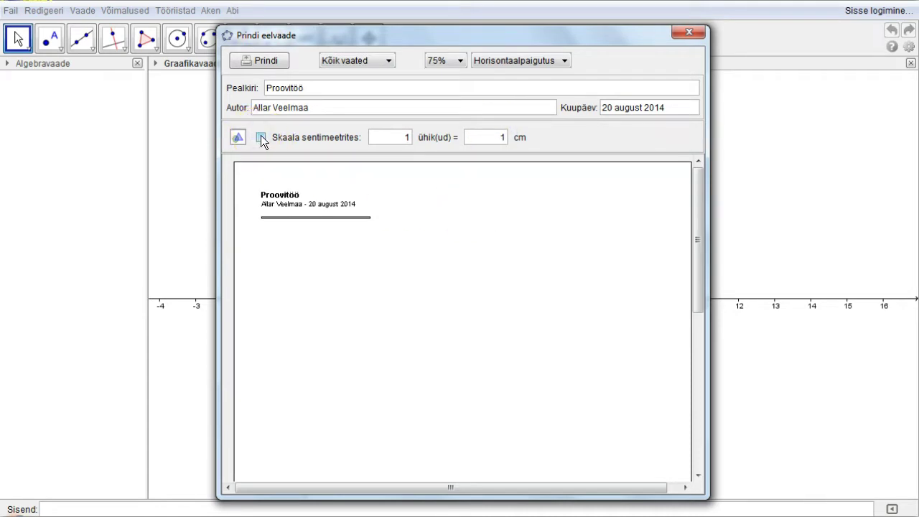
{"action": "left_click", "coordinate": [262, 136]}
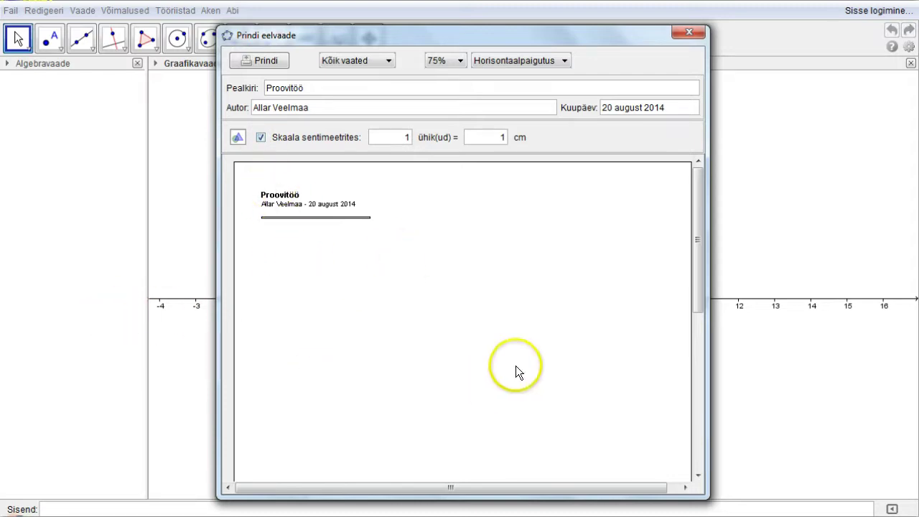
Check both preview pages and set the print orientation to portrait (Vertikaalpaigutus).
{"action": "left_click_drag", "start_coordinate": [696, 198], "coordinate": [727, 330]}
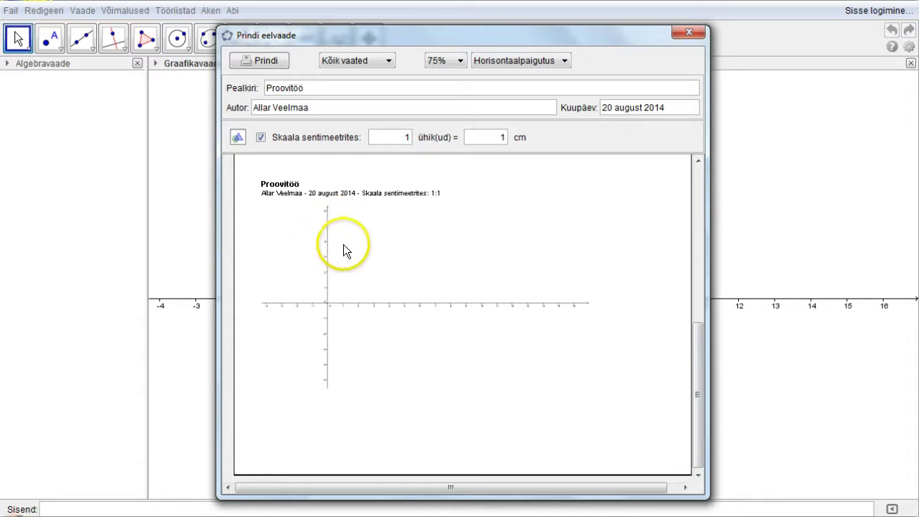
{"action": "left_click_drag", "start_coordinate": [698, 363], "coordinate": [692, 212]}
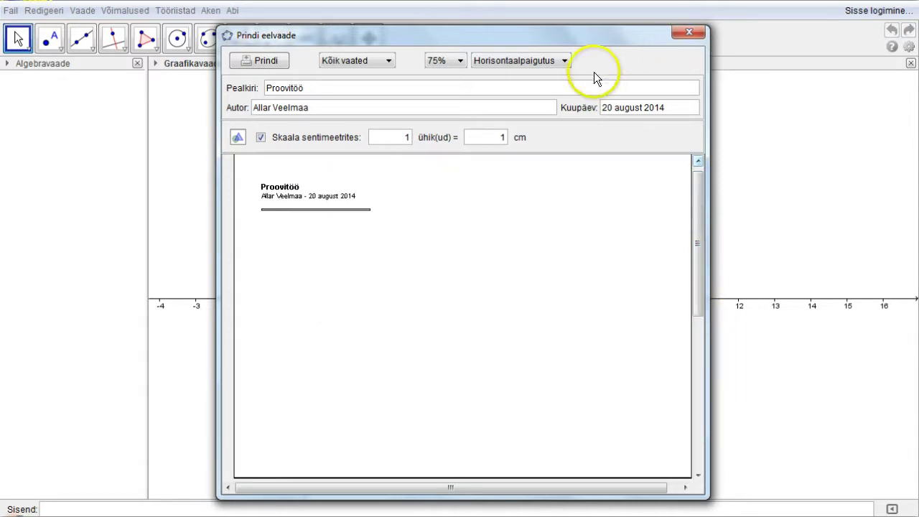
{"action": "left_click", "coordinate": [563, 61]}
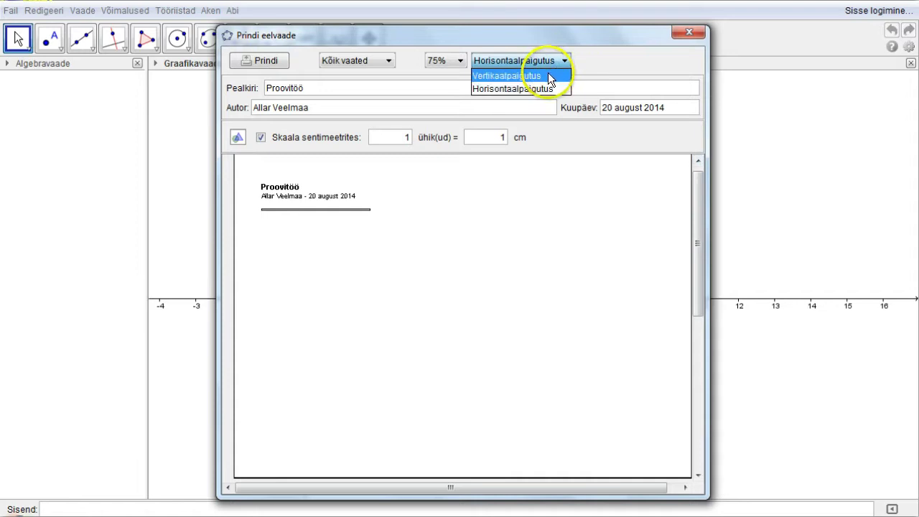
{"action": "left_click", "coordinate": [547, 74]}
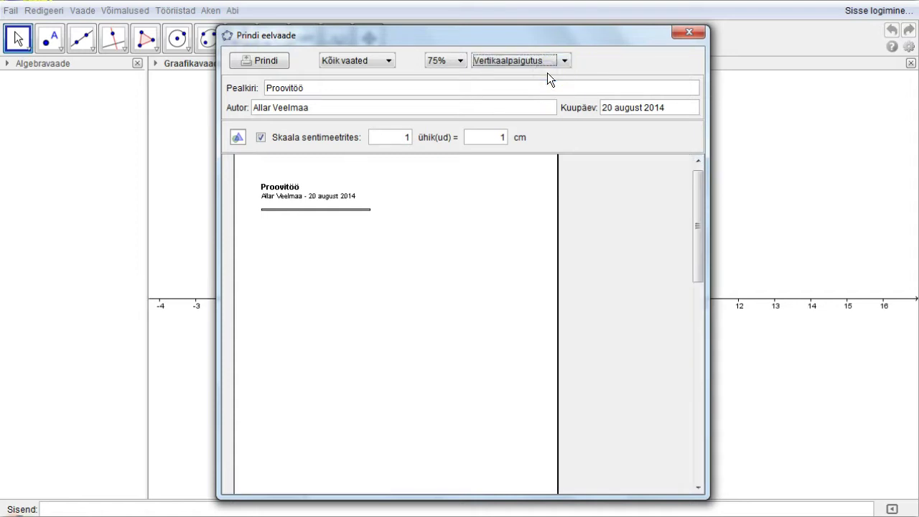
{"action": "left_click_drag", "start_coordinate": [697, 227], "coordinate": [713, 203]}
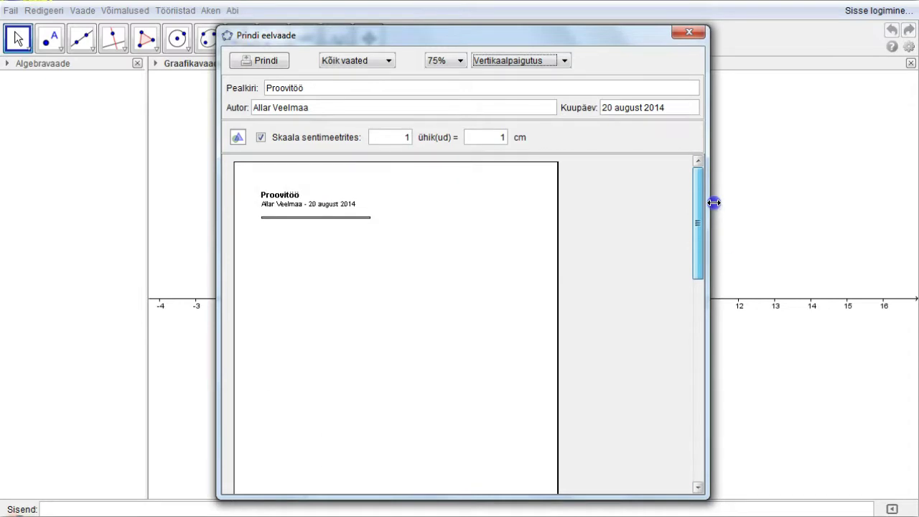
View the print pages at 50% and 10% zoom, return to 75% and close the print preview.
{"action": "left_click", "coordinate": [459, 60]}
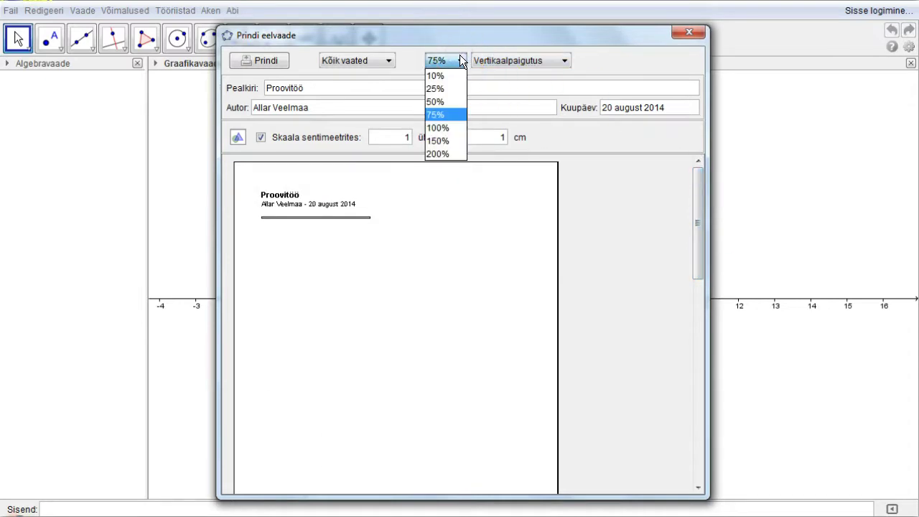
{"action": "left_click", "coordinate": [450, 101]}
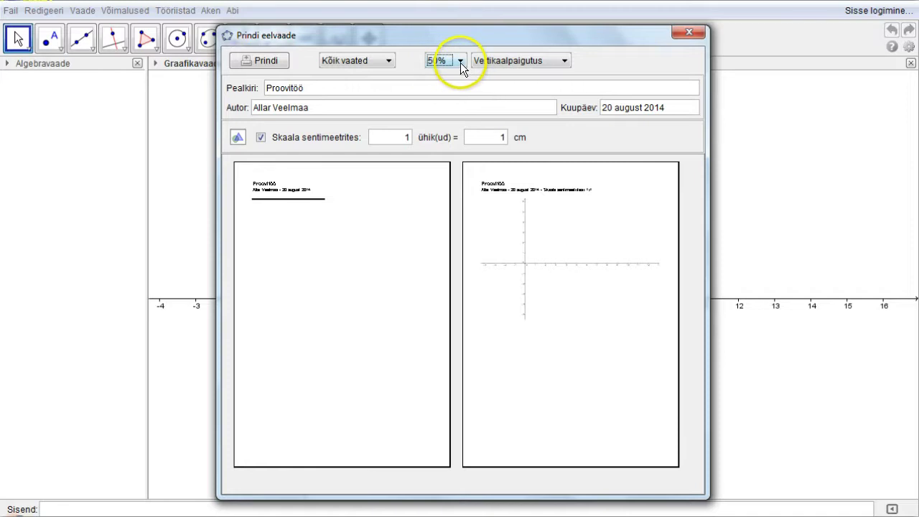
{"action": "left_click", "coordinate": [460, 63]}
{"action": "left_click", "coordinate": [440, 73]}
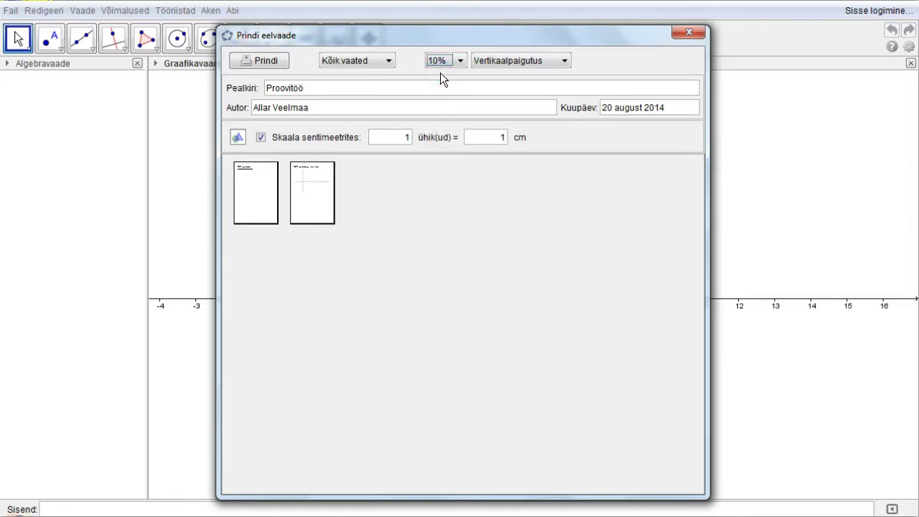
{"action": "left_click", "coordinate": [461, 61]}
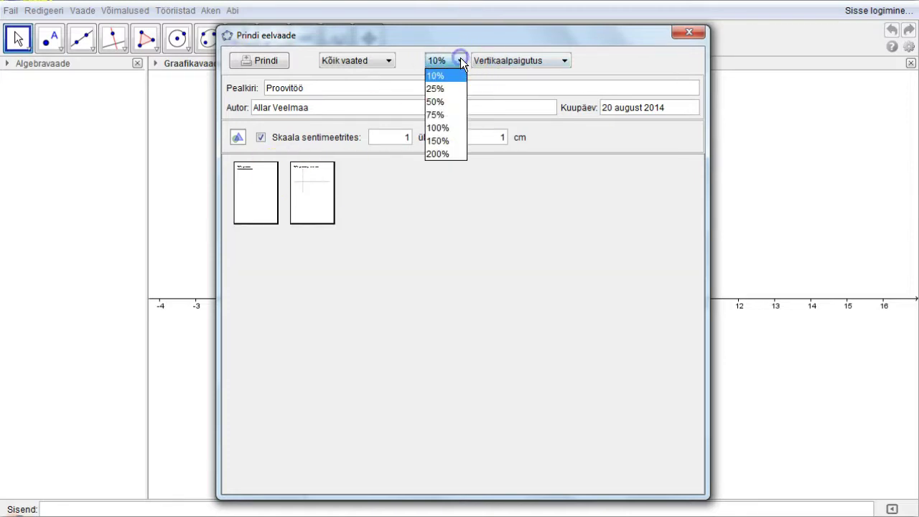
{"action": "left_click", "coordinate": [444, 113]}
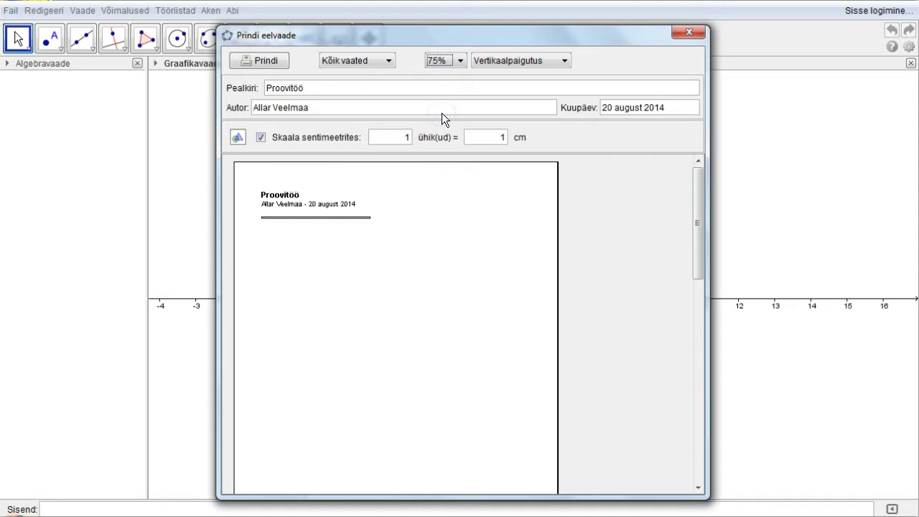
{"action": "left_click", "coordinate": [687, 31]}
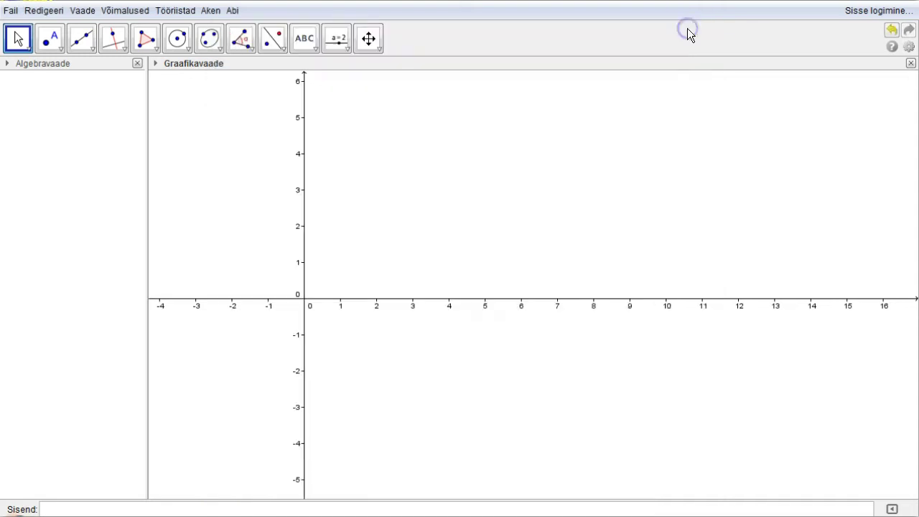
{"action": "left_click", "coordinate": [35, 11]}
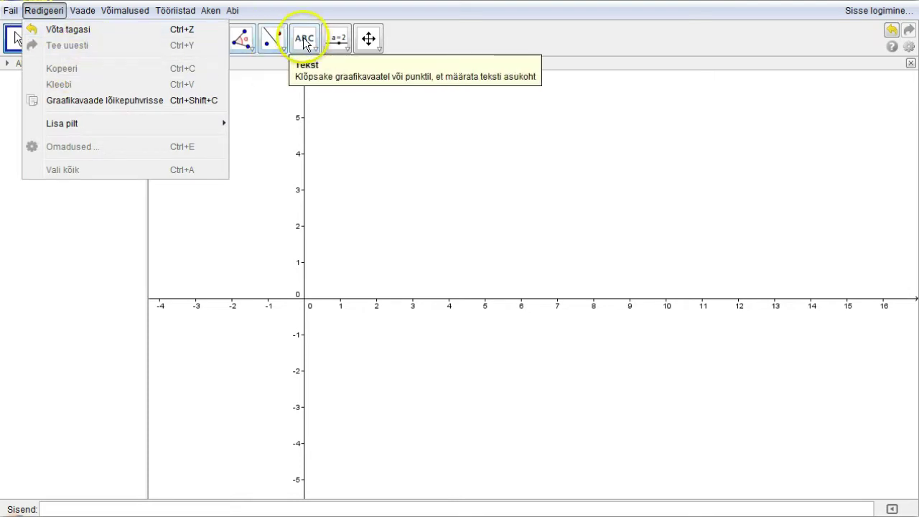
{"action": "left_click", "coordinate": [442, 48]}
Draw a quadrilateral with the Polygon tool, with vertices at about (2.9, 4.74), (-2.62, 1.96), (4.78, -3.16) and (9.92, 1.54).
{"action": "left_click", "coordinate": [146, 38]}
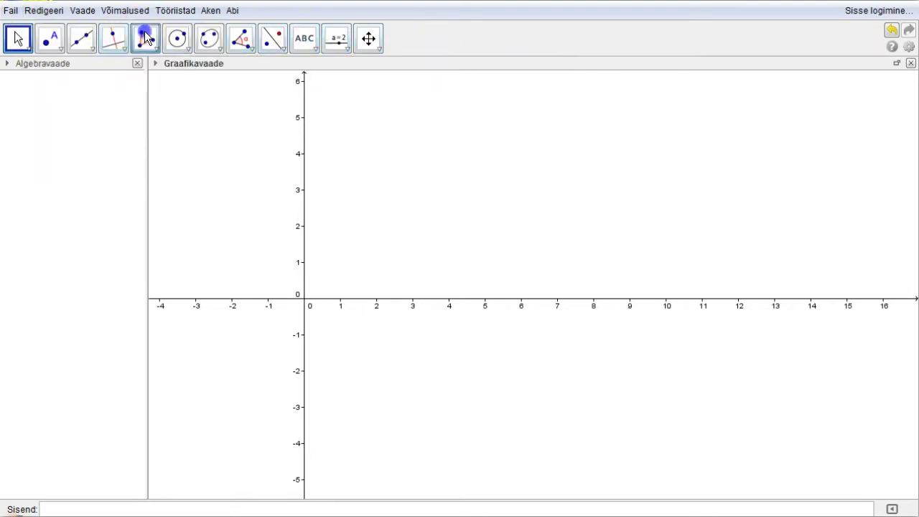
{"action": "left_click", "coordinate": [409, 127]}
{"action": "left_click", "coordinate": [208, 227]}
{"action": "left_click", "coordinate": [475, 413]}
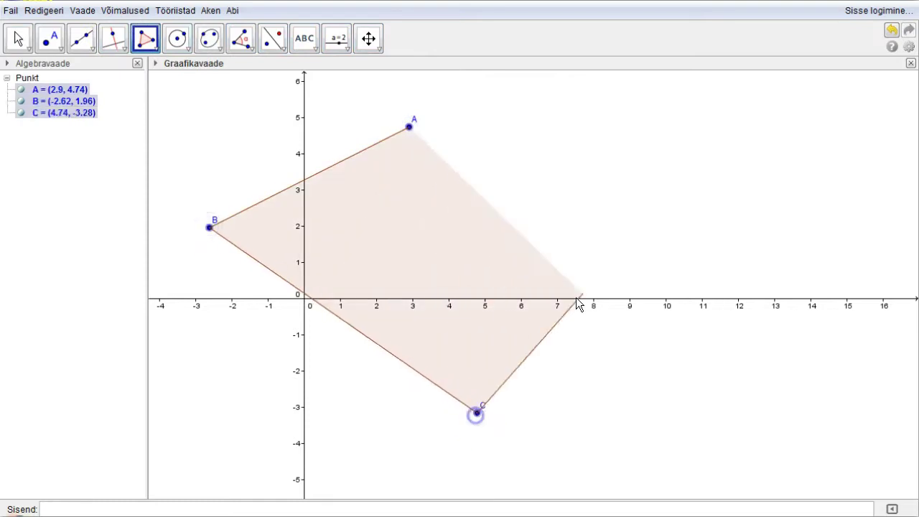
{"action": "left_click", "coordinate": [662, 241]}
{"action": "left_click", "coordinate": [409, 127]}
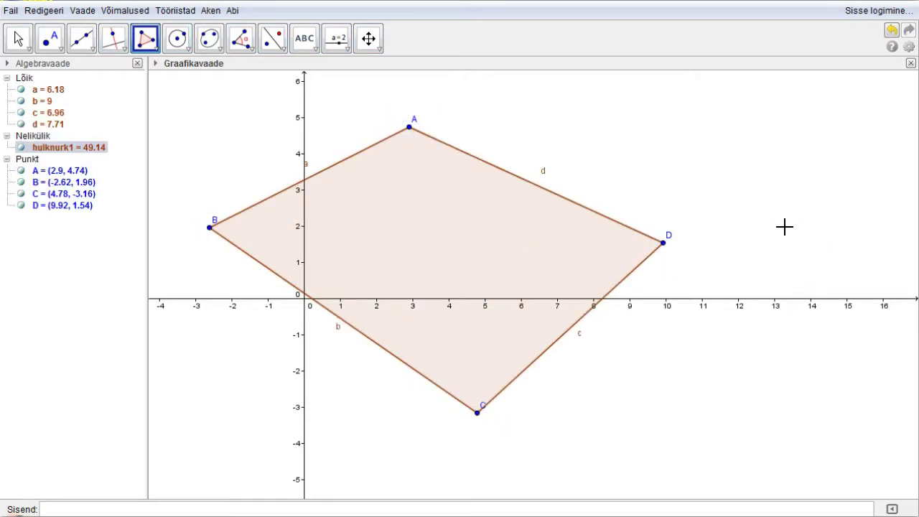
Copy the quadrilateral and paste the copy beside the original, with its upper vertex at about (8.46, 4.66).
{"action": "left_click", "coordinate": [42, 10]}
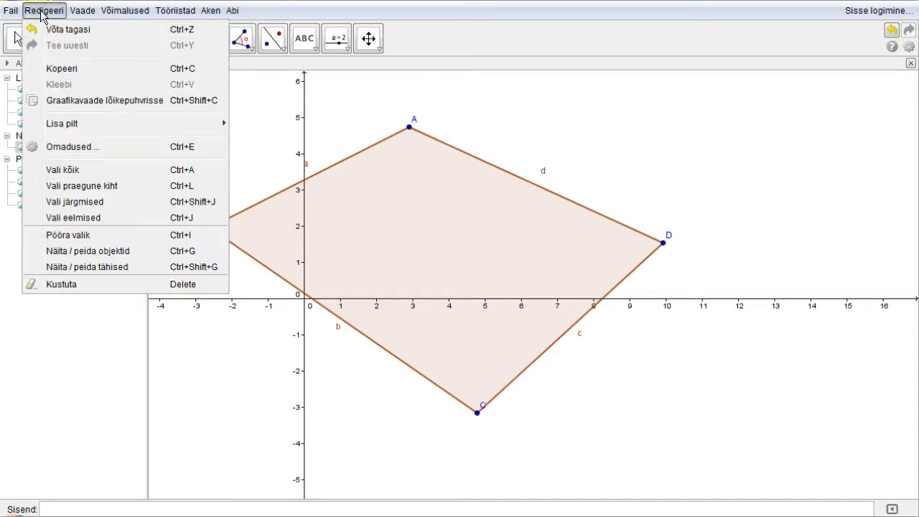
{"action": "left_click", "coordinate": [51, 31]}
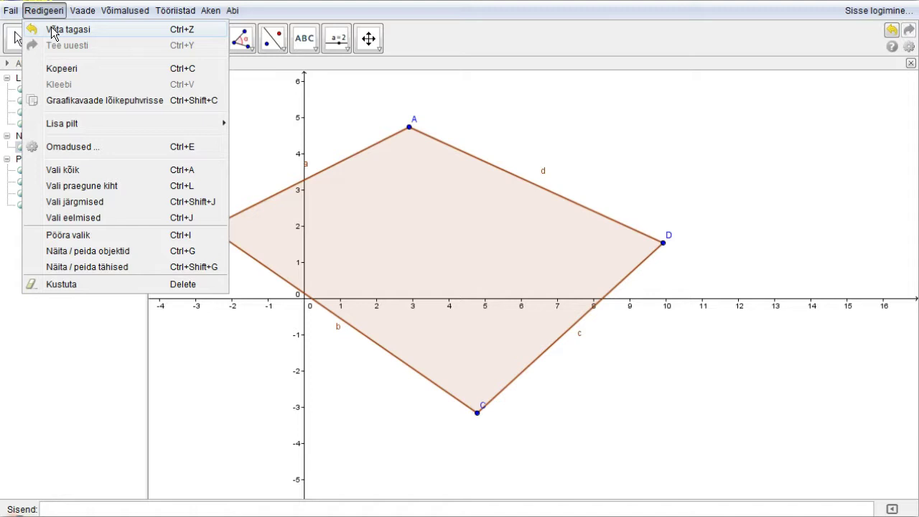
{"action": "left_click", "coordinate": [58, 69]}
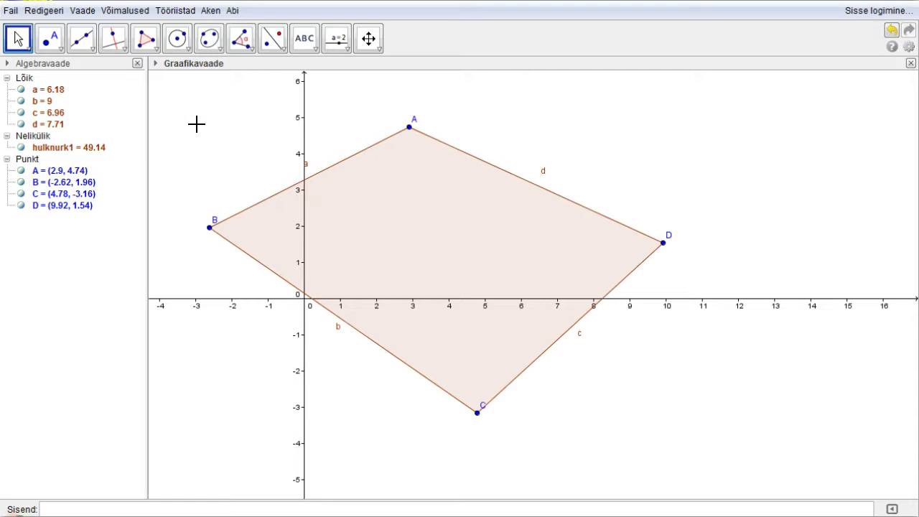
{"action": "key", "text": "ctrl+v"}
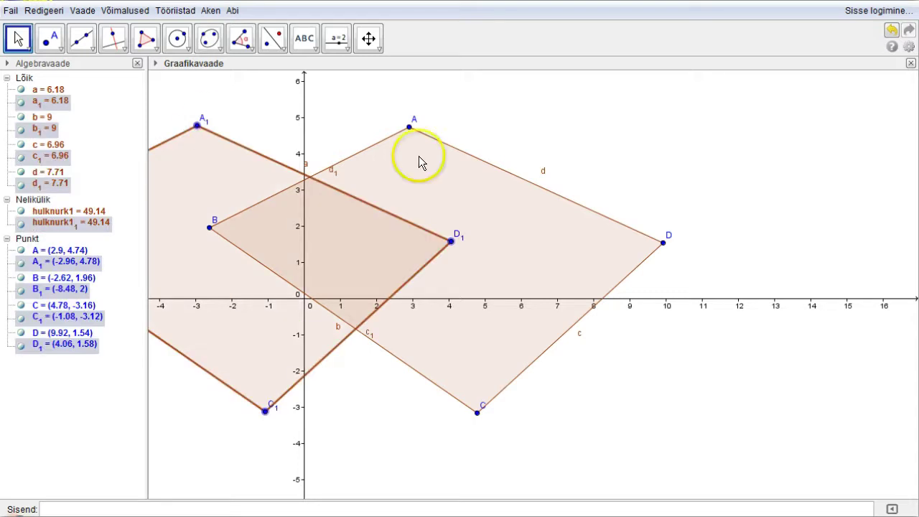
{"action": "left_click_drag", "start_coordinate": [419, 158], "coordinate": [609, 130]}
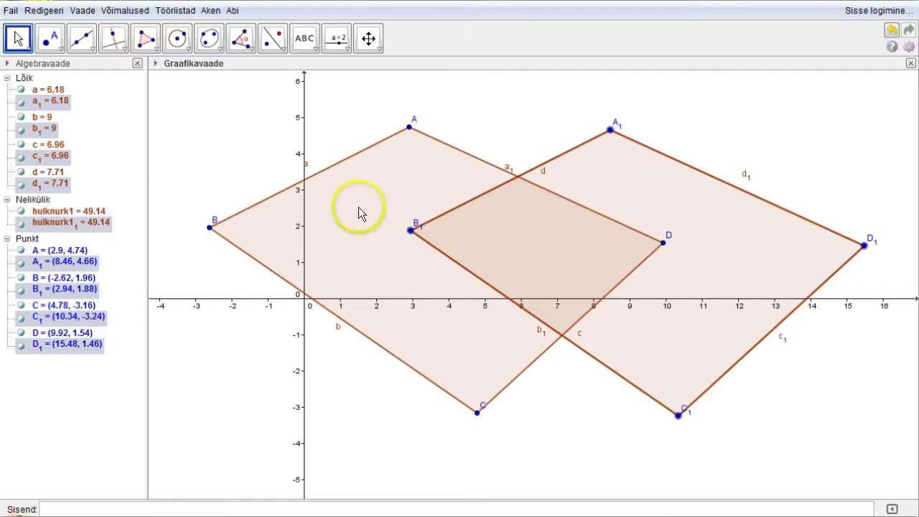
Copy the graphics view to the clipboard and open the properties of the selected quadrilateral copy.
{"action": "left_click", "coordinate": [42, 11]}
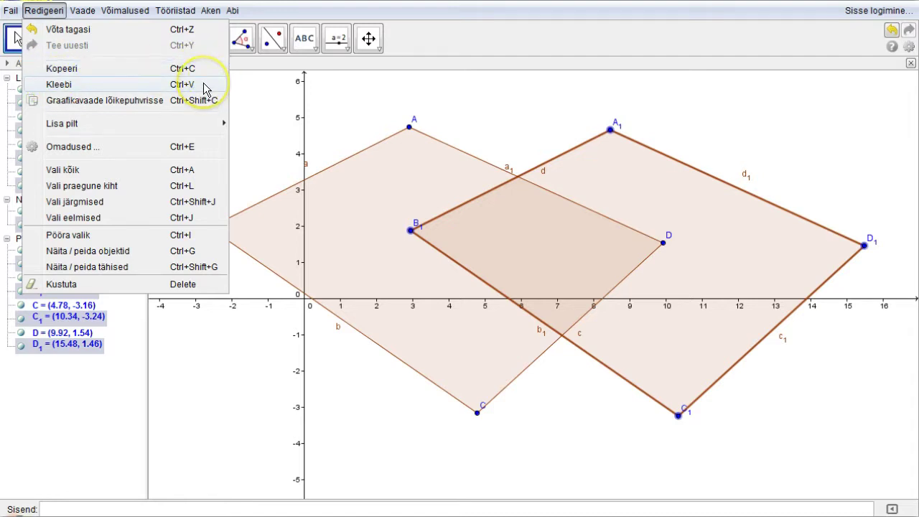
{"action": "left_click", "coordinate": [72, 104]}
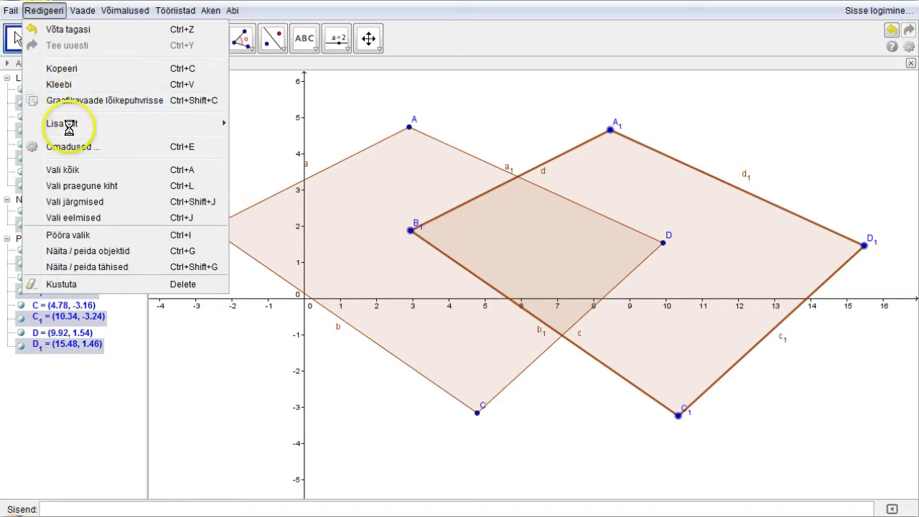
{"action": "mouse_move", "coordinate": [69, 125]}
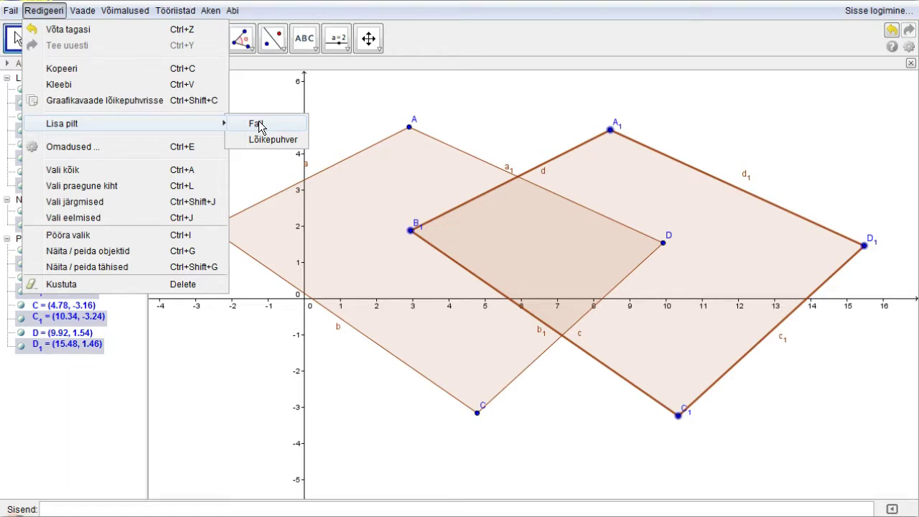
{"action": "left_click", "coordinate": [67, 147]}
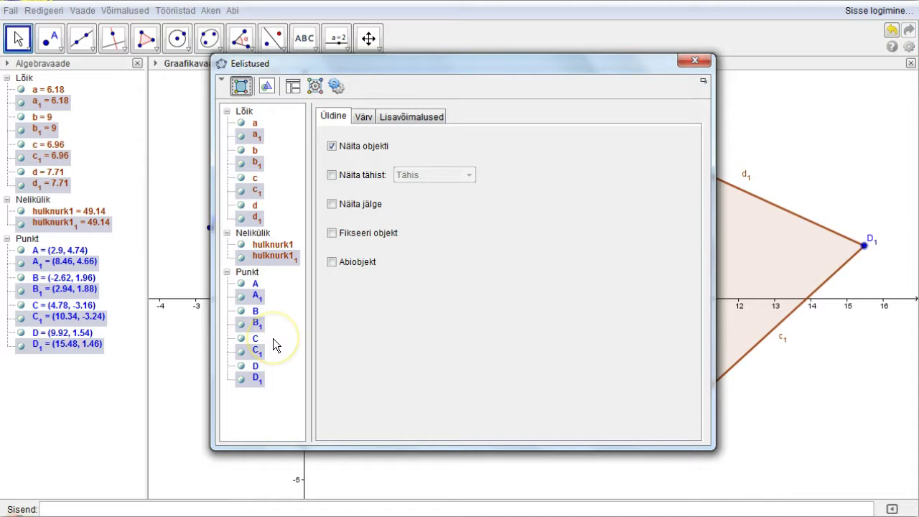
Clear the selection, open the properties of point A and move the dialog so that point A is uncovered.
{"action": "left_click", "coordinate": [367, 38]}
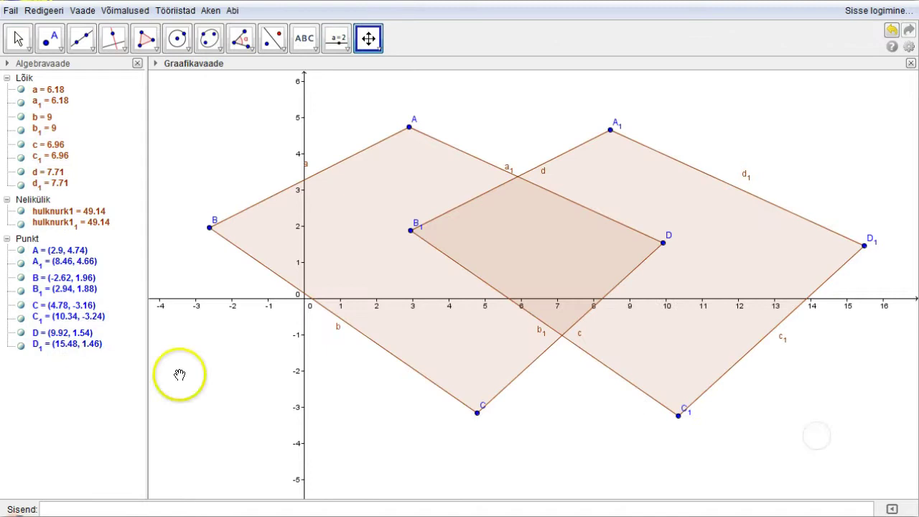
{"action": "left_click", "coordinate": [58, 12]}
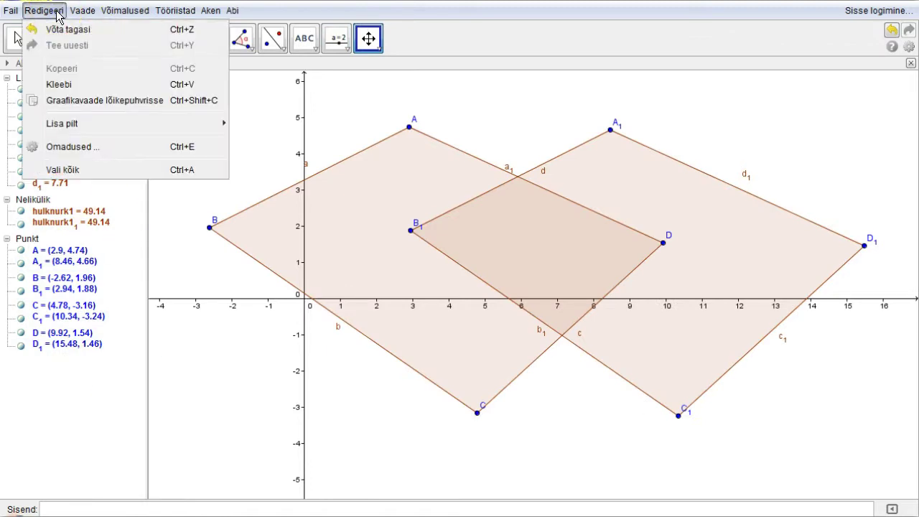
{"action": "left_click", "coordinate": [65, 147]}
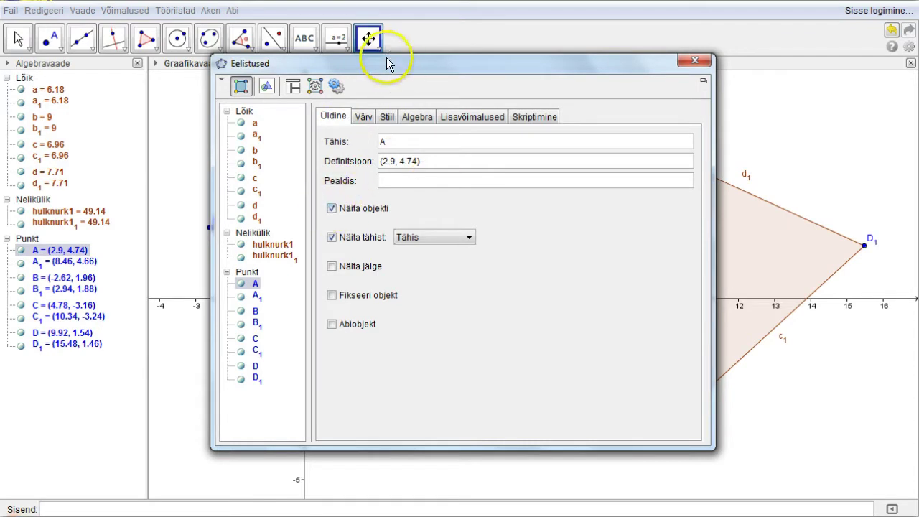
{"action": "mouse_move", "coordinate": [345, 65]}
{"action": "left_mouse_down"}
{"action": "mouse_move", "coordinate": [226, 210]}
{"action": "mouse_move", "coordinate": [349, 185]}
{"action": "left_mouse_up"}
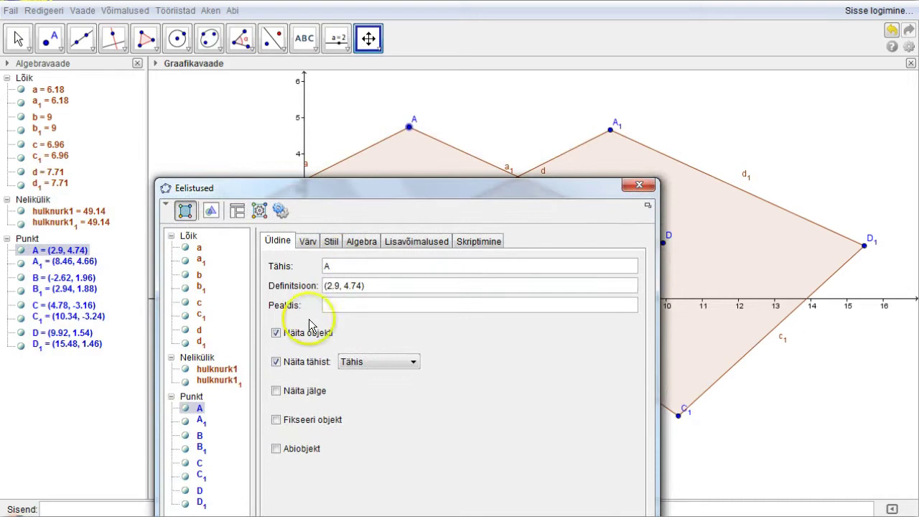
Toggle point A's visibility off and on, first in its properties and again in the algebra view.
{"action": "left_click", "coordinate": [276, 333]}
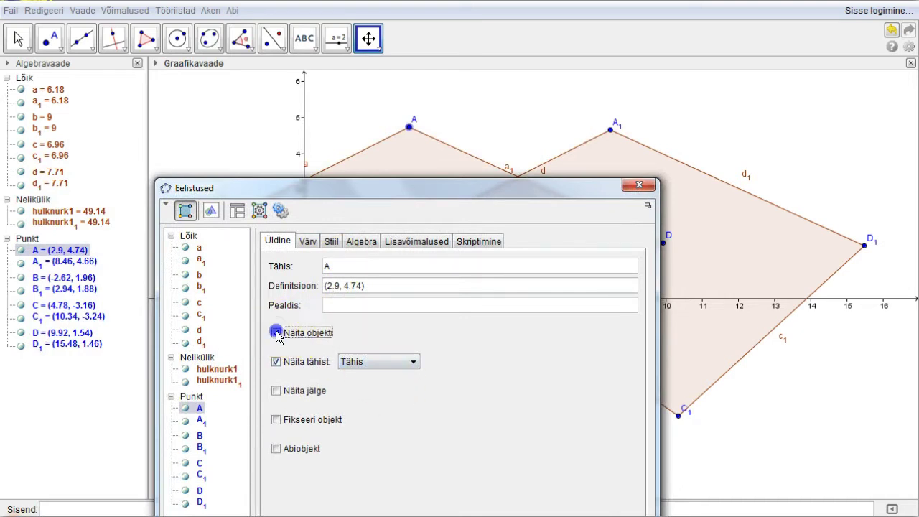
{"action": "left_click", "coordinate": [277, 333]}
{"action": "left_click", "coordinate": [277, 333]}
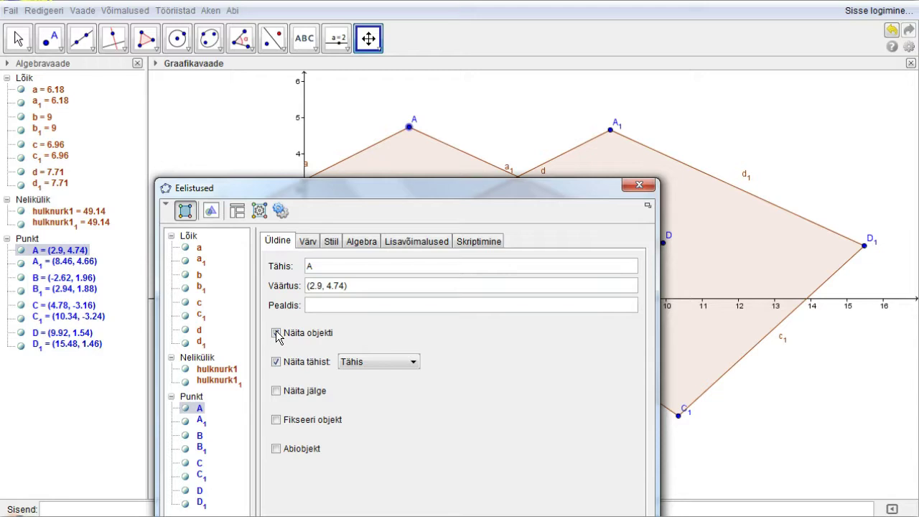
{"action": "left_click", "coordinate": [21, 251]}
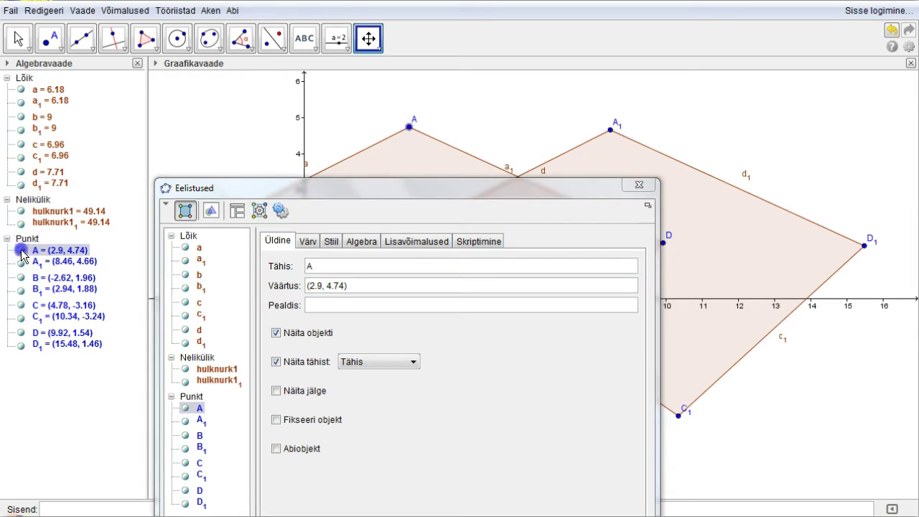
{"action": "left_click", "coordinate": [21, 251]}
{"action": "left_click", "coordinate": [21, 250]}
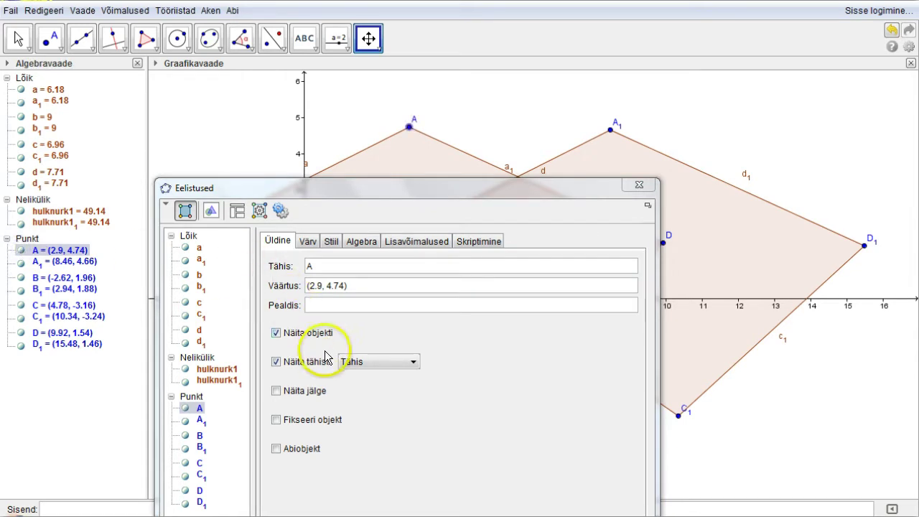
Check the label display options of point A and set its colour to red (255, 0, 0).
{"action": "left_click", "coordinate": [413, 362]}
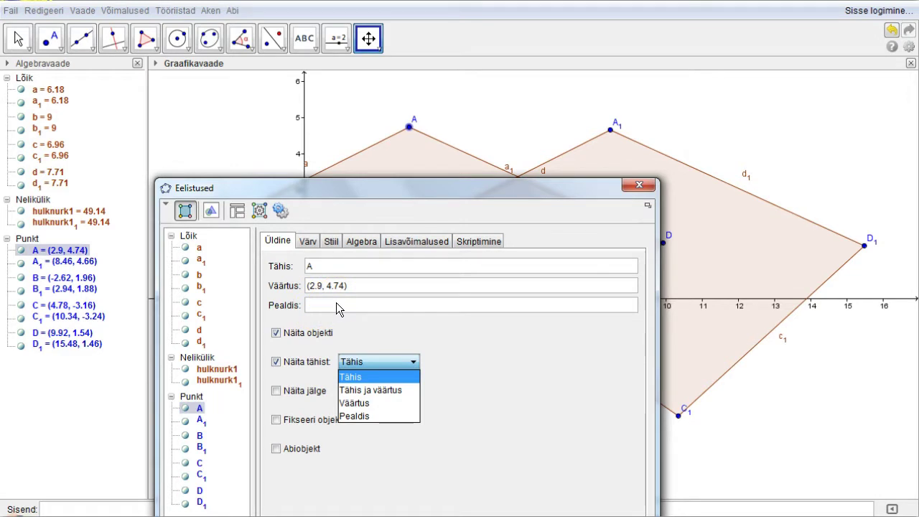
{"action": "left_click", "coordinate": [308, 242]}
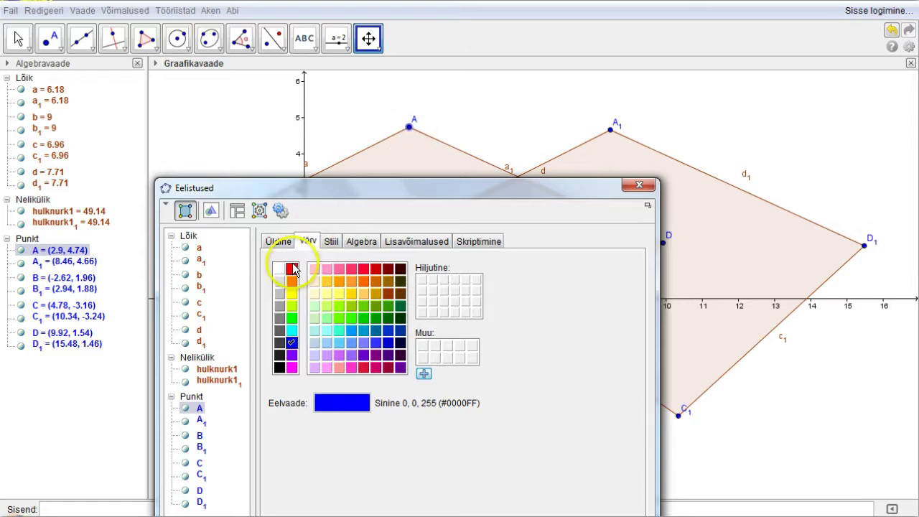
{"action": "left_click", "coordinate": [292, 269]}
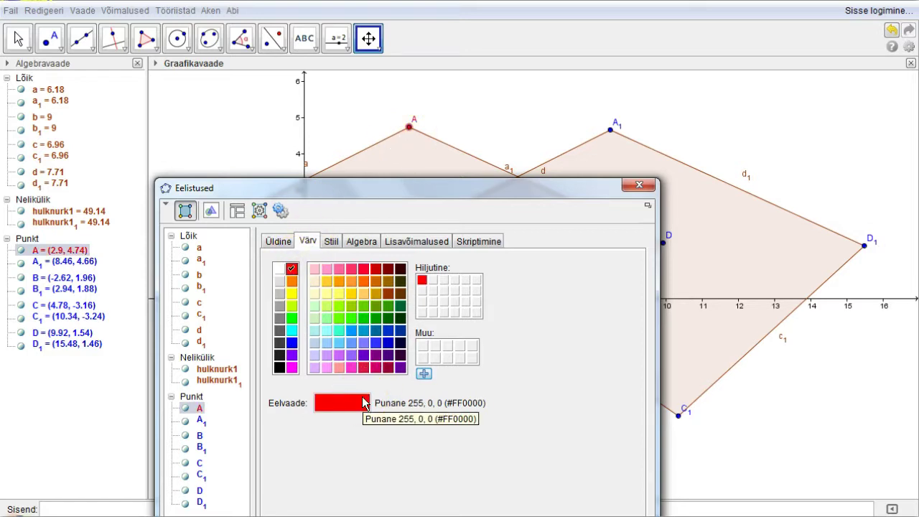
Set point A's style to a hollow circle and its size to 9.
{"action": "left_click", "coordinate": [330, 241]}
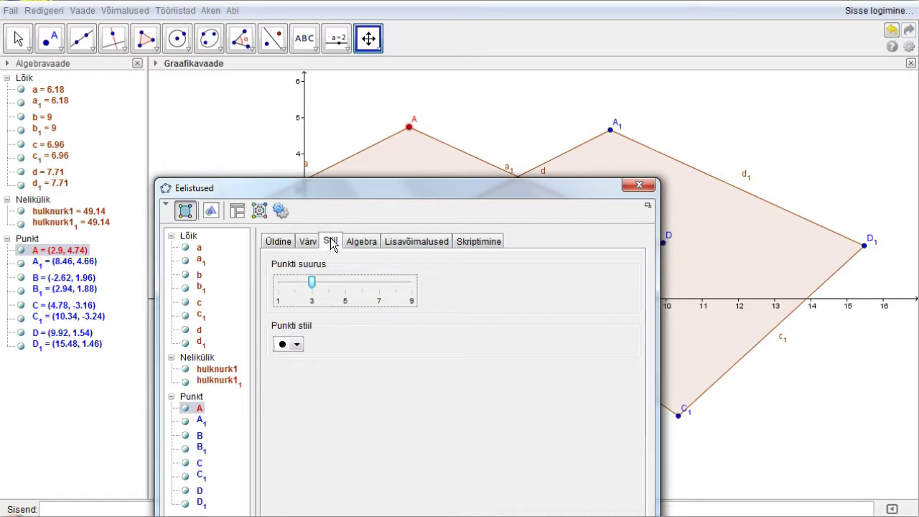
{"action": "left_click", "coordinate": [297, 344]}
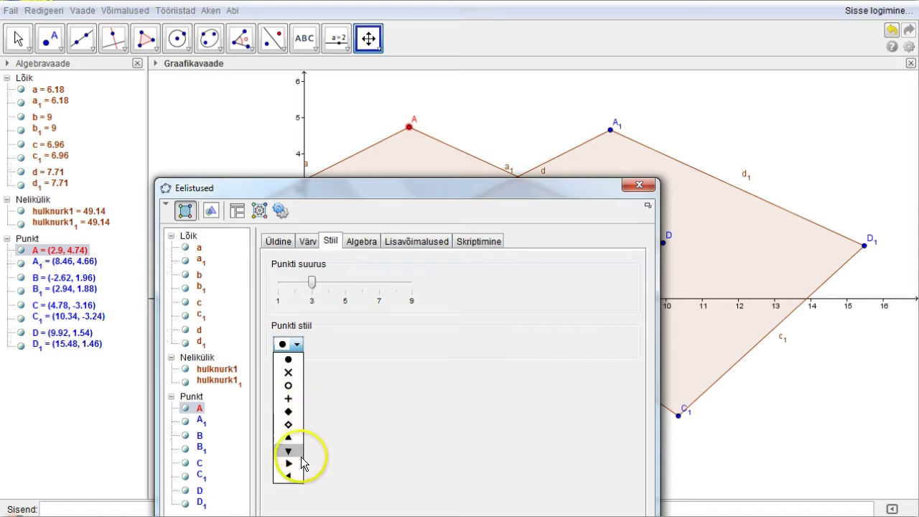
{"action": "left_click", "coordinate": [289, 384]}
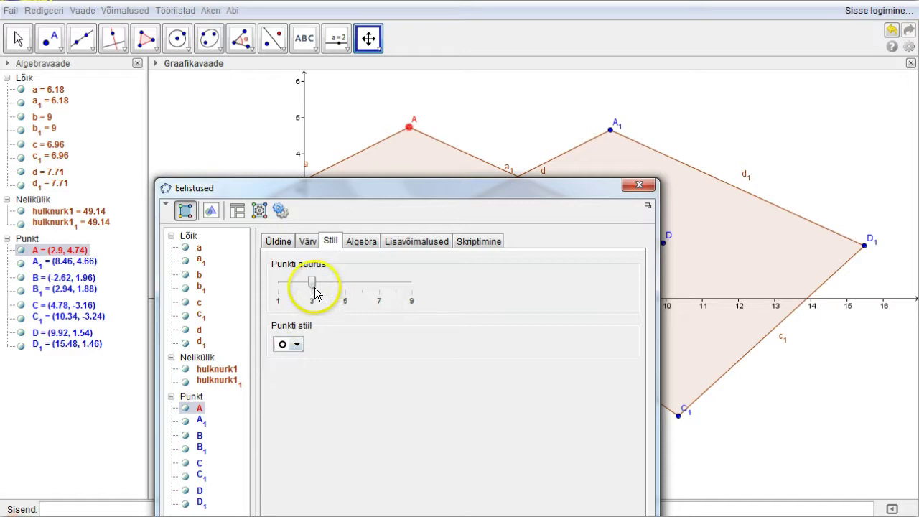
{"action": "left_click_drag", "start_coordinate": [311, 282], "coordinate": [417, 290]}
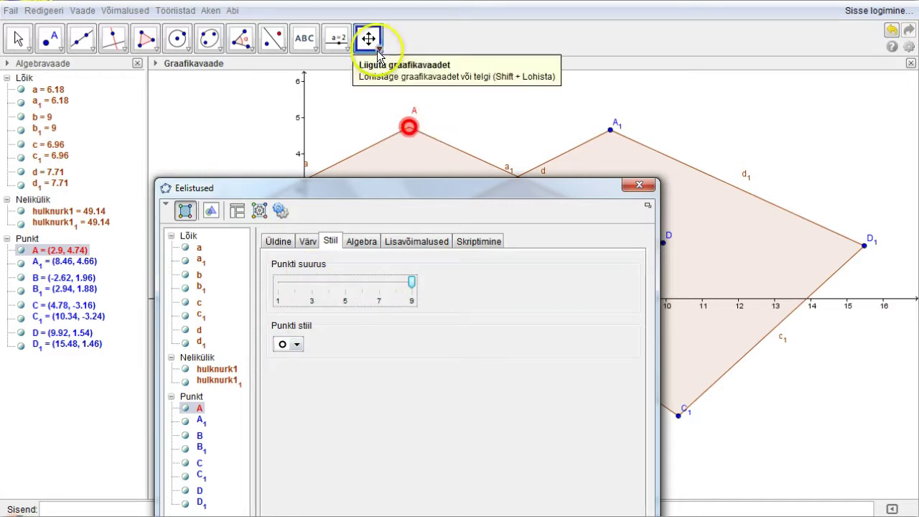
With the Move tool active, reopen point A's properties and examine its coordinate formats and advanced options.
{"action": "left_click", "coordinate": [10, 38]}
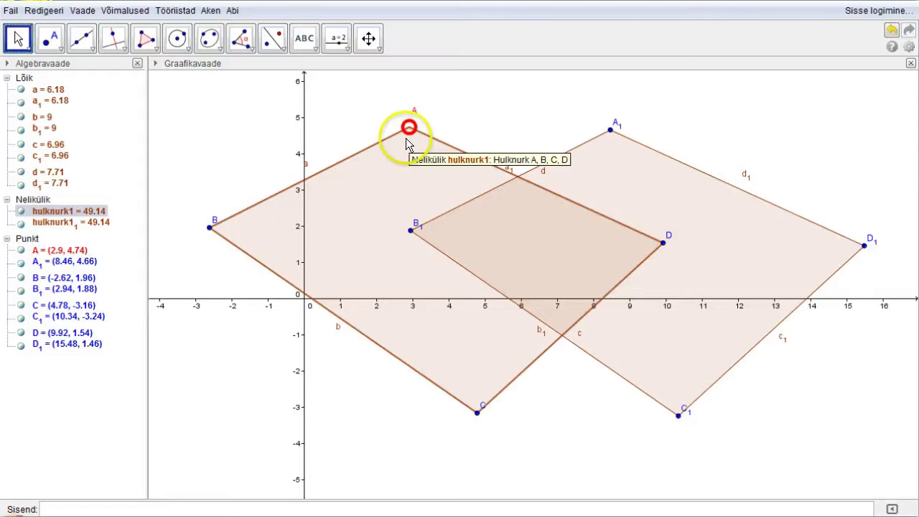
{"action": "left_click", "coordinate": [44, 11]}
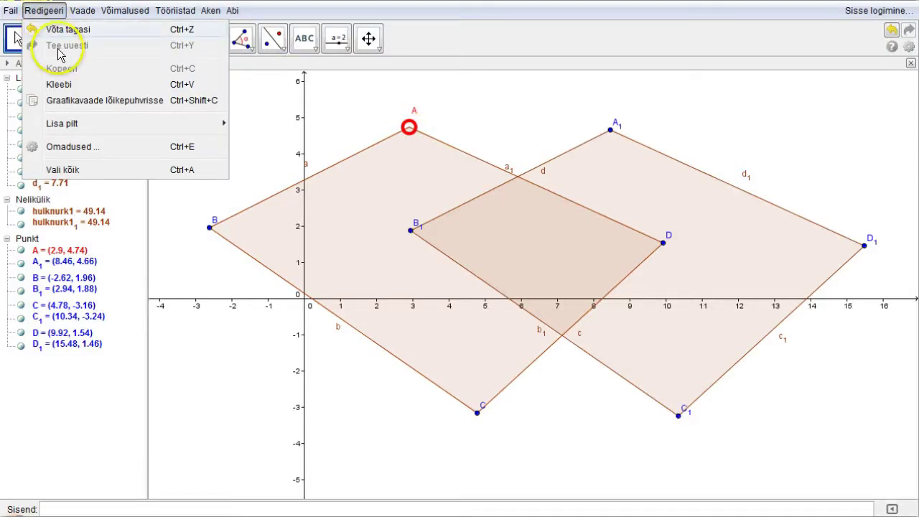
{"action": "left_click", "coordinate": [72, 147]}
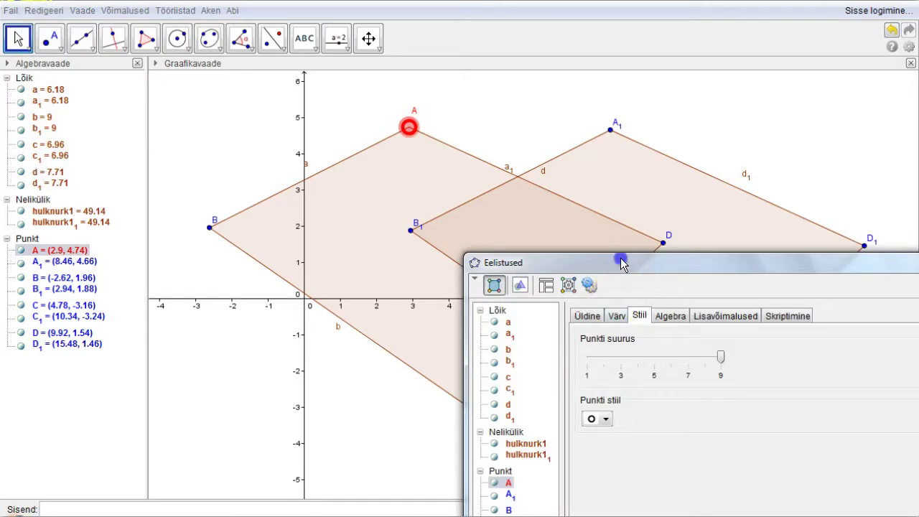
{"action": "left_click_drag", "start_coordinate": [621, 262], "coordinate": [328, 69]}
{"action": "left_click", "coordinate": [373, 125]}
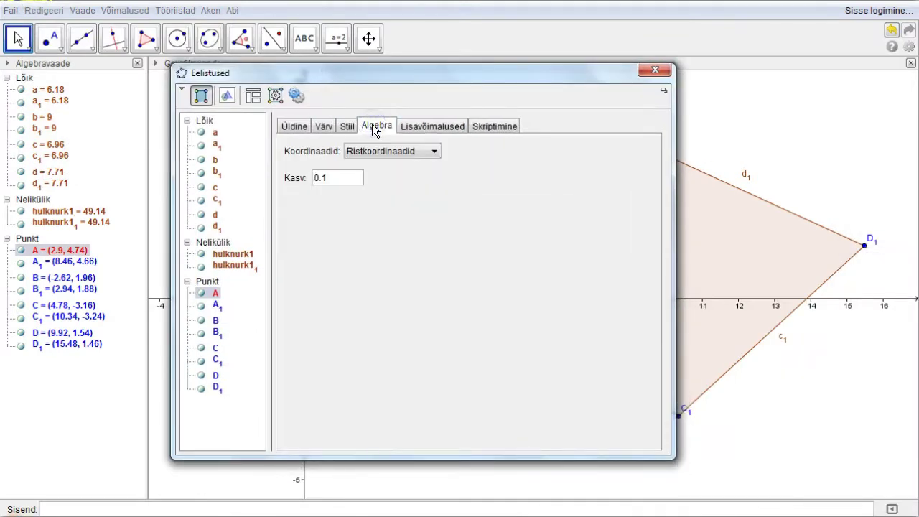
{"action": "left_click", "coordinate": [436, 151]}
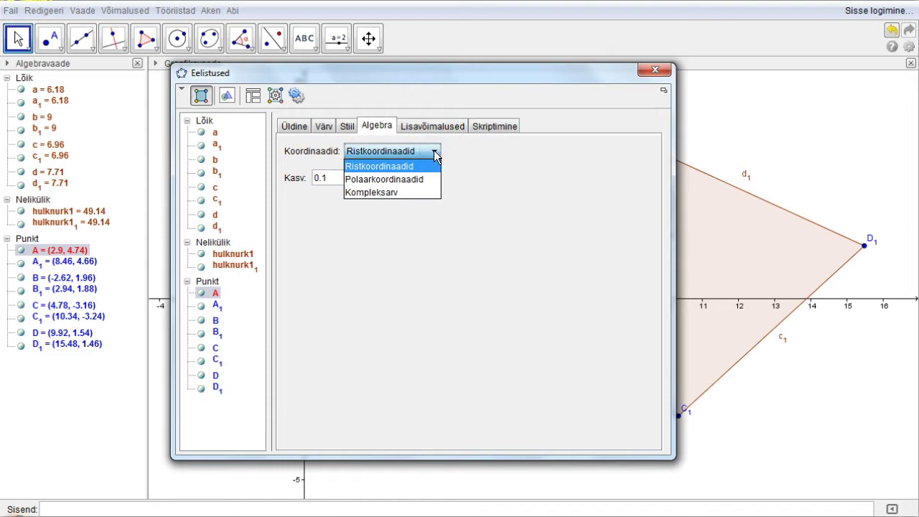
{"action": "left_click", "coordinate": [436, 154]}
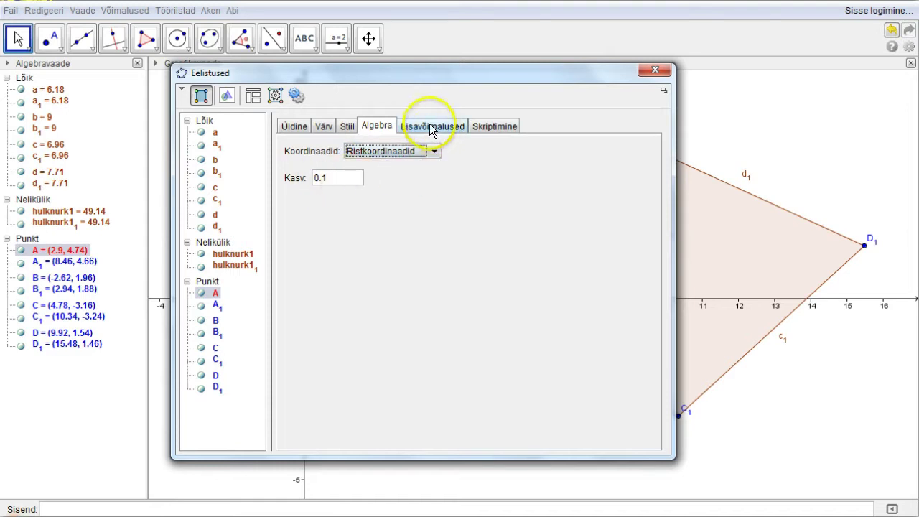
{"action": "left_click", "coordinate": [431, 128]}
{"action": "left_click", "coordinate": [429, 127]}
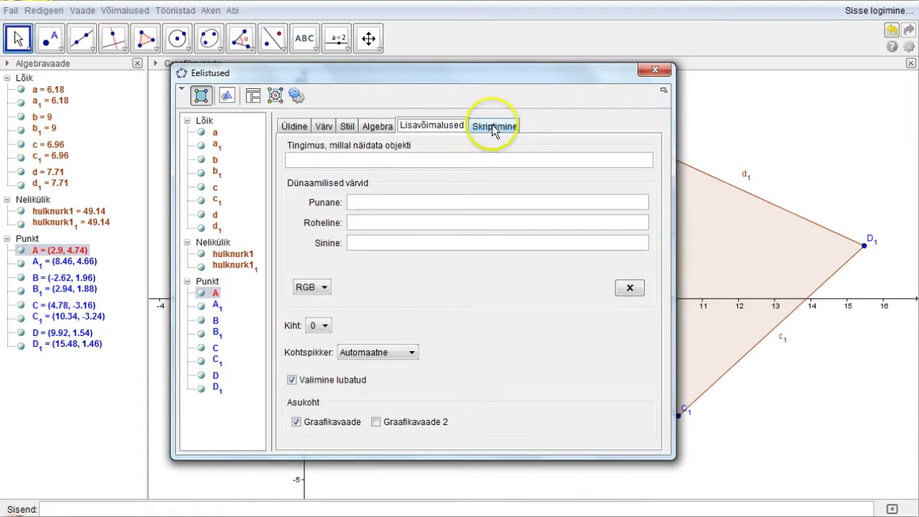
Make the graphics view axes bold and set their colour to green.
{"action": "left_click", "coordinate": [229, 98]}
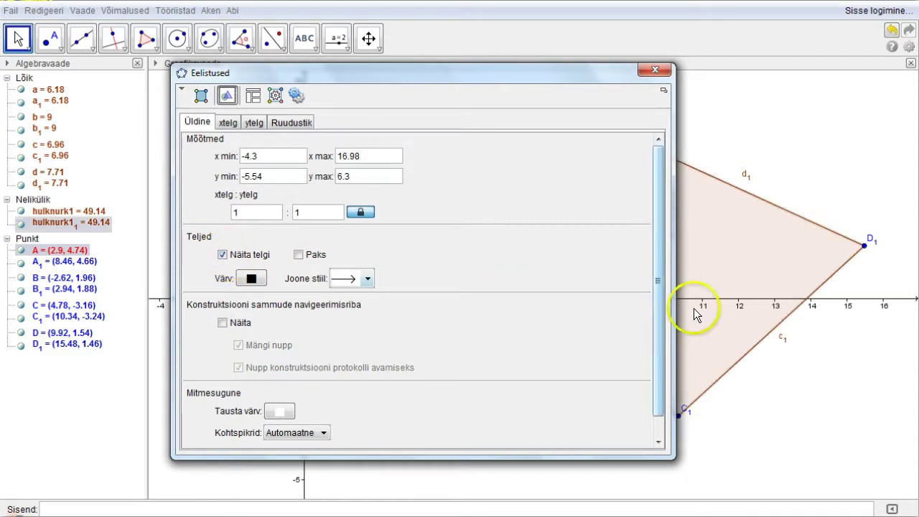
{"action": "left_click", "coordinate": [299, 256]}
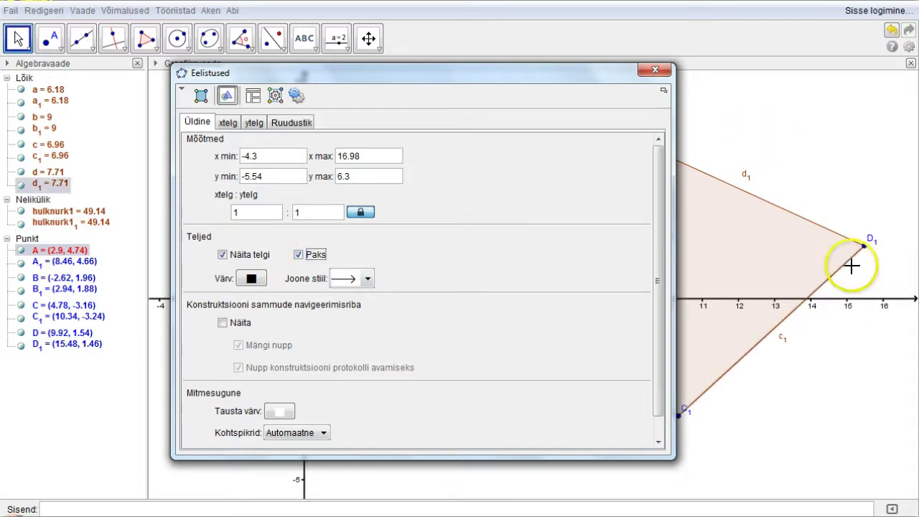
{"action": "left_click", "coordinate": [250, 279]}
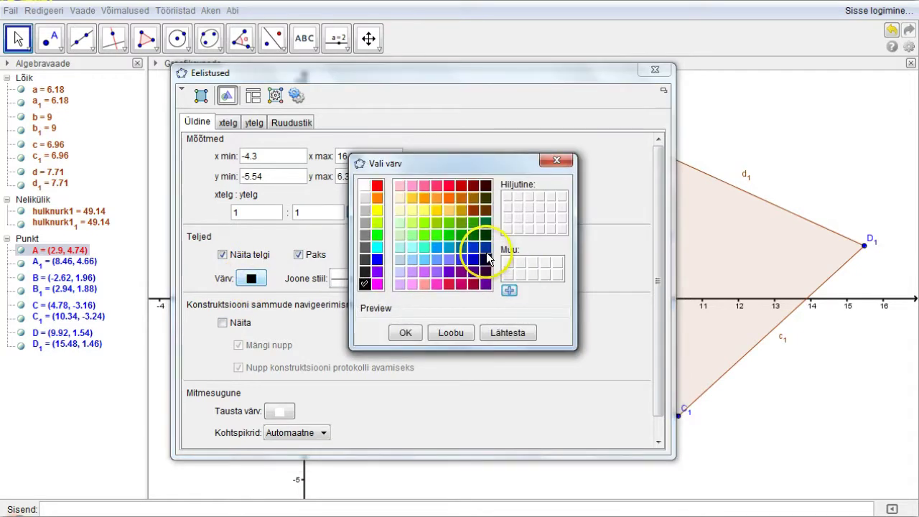
{"action": "left_click", "coordinate": [447, 234]}
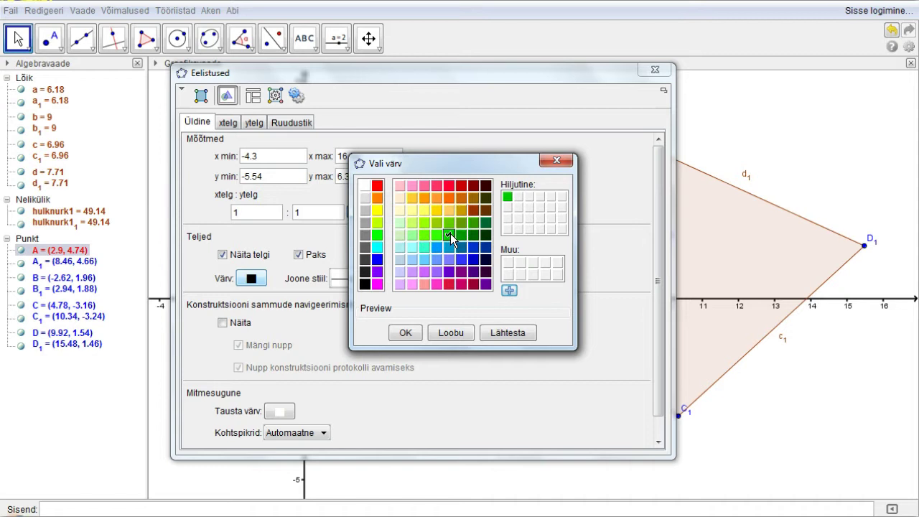
{"action": "left_click", "coordinate": [407, 332]}
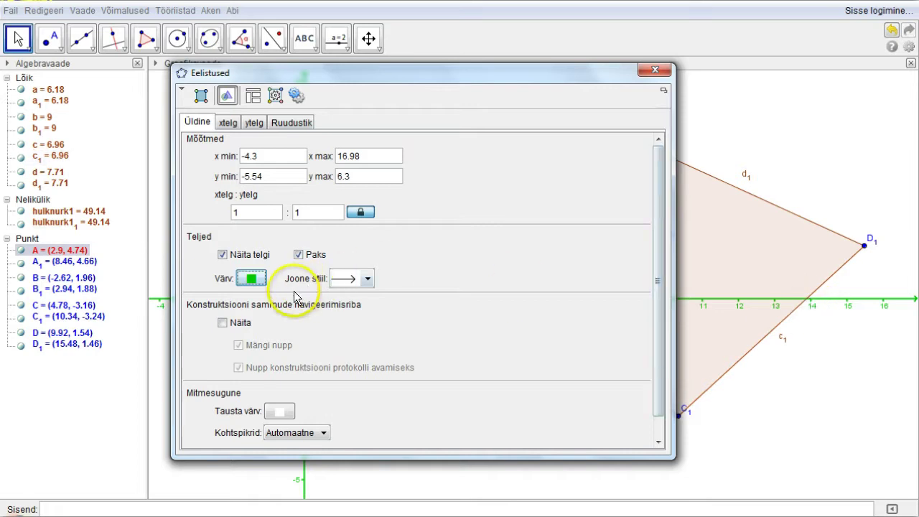
Examine the available axis line styles and move the preferences dialog aside to uncover the axes.
{"action": "left_click", "coordinate": [368, 278]}
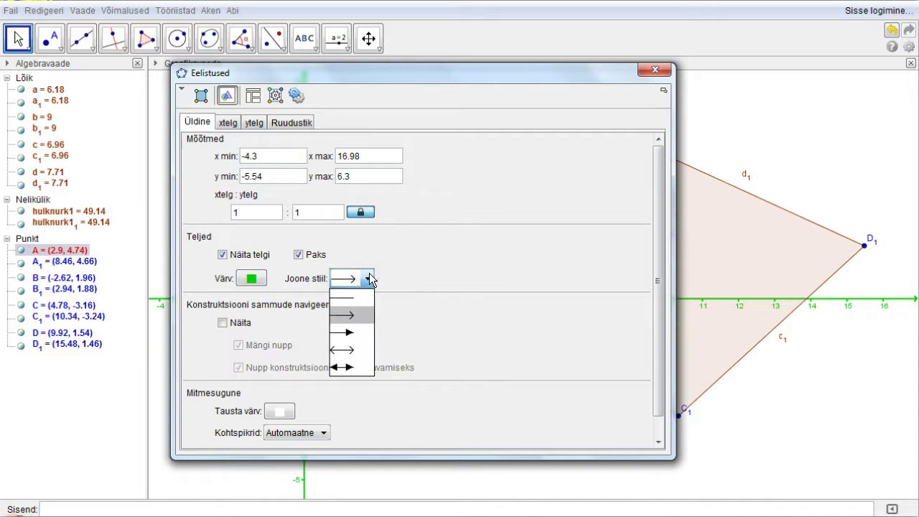
{"action": "left_click_drag", "start_coordinate": [366, 295], "coordinate": [366, 321]}
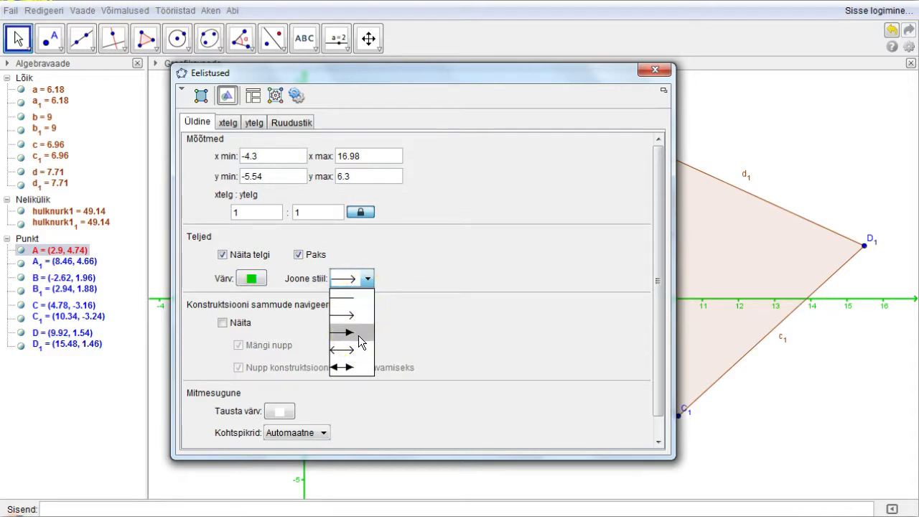
{"action": "left_click_drag", "start_coordinate": [358, 336], "coordinate": [347, 370]}
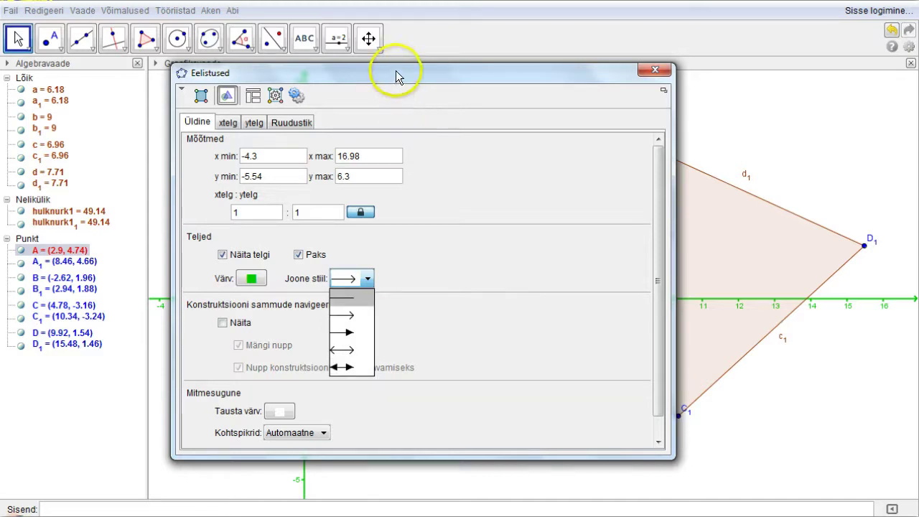
{"action": "left_click_drag", "start_coordinate": [396, 76], "coordinate": [679, 46]}
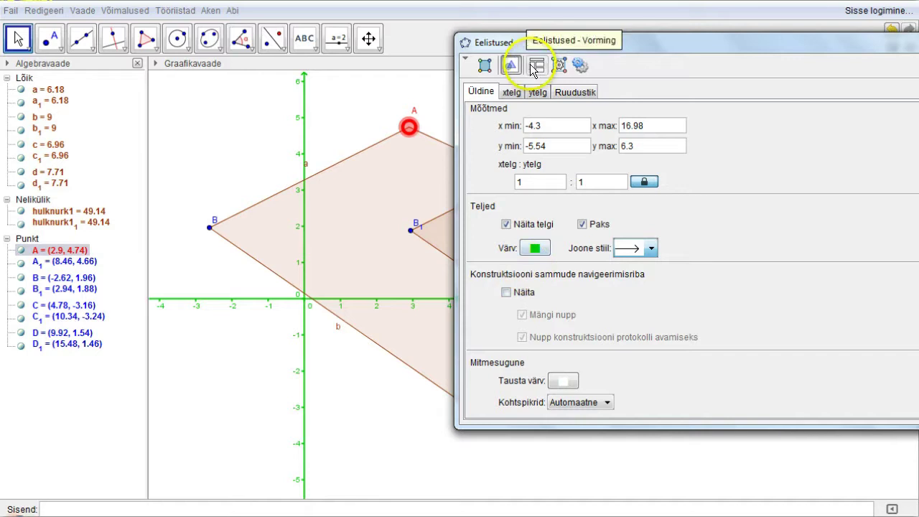
Set the graphics view background colour to blue.
{"action": "left_click", "coordinate": [564, 382]}
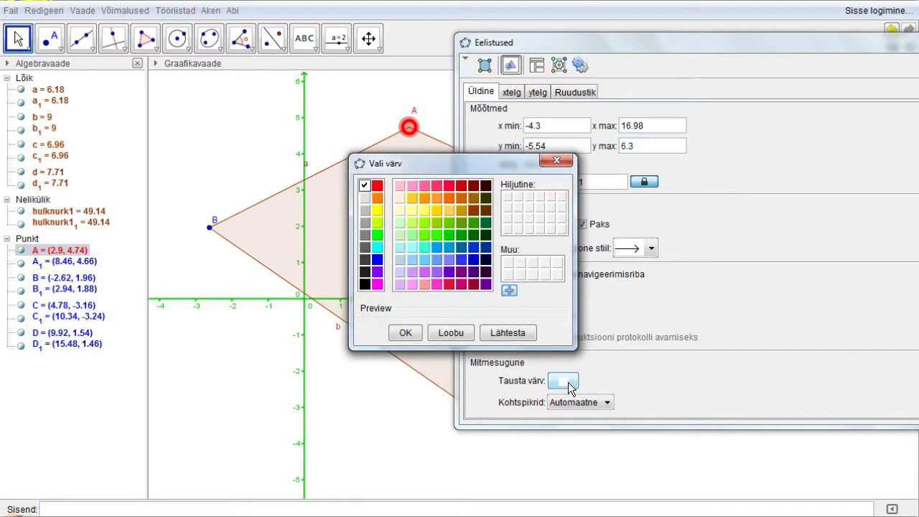
{"action": "left_click", "coordinate": [376, 260]}
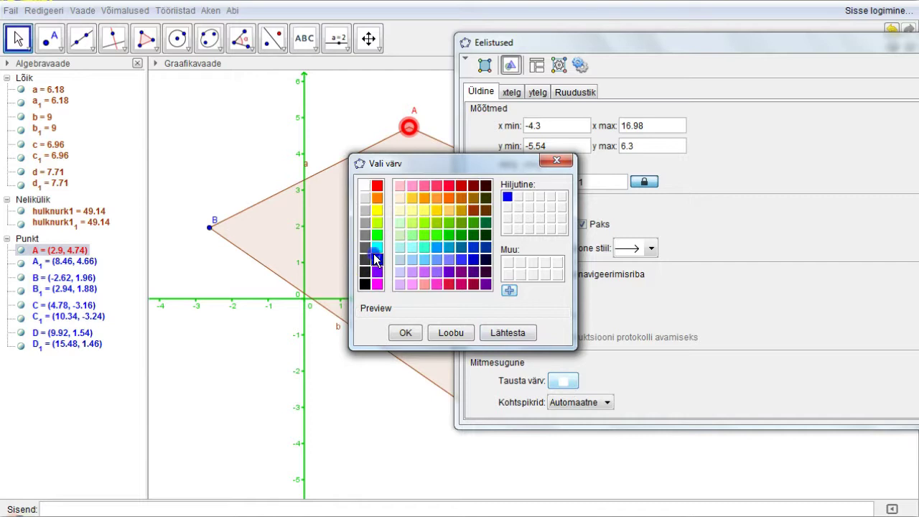
{"action": "left_click", "coordinate": [406, 332]}
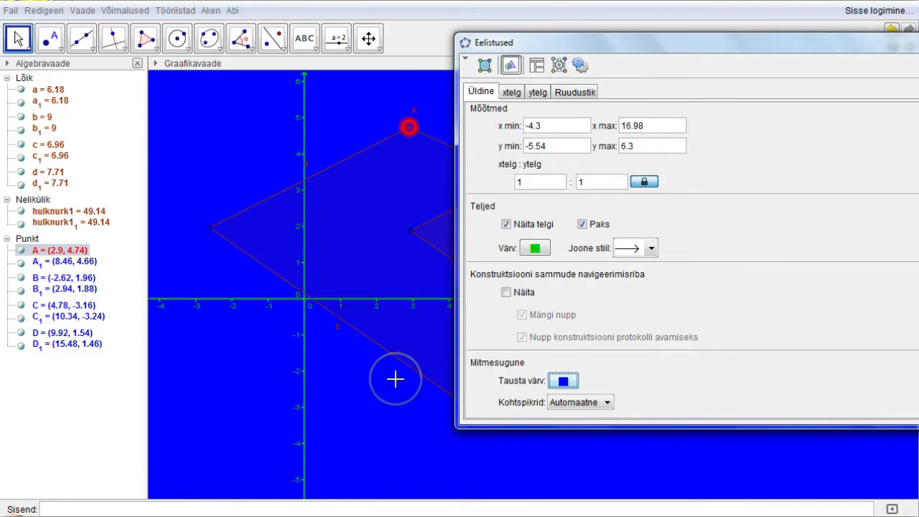
Change the graphics view background colour to yellow.
{"action": "left_click_drag", "start_coordinate": [677, 41], "coordinate": [656, 51]}
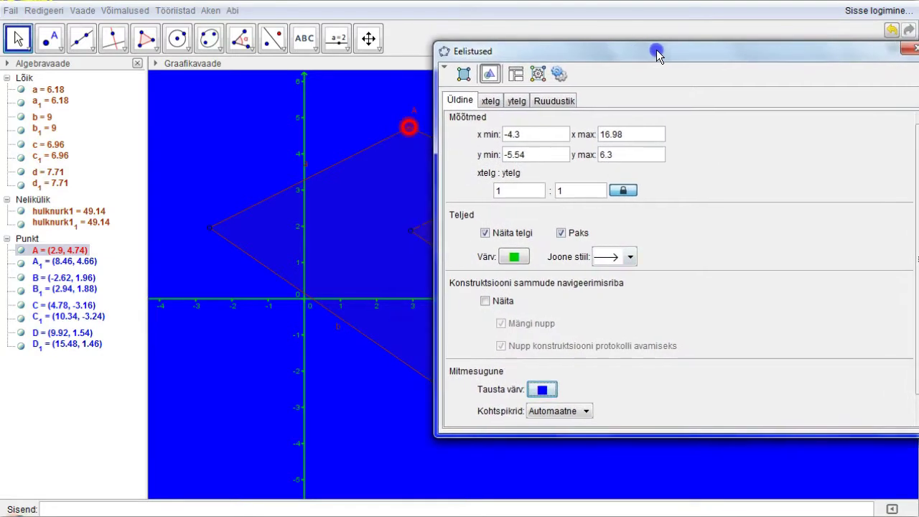
{"action": "left_click", "coordinate": [551, 389]}
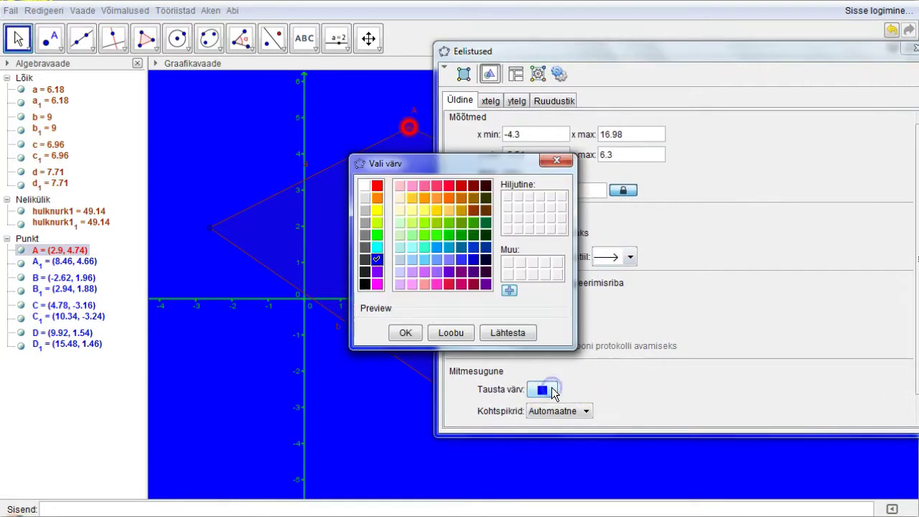
{"action": "left_click", "coordinate": [374, 207]}
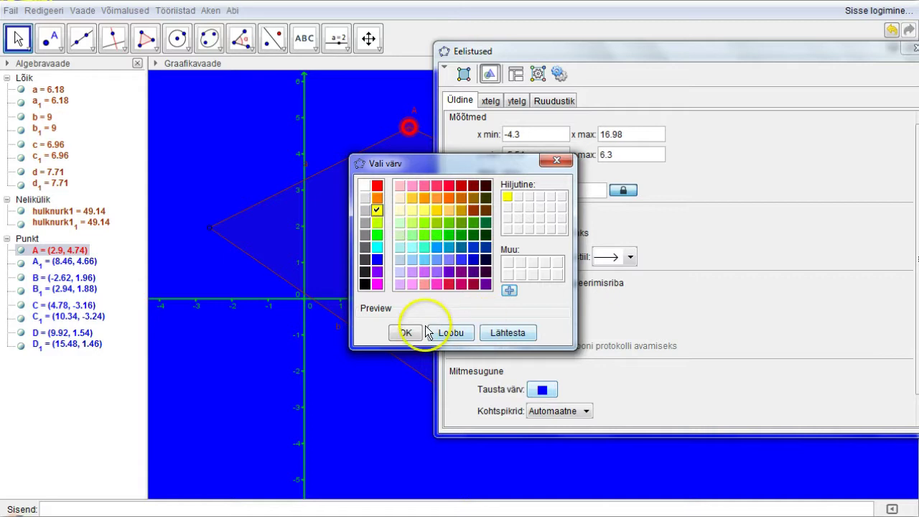
{"action": "left_click", "coordinate": [405, 333]}
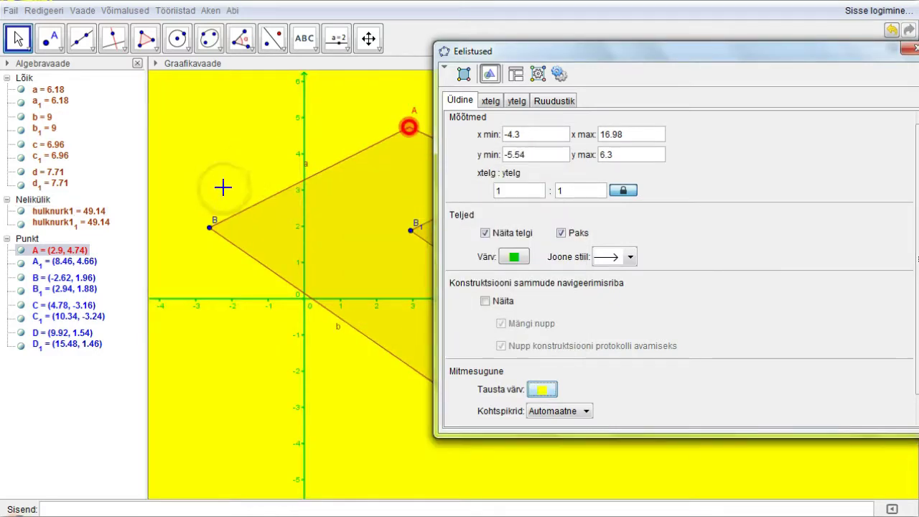
Move the preferences dialog further off the drawing and set the background colour back to white.
{"action": "left_click_drag", "start_coordinate": [561, 52], "coordinate": [614, 94]}
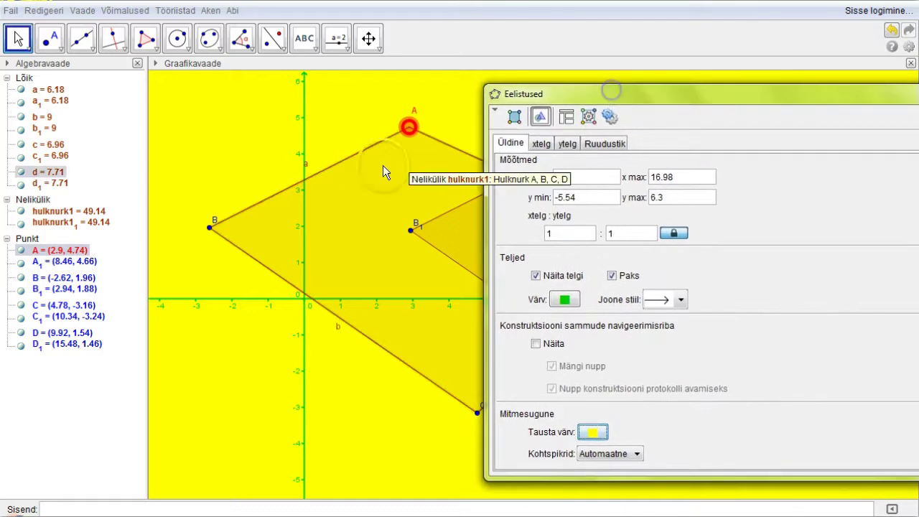
{"action": "left_click", "coordinate": [596, 432]}
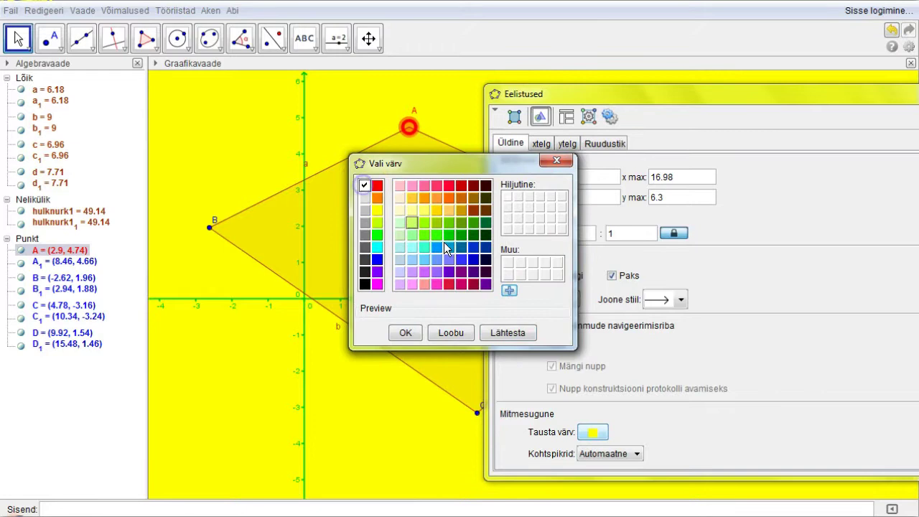
{"action": "left_click", "coordinate": [406, 332]}
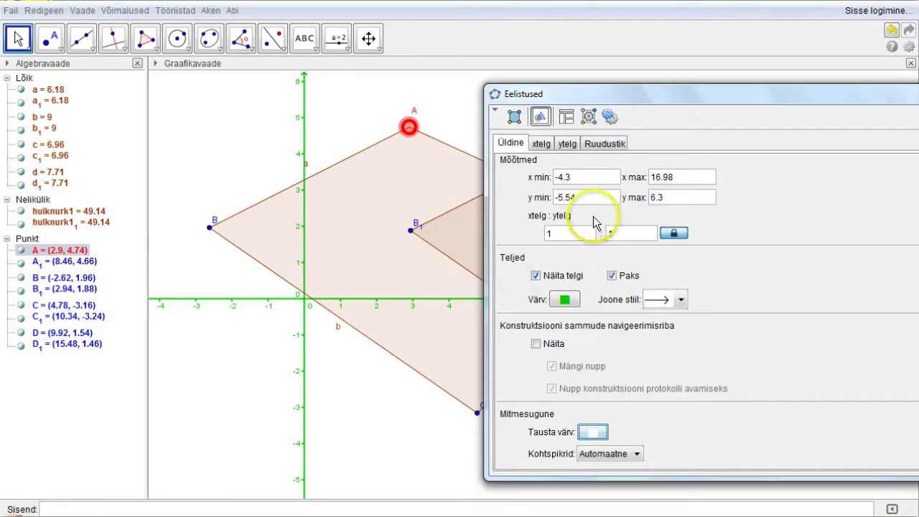
Enable the toolbar help display in the layout preferences.
{"action": "left_click", "coordinate": [565, 120]}
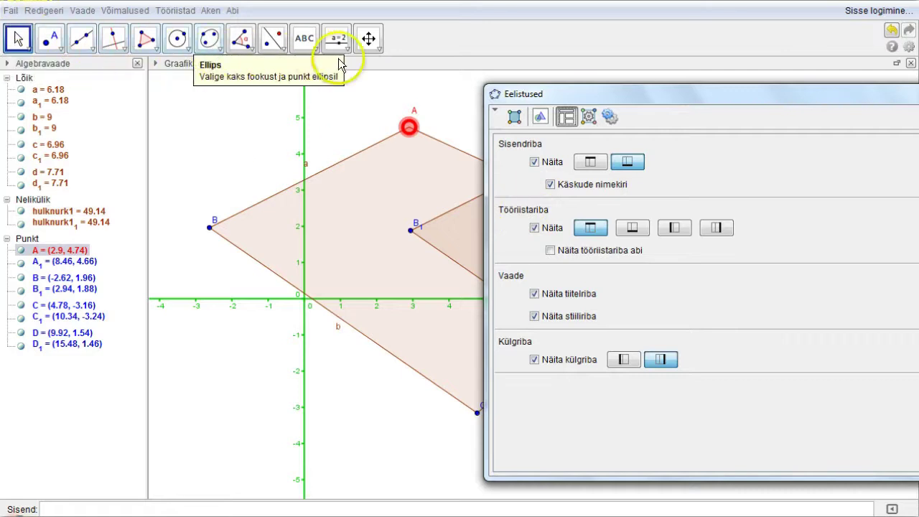
{"action": "left_click", "coordinate": [549, 250]}
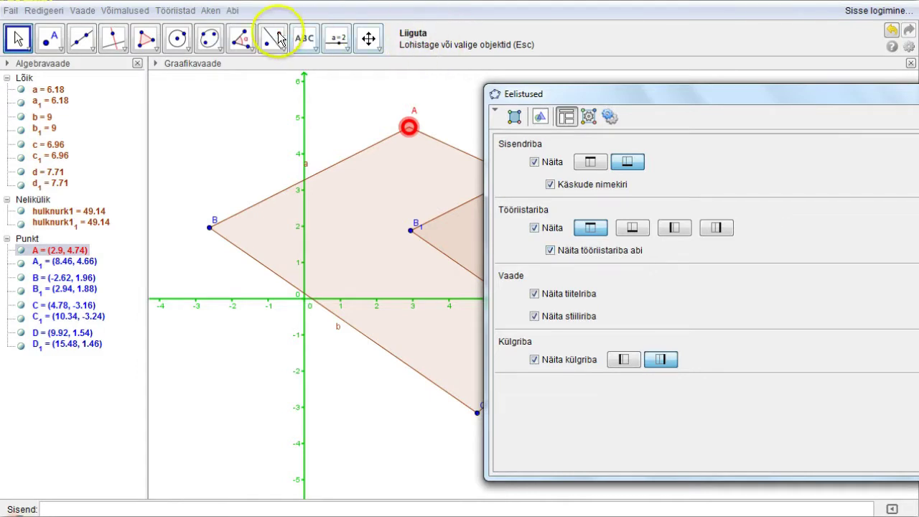
Toggle the display of the view title bar off and on repeatedly, leaving it switched on.
{"action": "left_click", "coordinate": [534, 293]}
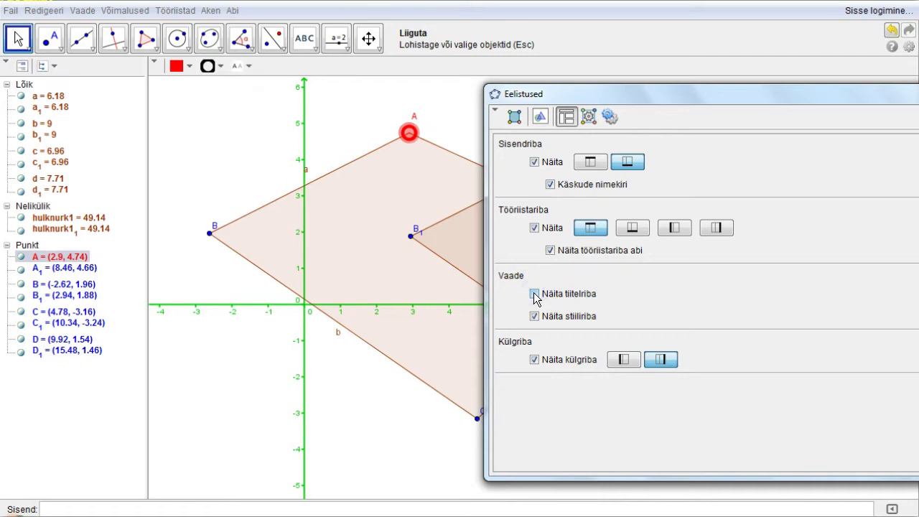
{"action": "left_click", "coordinate": [534, 293]}
{"action": "left_click", "coordinate": [534, 293]}
{"action": "left_click", "coordinate": [534, 293]}
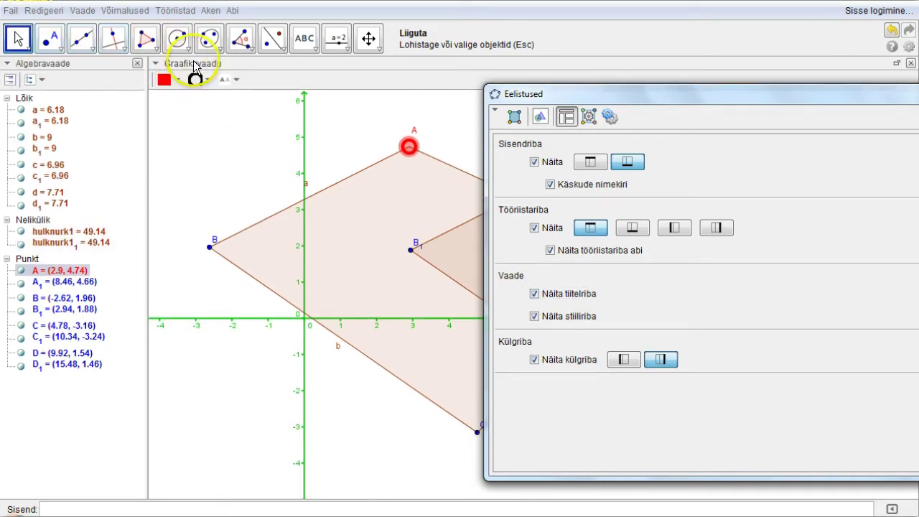
{"action": "left_click", "coordinate": [534, 293]}
{"action": "left_click", "coordinate": [534, 293]}
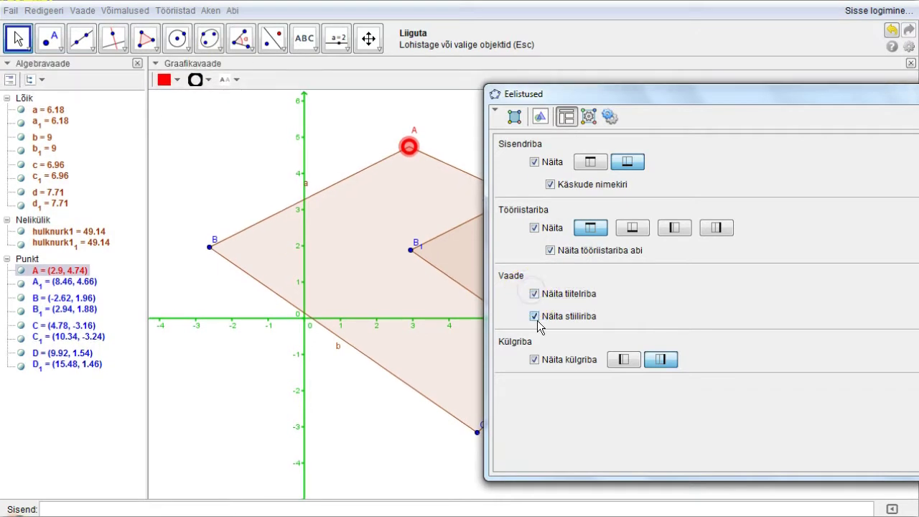
Switch the display of the view style bar off and on, and toggle the sidebar display.
{"action": "left_click", "coordinate": [535, 318]}
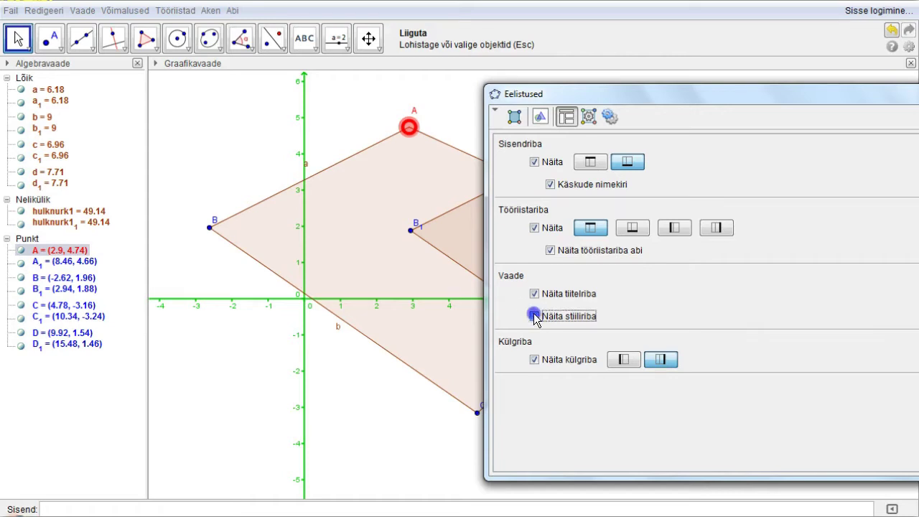
{"action": "left_click", "coordinate": [533, 316]}
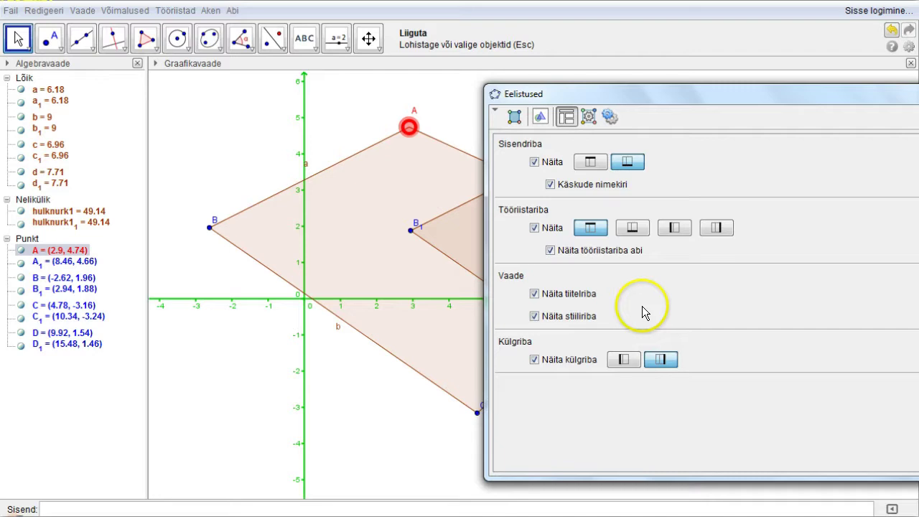
{"action": "left_click", "coordinate": [533, 359]}
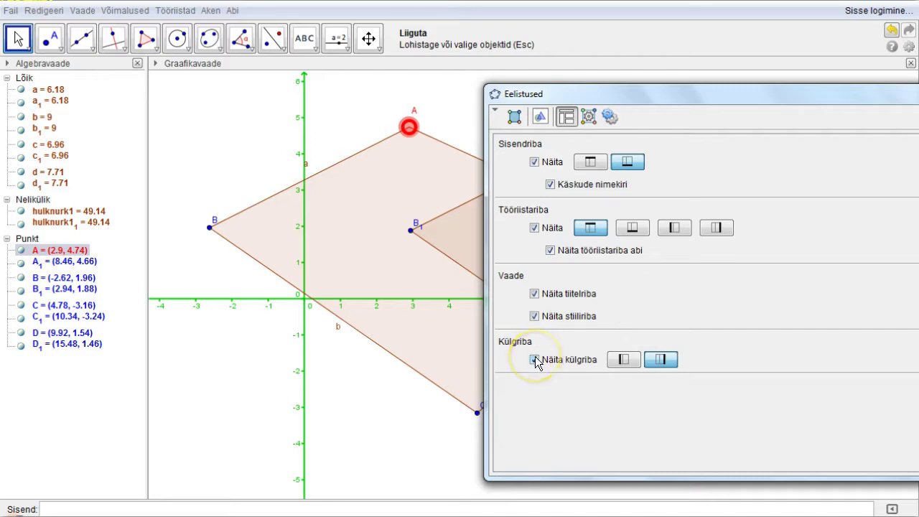
{"action": "left_click", "coordinate": [534, 359]}
{"action": "left_click", "coordinate": [534, 359]}
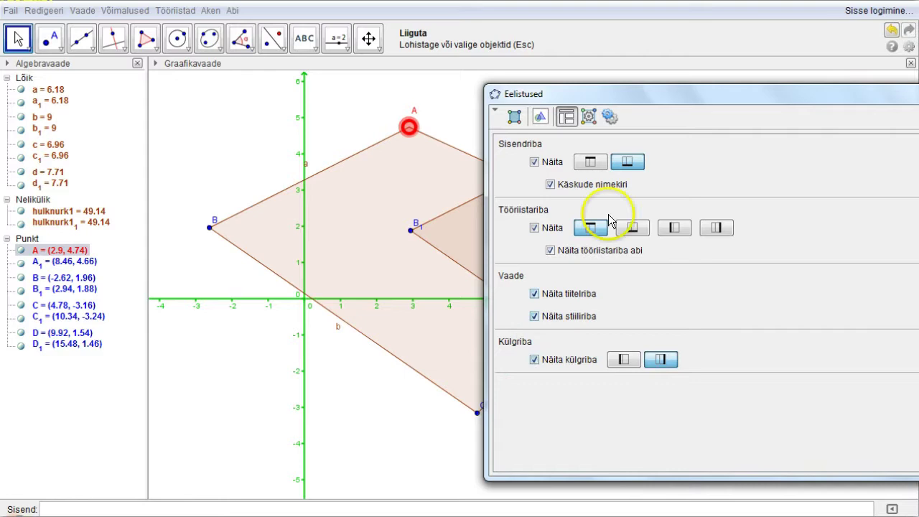
Move the preferences dialog back over the drawing and toggle the sidebar display repeatedly, leaving it switched on.
{"action": "left_click_drag", "start_coordinate": [649, 98], "coordinate": [394, 80]}
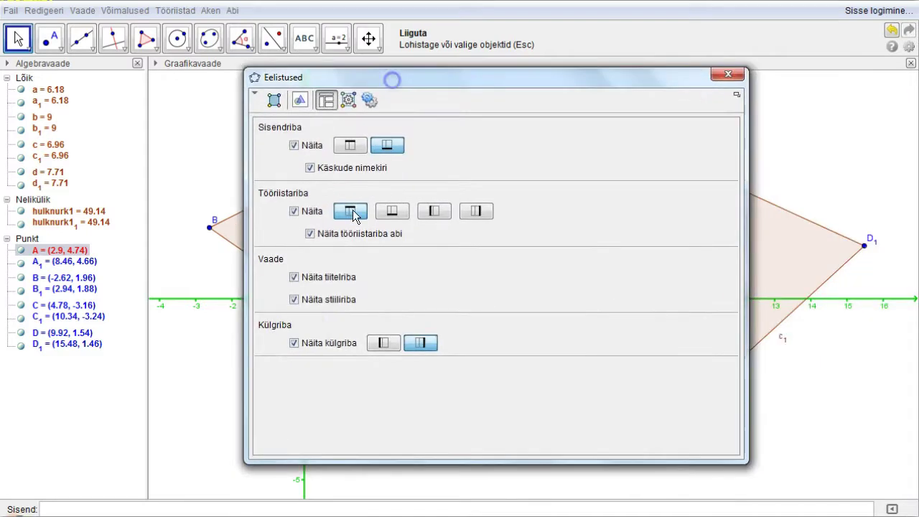
{"action": "left_click", "coordinate": [294, 343]}
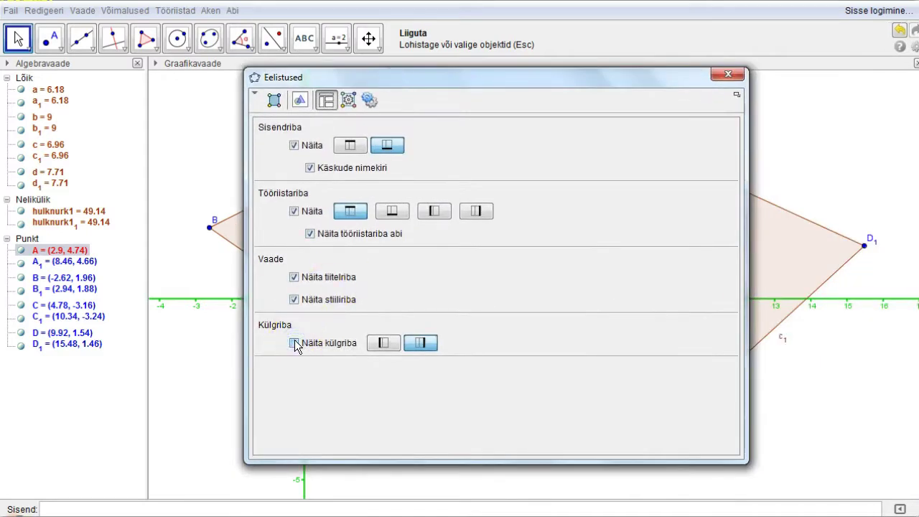
{"action": "left_click", "coordinate": [294, 343]}
{"action": "left_click", "coordinate": [294, 343]}
{"action": "left_click", "coordinate": [294, 343]}
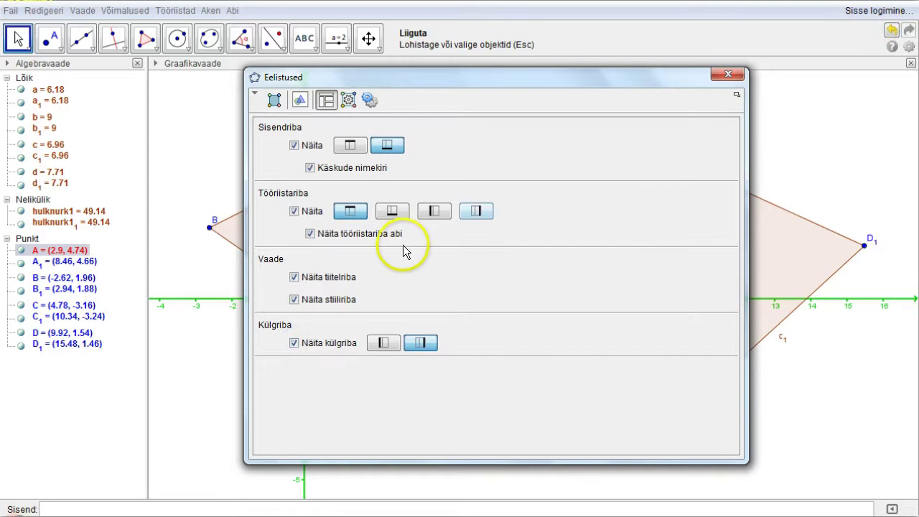
View the object defaults and, in the advanced settings, switch the angle unit to radians and back to degrees.
{"action": "left_click", "coordinate": [351, 100]}
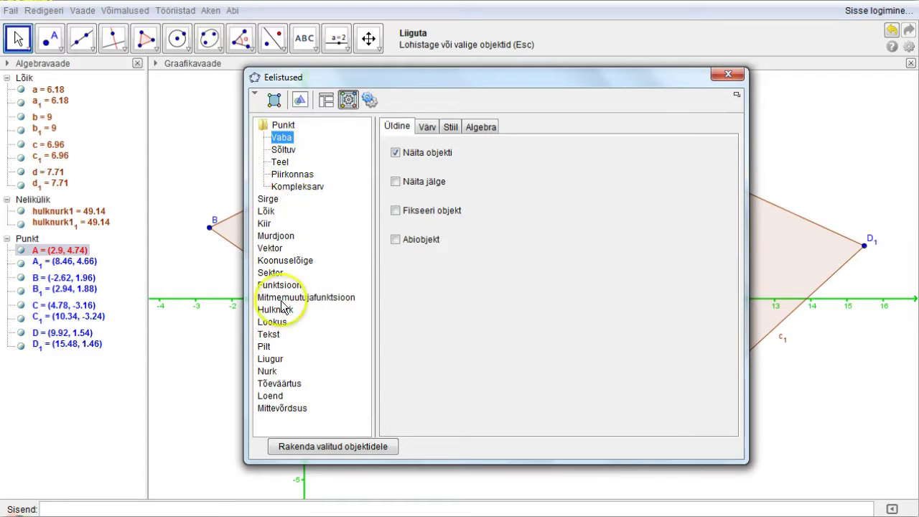
{"action": "left_click", "coordinate": [368, 101]}
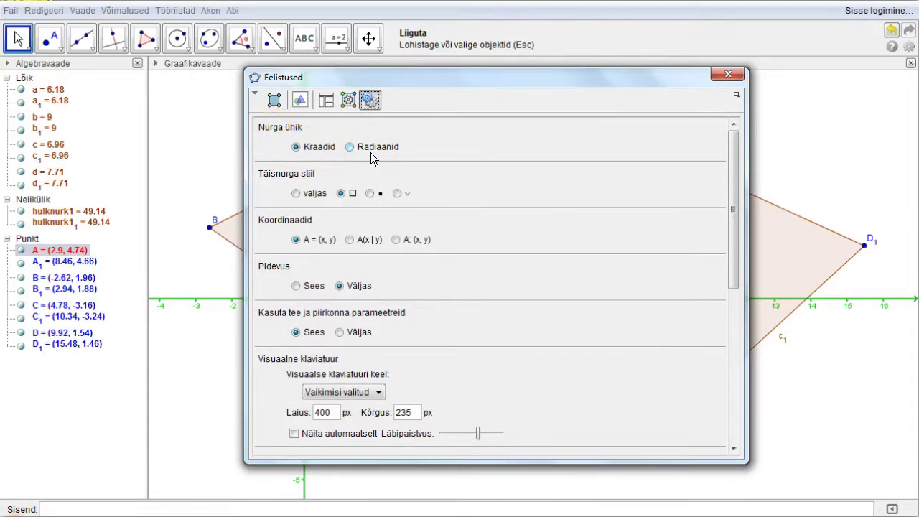
{"action": "left_click", "coordinate": [309, 152]}
{"action": "left_click", "coordinate": [344, 153]}
{"action": "left_click", "coordinate": [349, 149]}
{"action": "left_click", "coordinate": [324, 153]}
{"action": "left_click", "coordinate": [294, 147]}
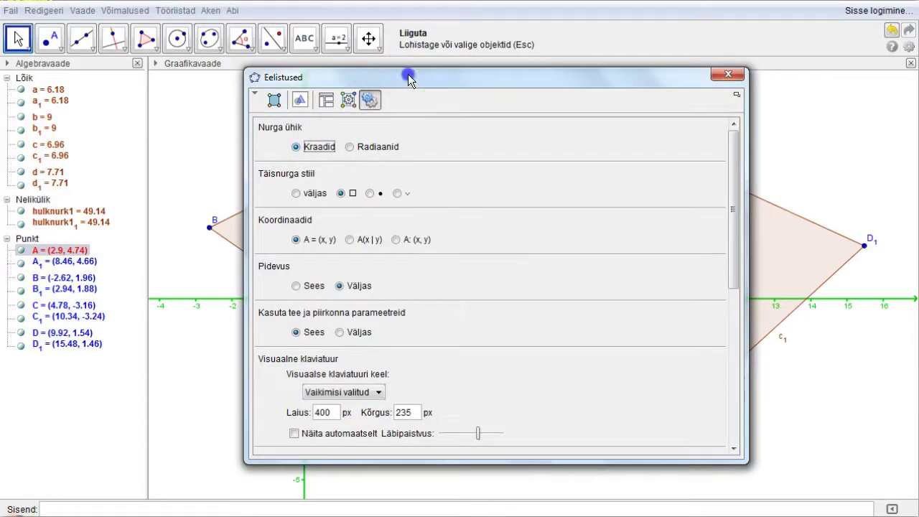
Move the preferences dialog aside and show the grid in the graphics view.
{"action": "left_click_drag", "start_coordinate": [406, 74], "coordinate": [564, 87]}
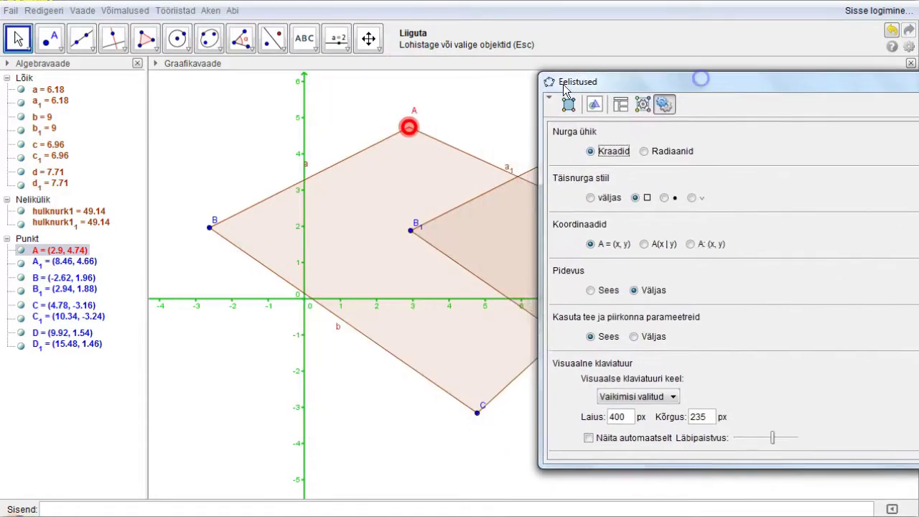
{"action": "left_click", "coordinate": [143, 40]}
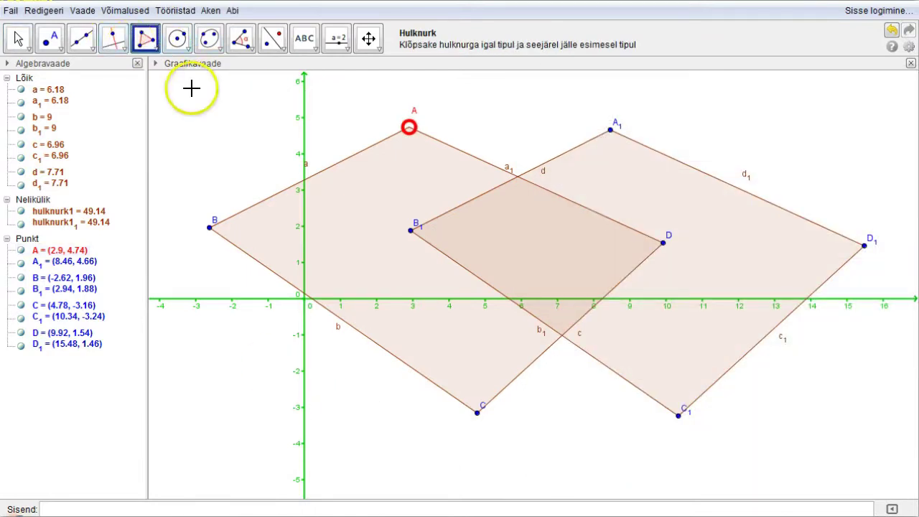
{"action": "left_click", "coordinate": [368, 40]}
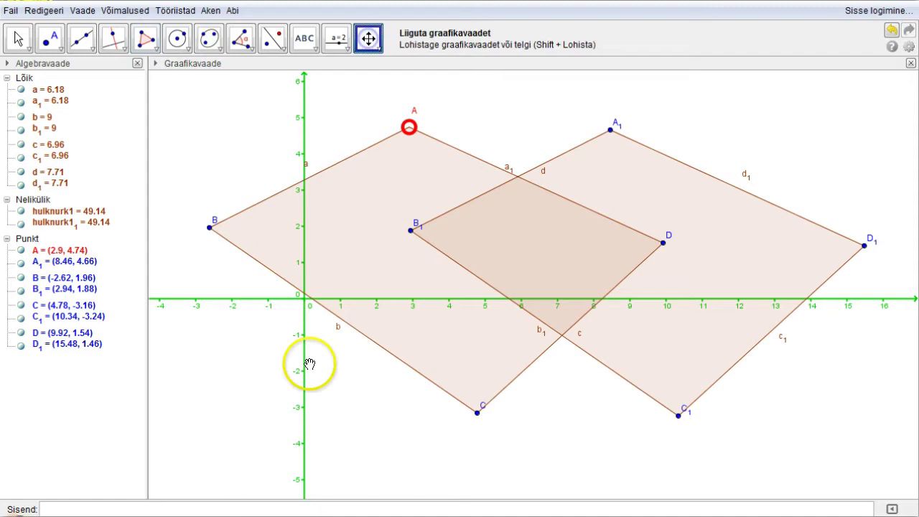
{"action": "right_click", "coordinate": [210, 269]}
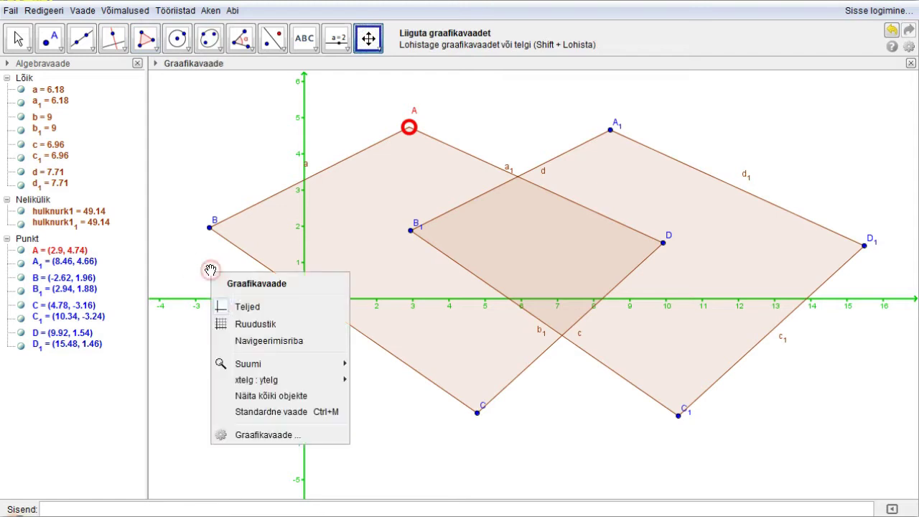
{"action": "left_click", "coordinate": [243, 320]}
Draw a triangle with the Polygon tool through the grid points (-12, 2), (-6, 2) and (-6, 8).
{"action": "left_click_drag", "start_coordinate": [196, 172], "coordinate": [632, 263]}
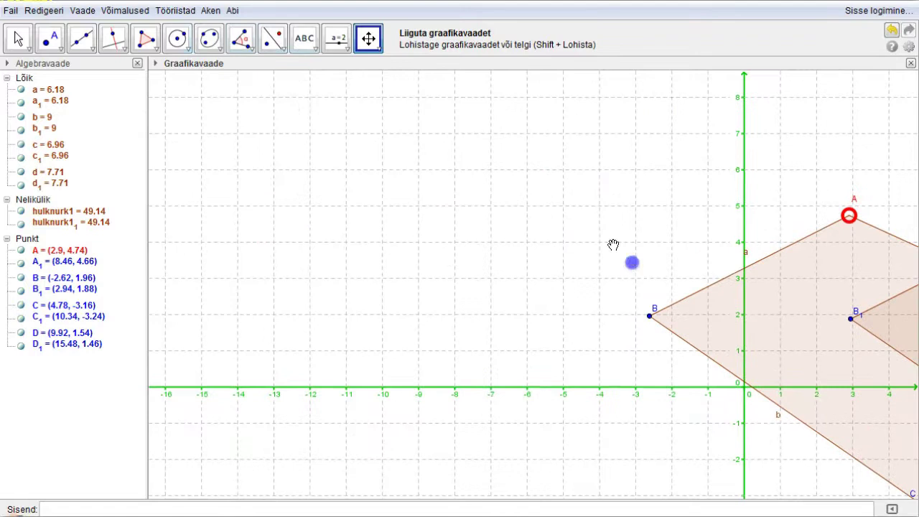
{"action": "left_click", "coordinate": [145, 39]}
{"action": "left_click", "coordinate": [309, 316]}
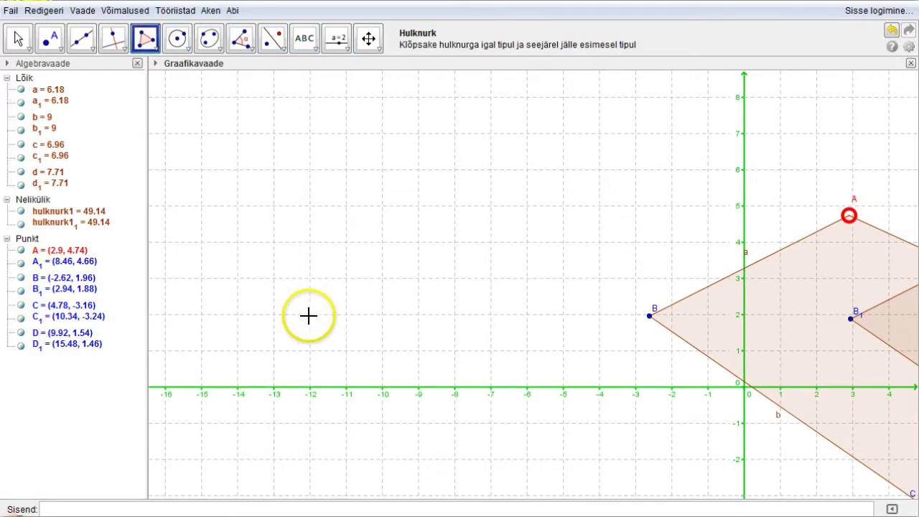
{"action": "left_click", "coordinate": [309, 314]}
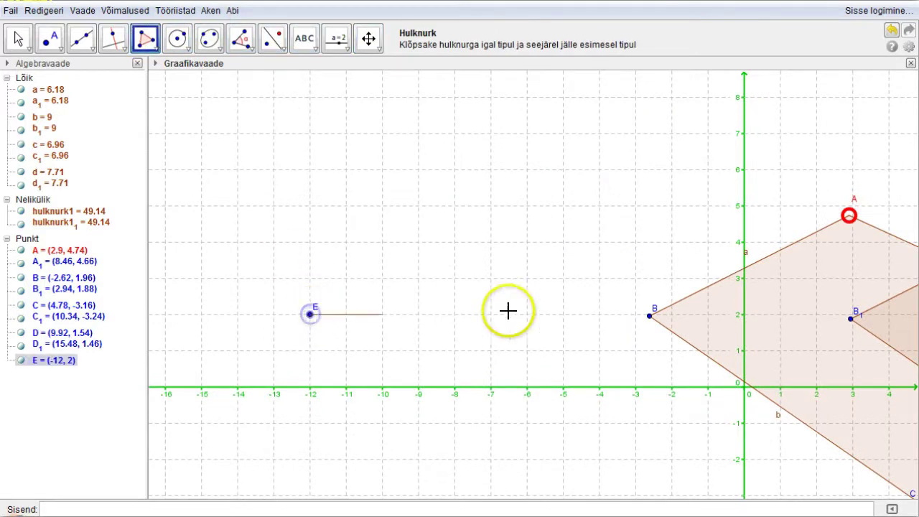
{"action": "left_click", "coordinate": [526, 312]}
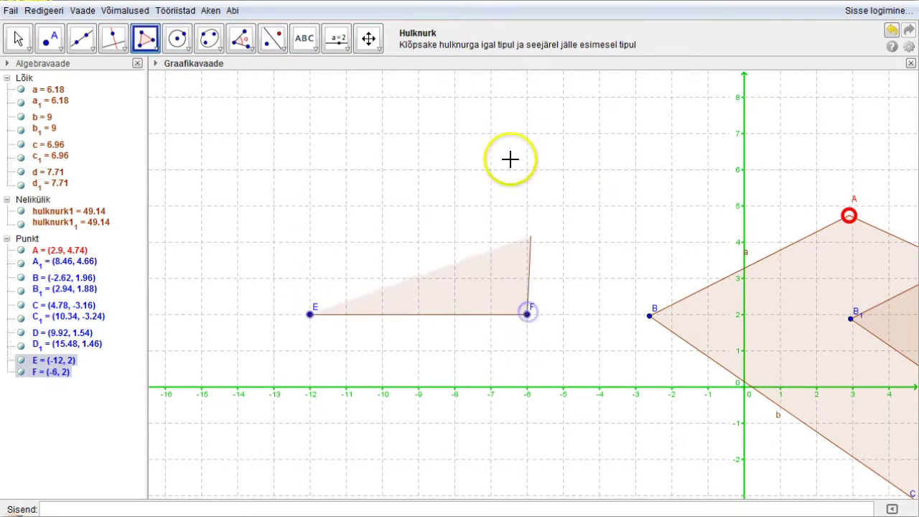
{"action": "left_click", "coordinate": [527, 95]}
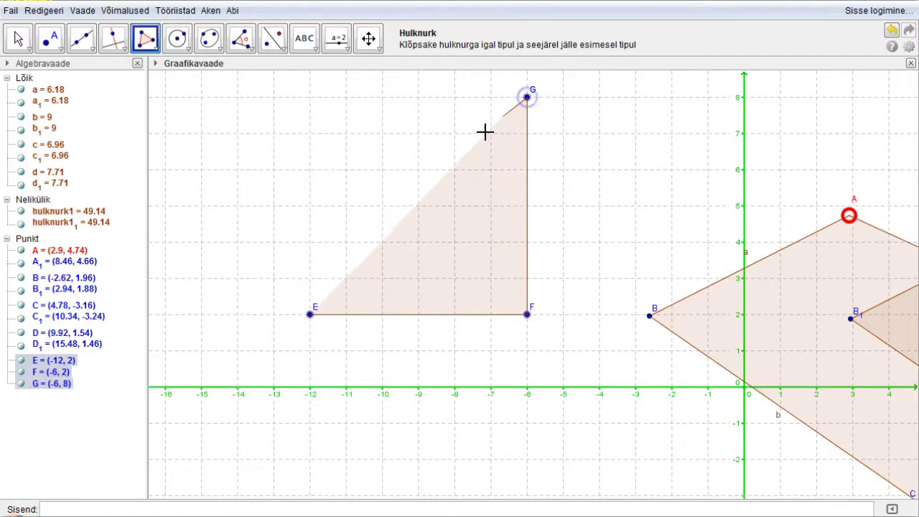
{"action": "left_click", "coordinate": [310, 314]}
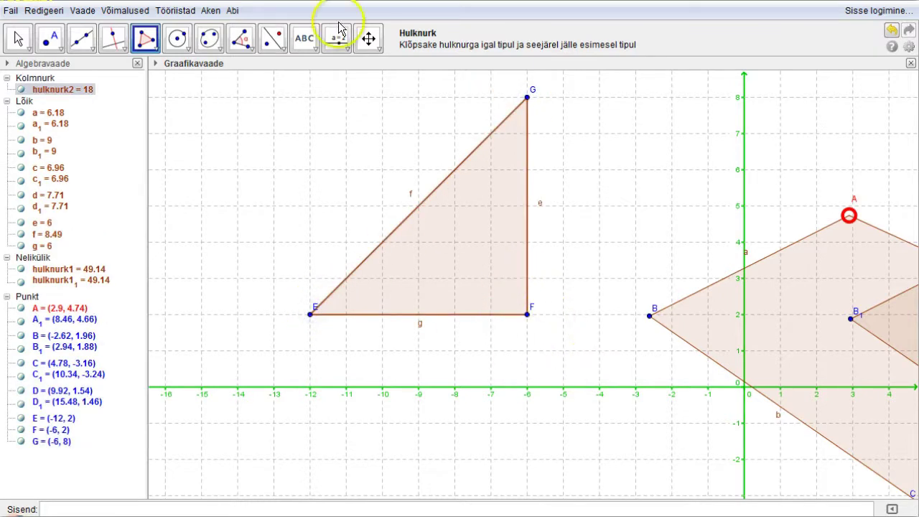
Mark the angle at vertex F between G and E with the Angle tool, and move its label outside the triangle.
{"action": "left_click", "coordinate": [243, 40]}
{"action": "left_click", "coordinate": [246, 43]}
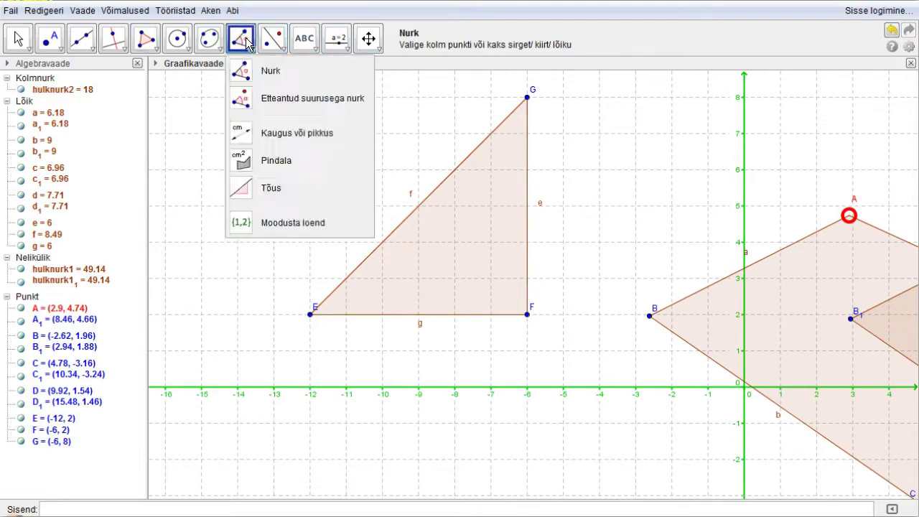
{"action": "left_click", "coordinate": [526, 97]}
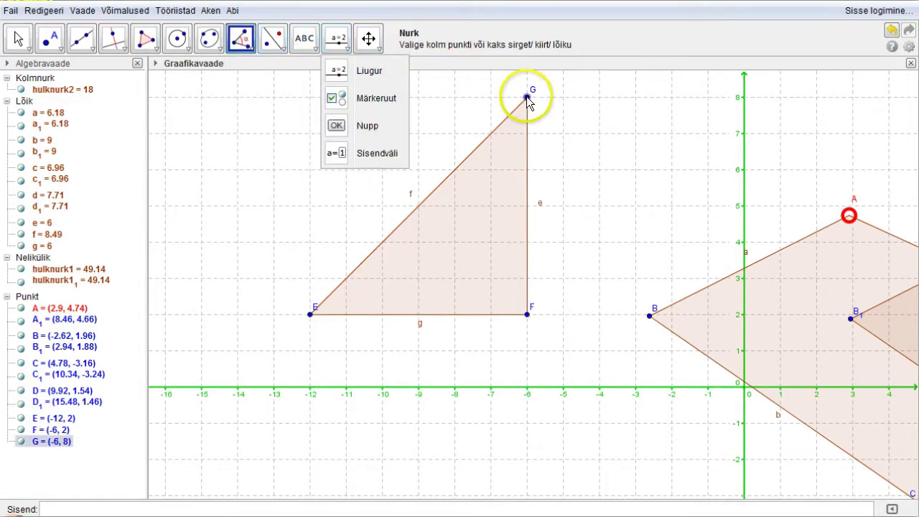
{"action": "left_click", "coordinate": [528, 315]}
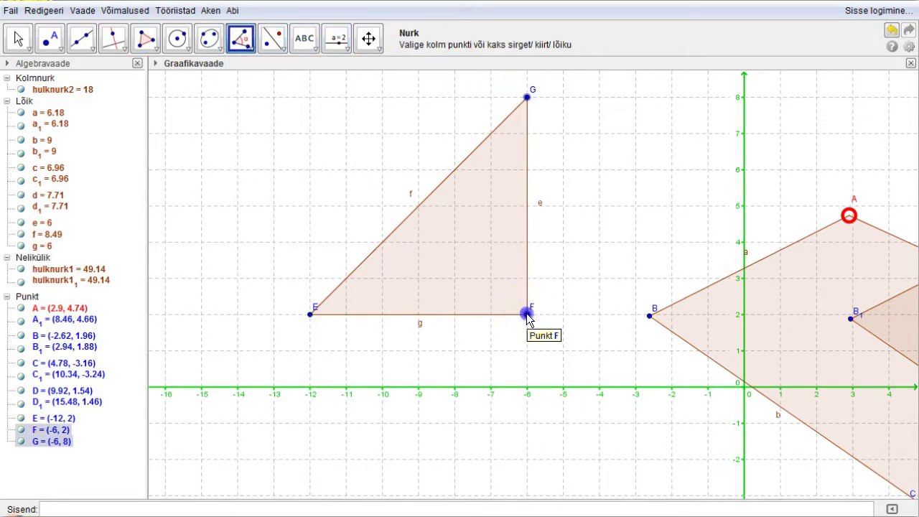
{"action": "left_click", "coordinate": [309, 314]}
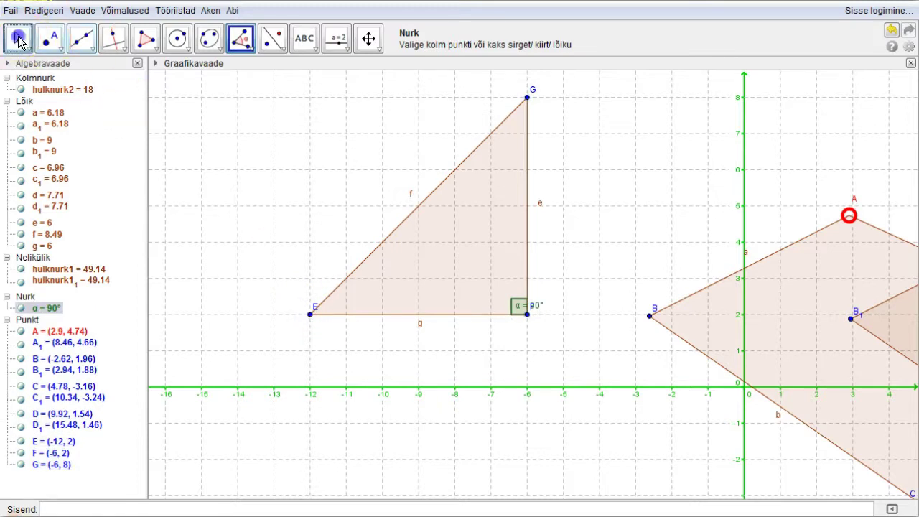
{"action": "left_click", "coordinate": [18, 38]}
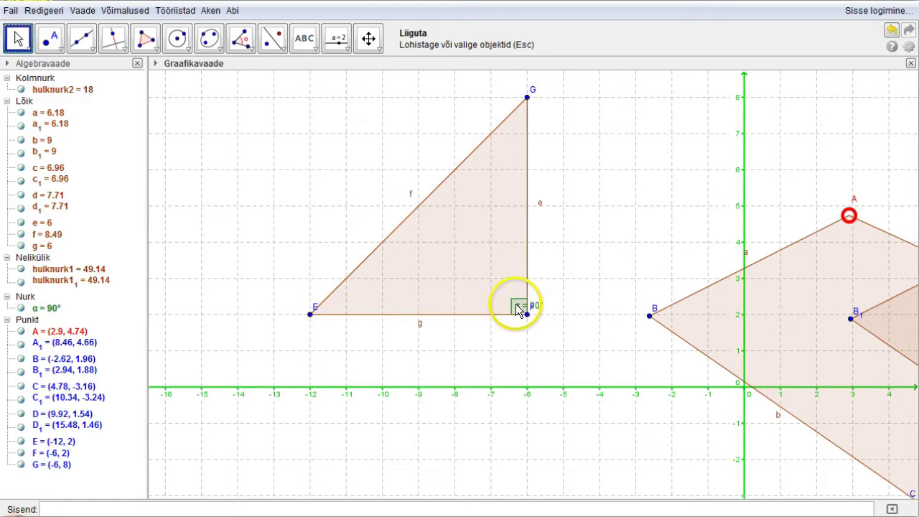
{"action": "left_click_drag", "start_coordinate": [516, 304], "coordinate": [549, 290]}
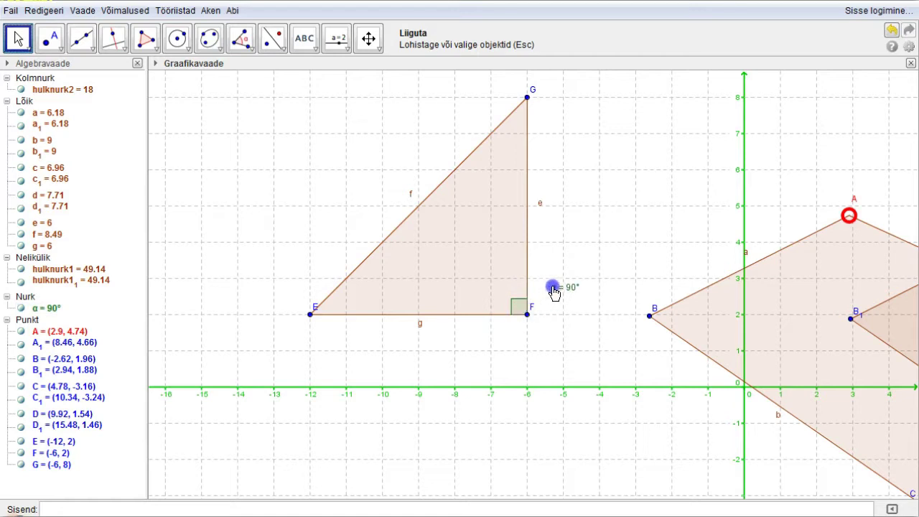
{"action": "left_click", "coordinate": [518, 310]}
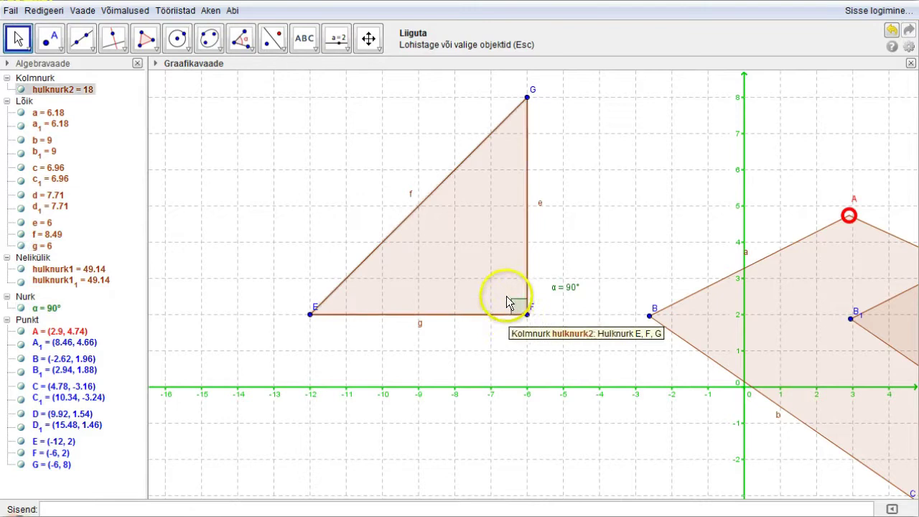
{"action": "left_click", "coordinate": [505, 348]}
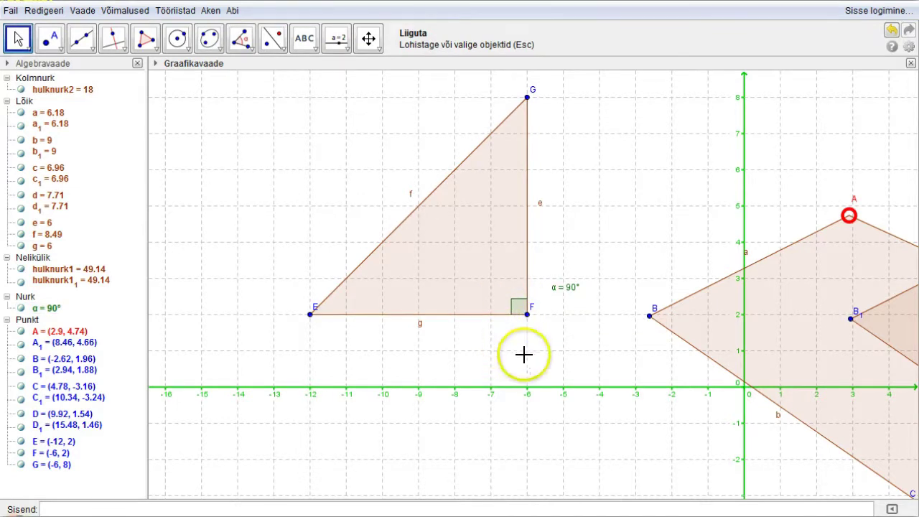
{"action": "left_click", "coordinate": [514, 307]}
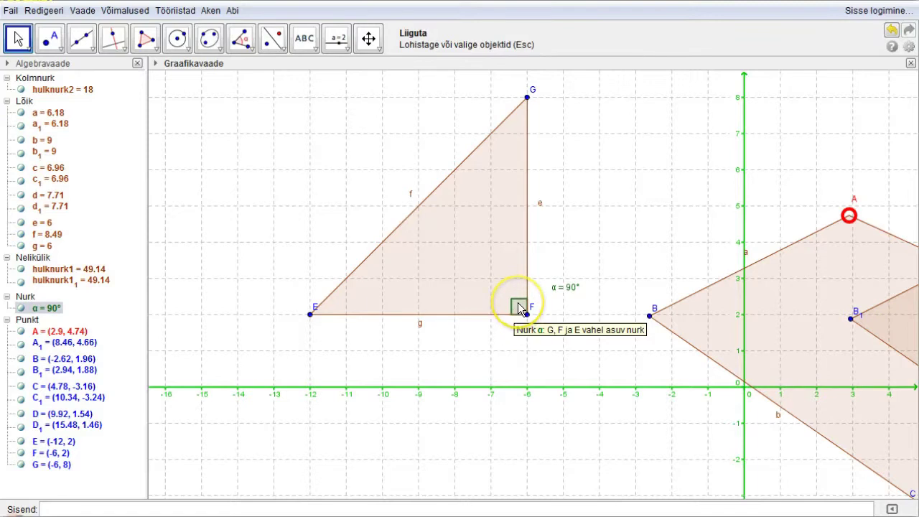
{"action": "left_click", "coordinate": [511, 308]}
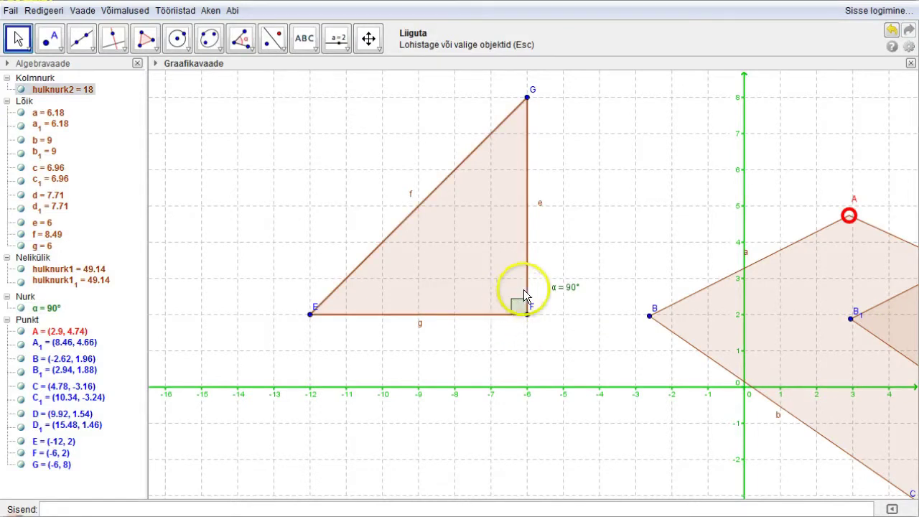
{"action": "left_click", "coordinate": [518, 306]}
{"action": "left_click", "coordinate": [507, 314]}
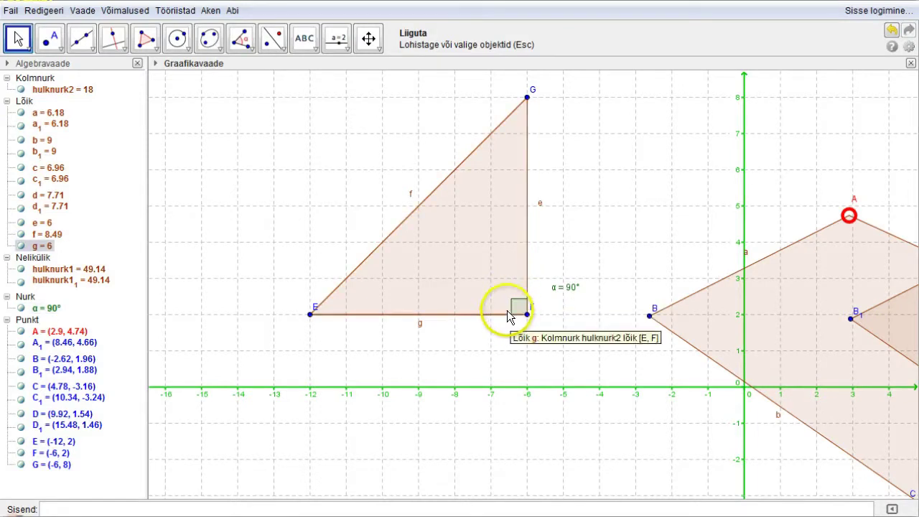
{"action": "key", "text": "Escape"}
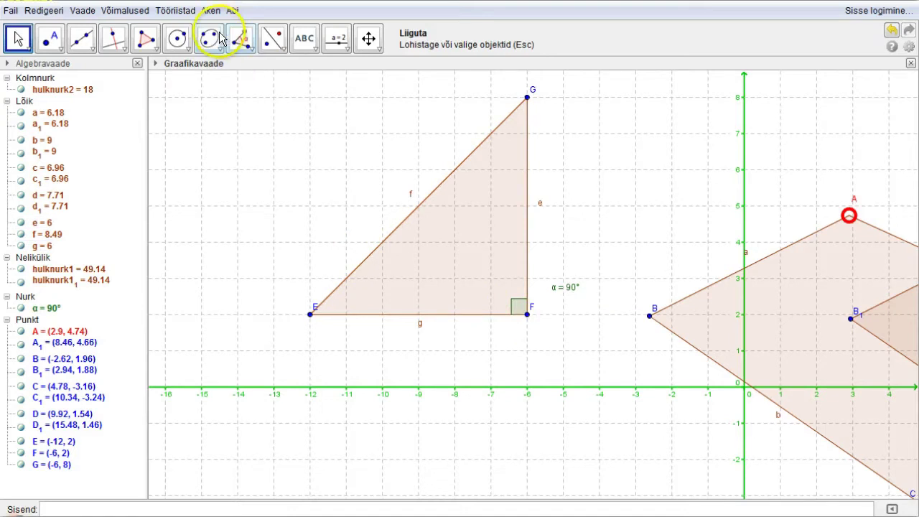
Open the preferences, move the dialog clear of the screen edge, and set the right-angle style to the dot in the advanced settings.
{"action": "left_click", "coordinate": [57, 11]}
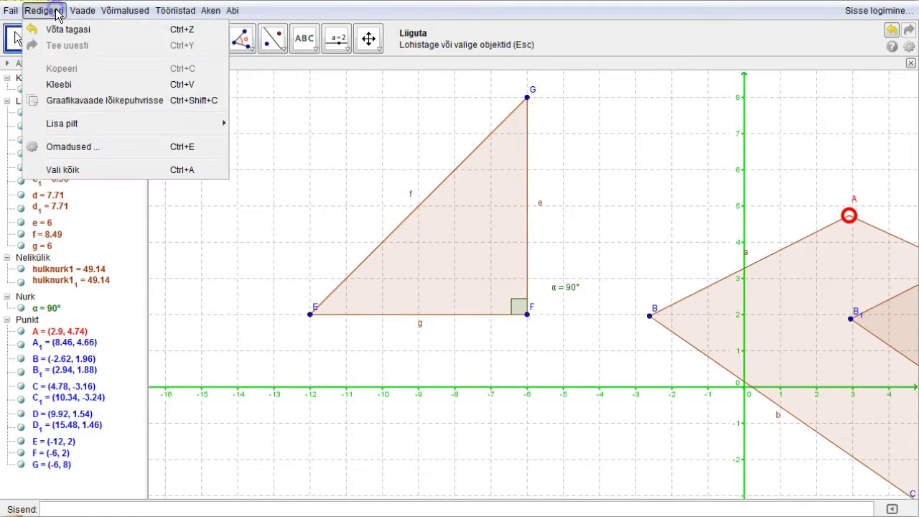
{"action": "left_click", "coordinate": [81, 11]}
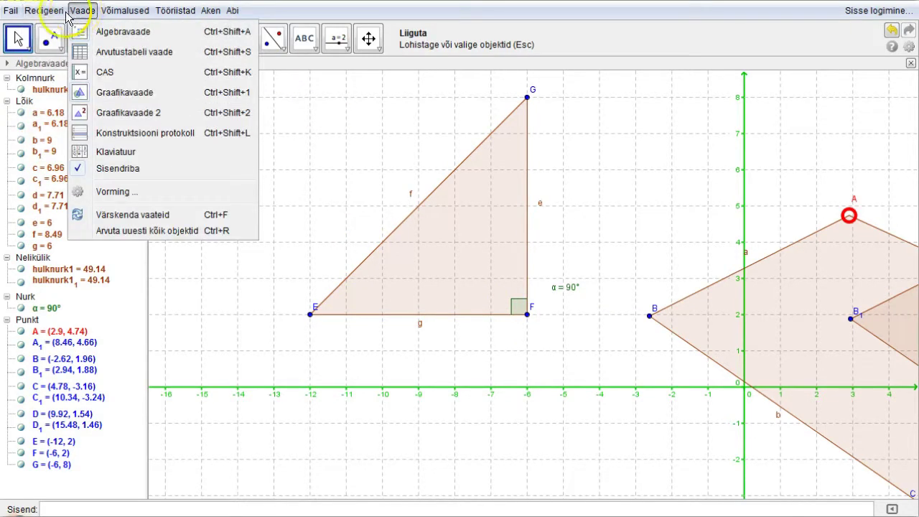
{"action": "left_click", "coordinate": [50, 12]}
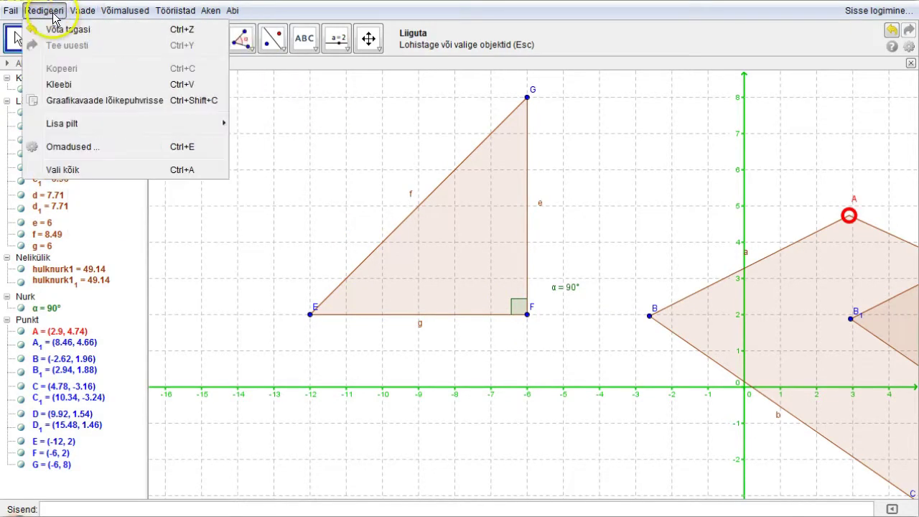
{"action": "left_click", "coordinate": [74, 147]}
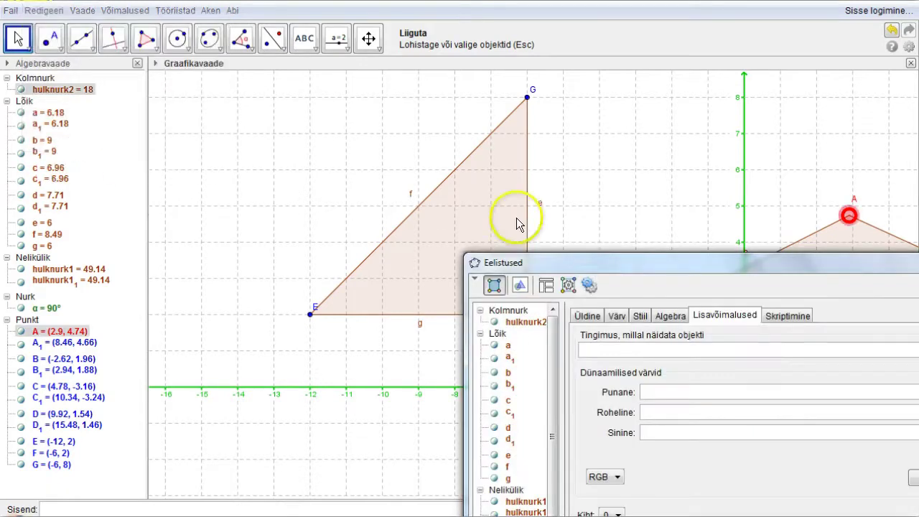
{"action": "left_click_drag", "start_coordinate": [617, 258], "coordinate": [210, 48]}
{"action": "left_click", "coordinate": [180, 73]}
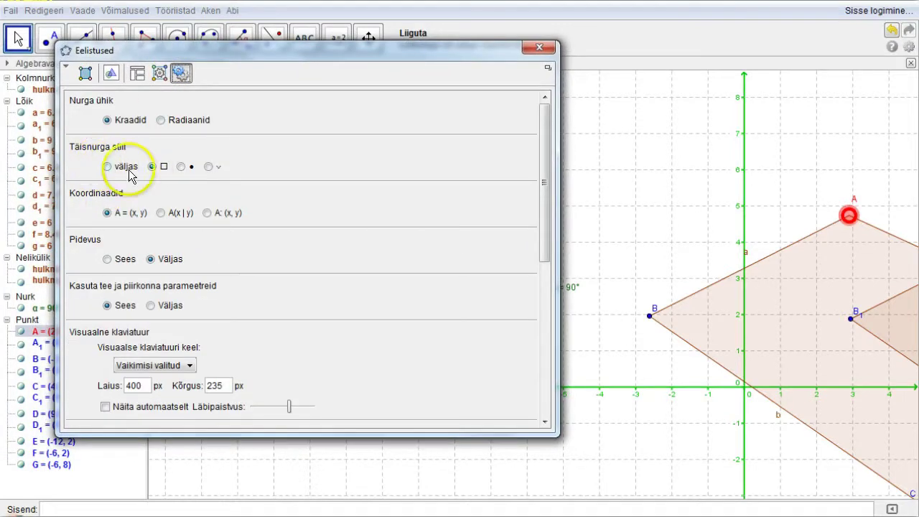
{"action": "left_click", "coordinate": [190, 167]}
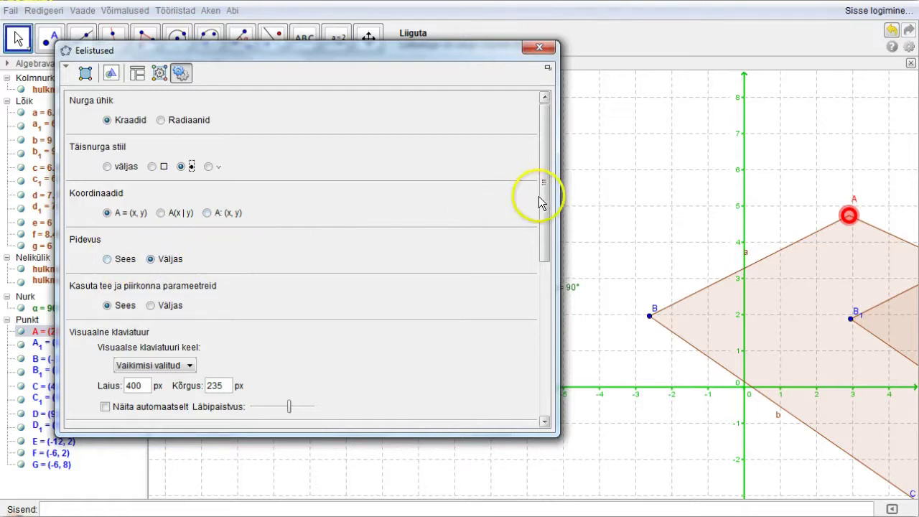
Set the menu font size to 18 pt, look through the remaining advanced settings, and close the preferences.
{"action": "left_click_drag", "start_coordinate": [549, 206], "coordinate": [549, 275]}
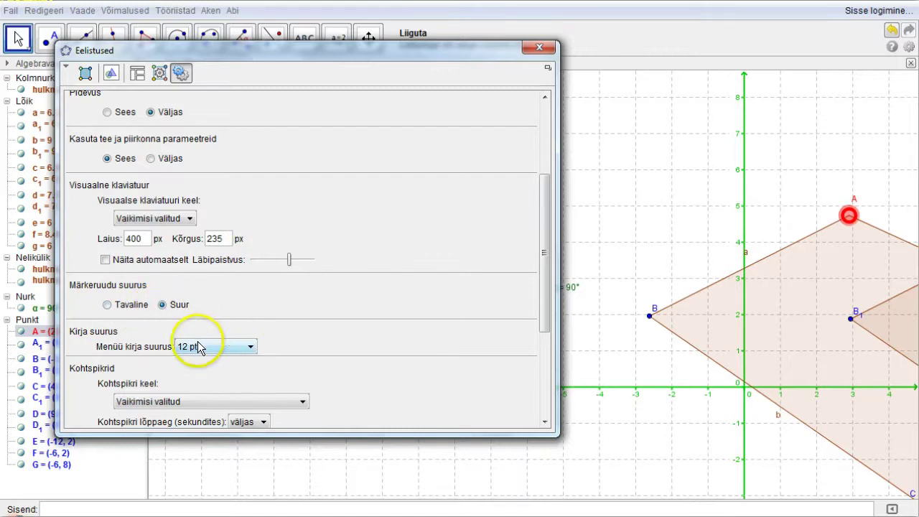
{"action": "left_click", "coordinate": [251, 348]}
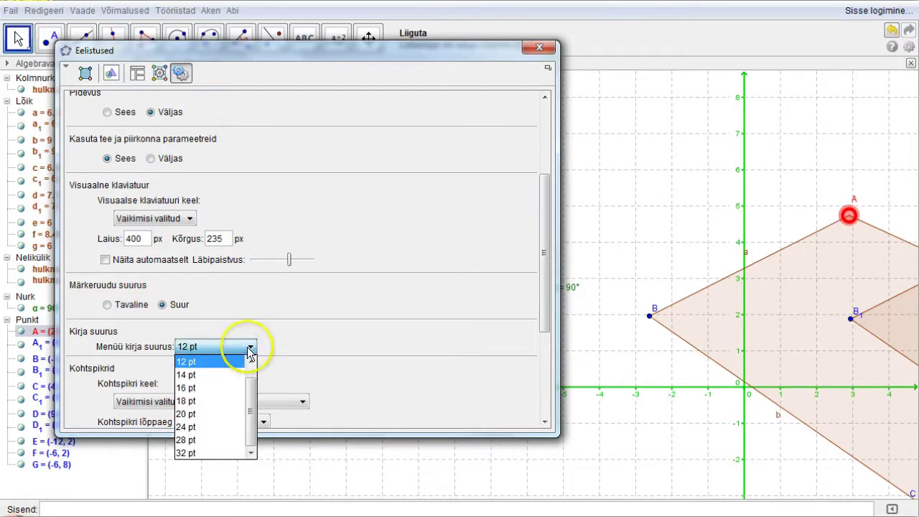
{"action": "left_click", "coordinate": [204, 400]}
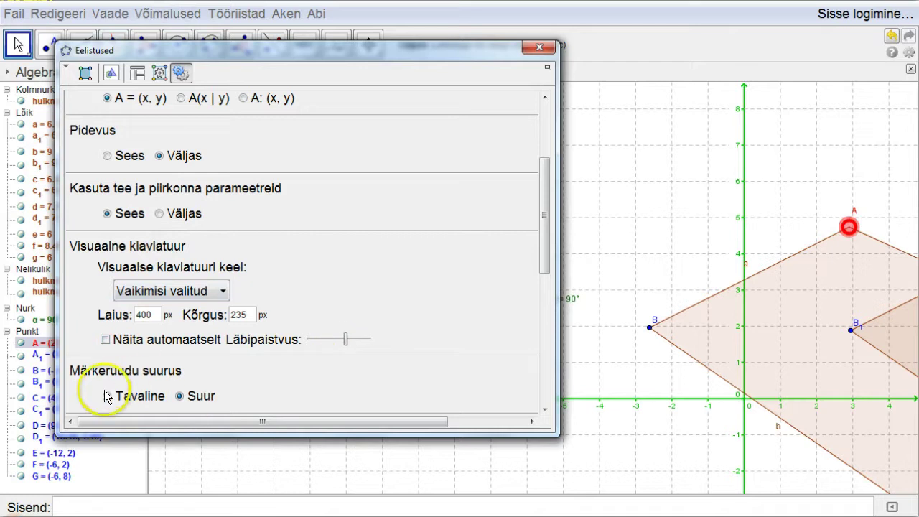
{"action": "left_click_drag", "start_coordinate": [543, 263], "coordinate": [576, 388]}
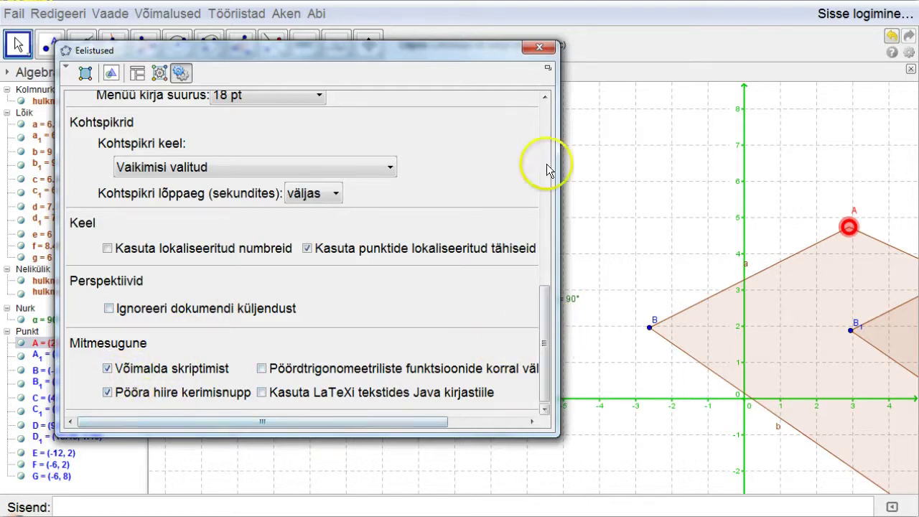
{"action": "left_click", "coordinate": [539, 47]}
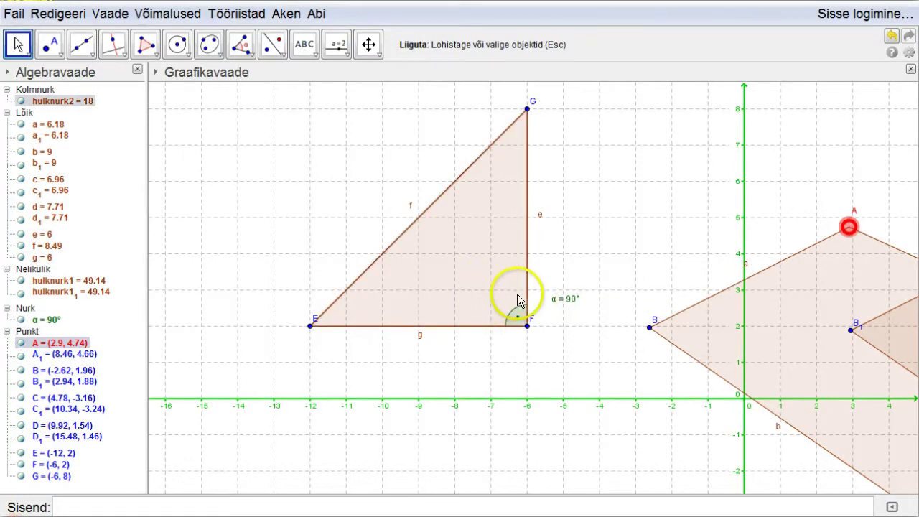
Reopen the advanced settings, review the right-angle style with the dot option selected, and close the preferences.
{"action": "left_click", "coordinate": [70, 16]}
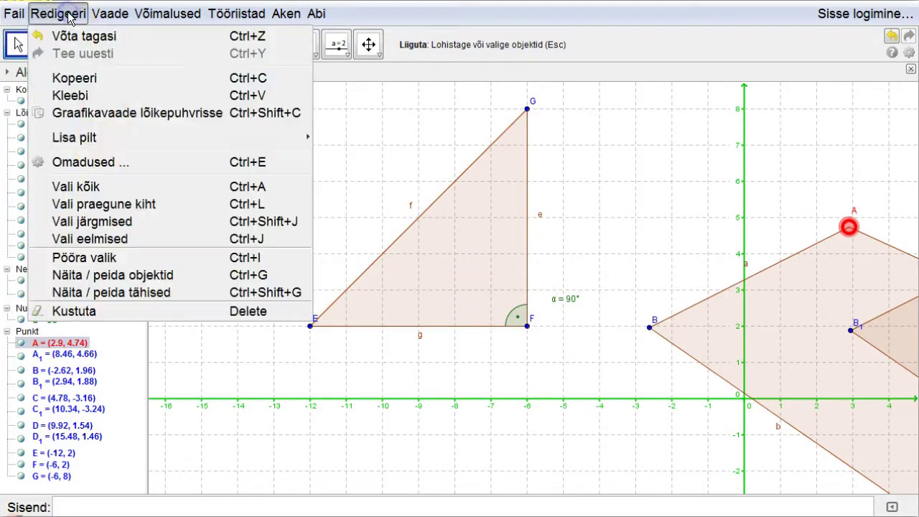
{"action": "left_click", "coordinate": [84, 165]}
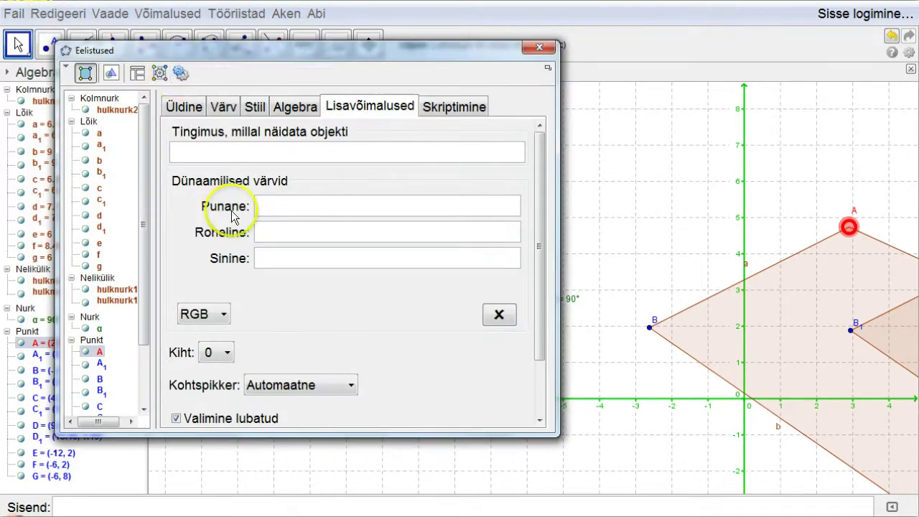
{"action": "left_click", "coordinate": [180, 72]}
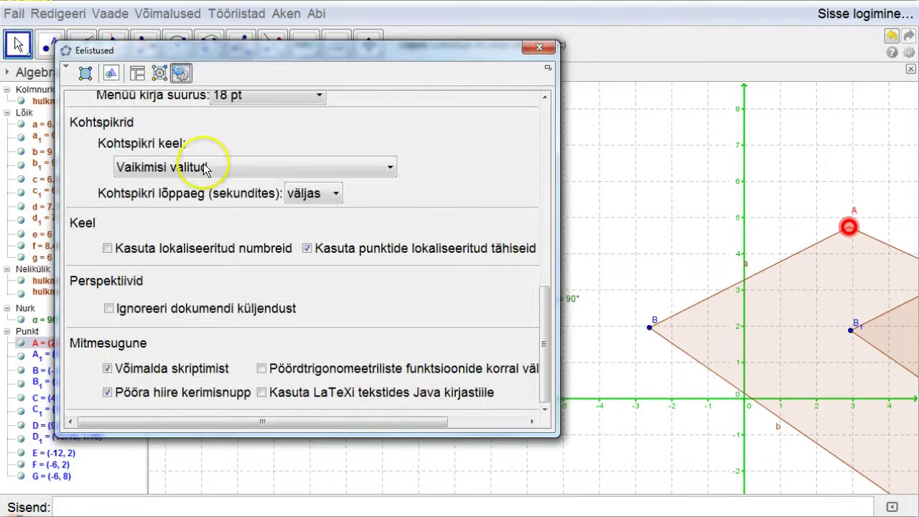
{"action": "scroll", "coordinate": [230, 206], "scroll_direction": "up", "scroll_amount": 5}
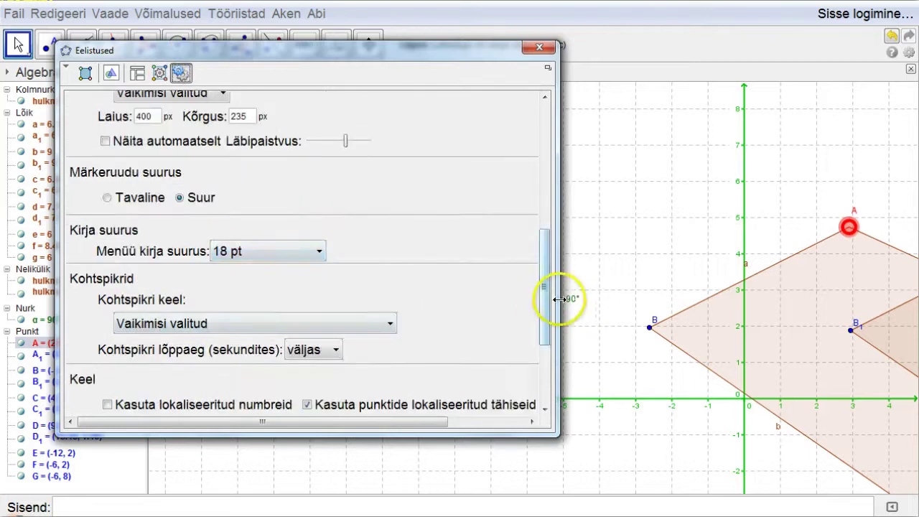
{"action": "left_click_drag", "start_coordinate": [546, 308], "coordinate": [547, 161]}
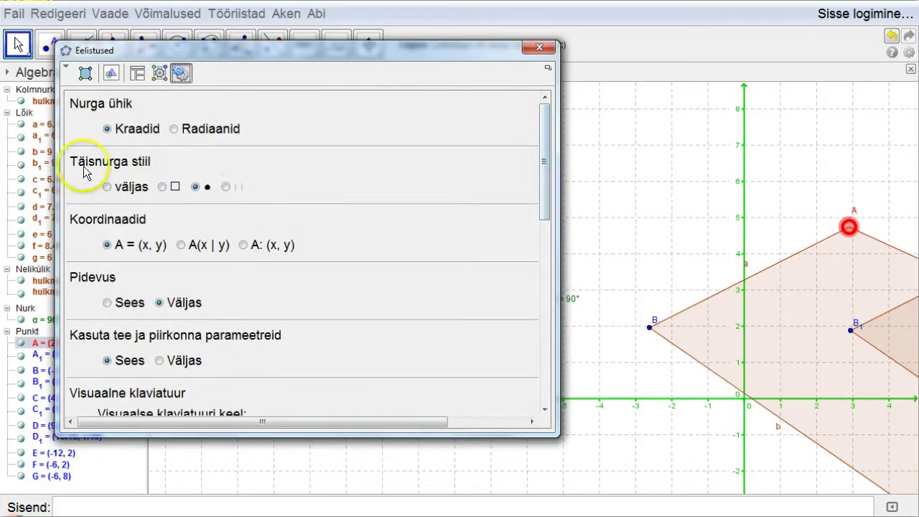
{"action": "left_click", "coordinate": [195, 188]}
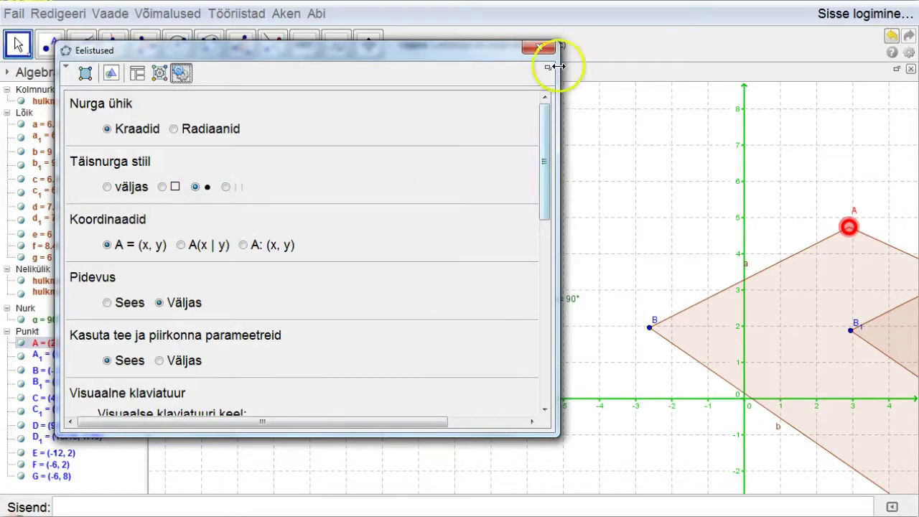
{"action": "left_click", "coordinate": [539, 48]}
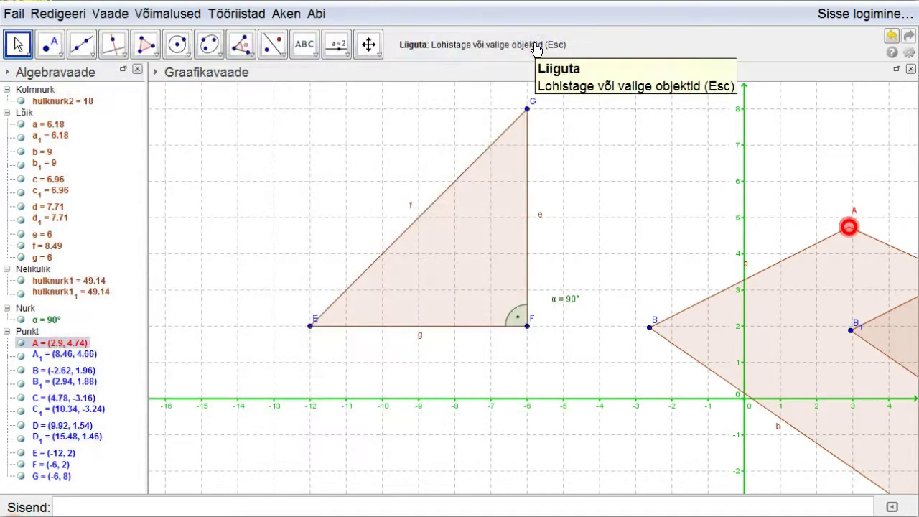
Examine the available line, segment and vector tools and the perpendicular, parallel, bisector and tangent tools.
{"action": "left_click", "coordinate": [91, 51]}
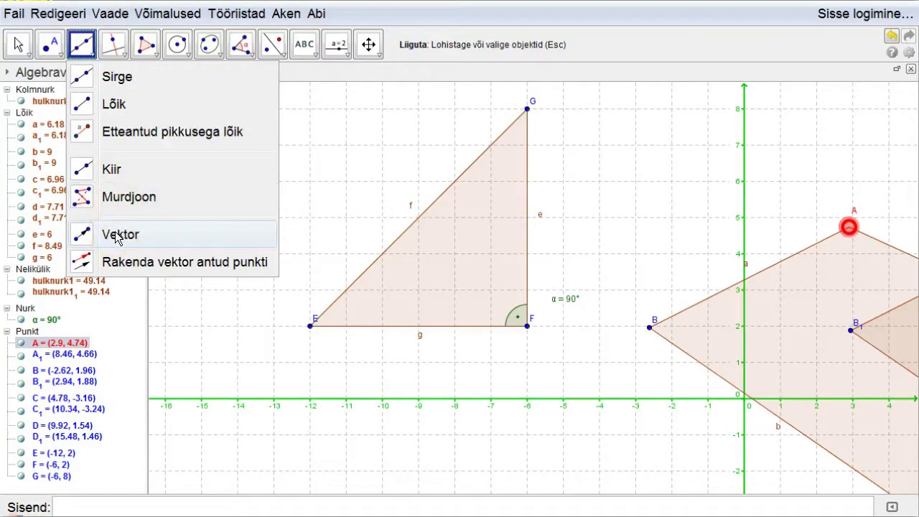
{"action": "left_click", "coordinate": [112, 265]}
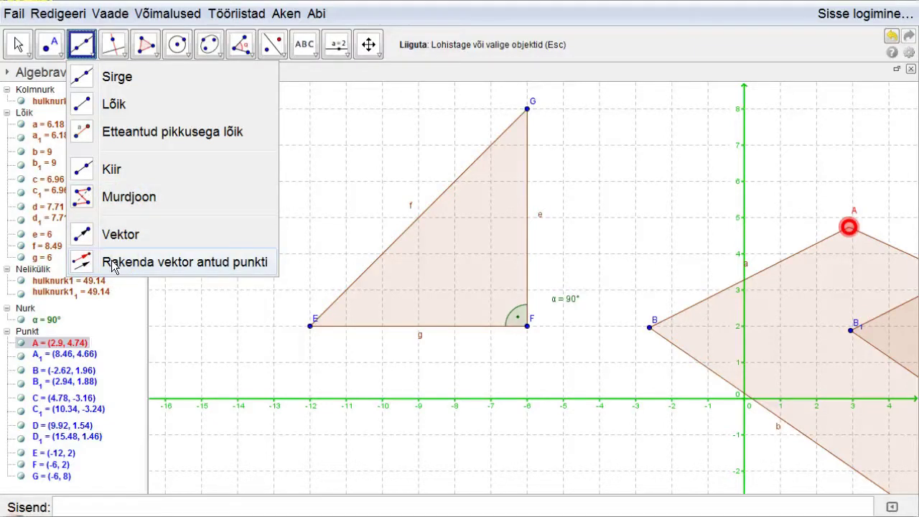
{"action": "left_click", "coordinate": [107, 267]}
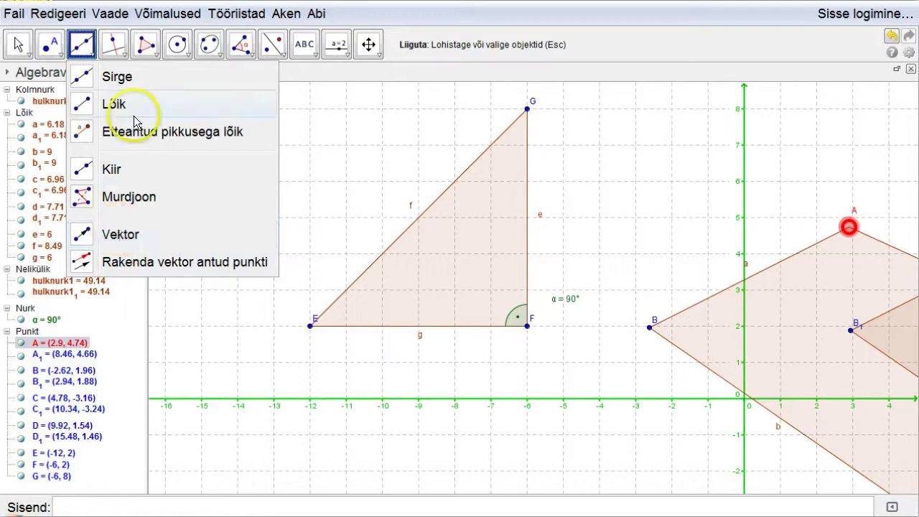
{"action": "left_click", "coordinate": [120, 52]}
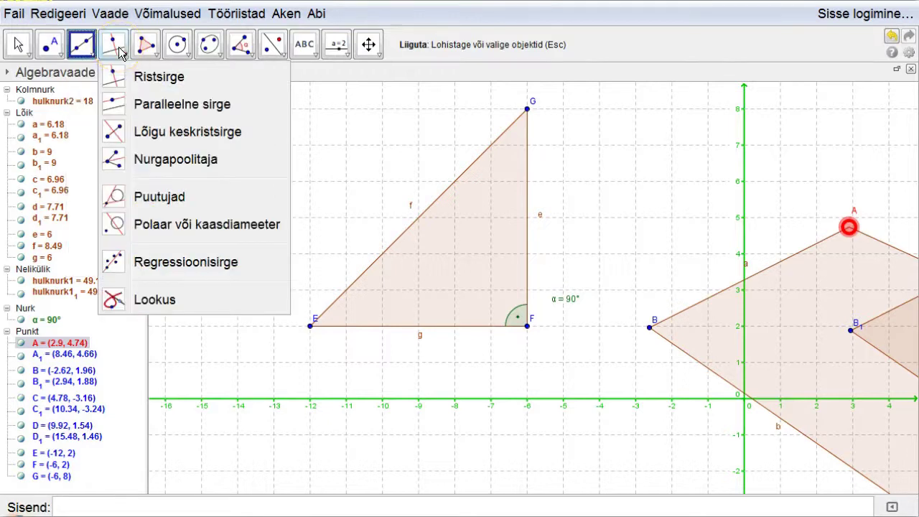
{"action": "left_click", "coordinate": [150, 109]}
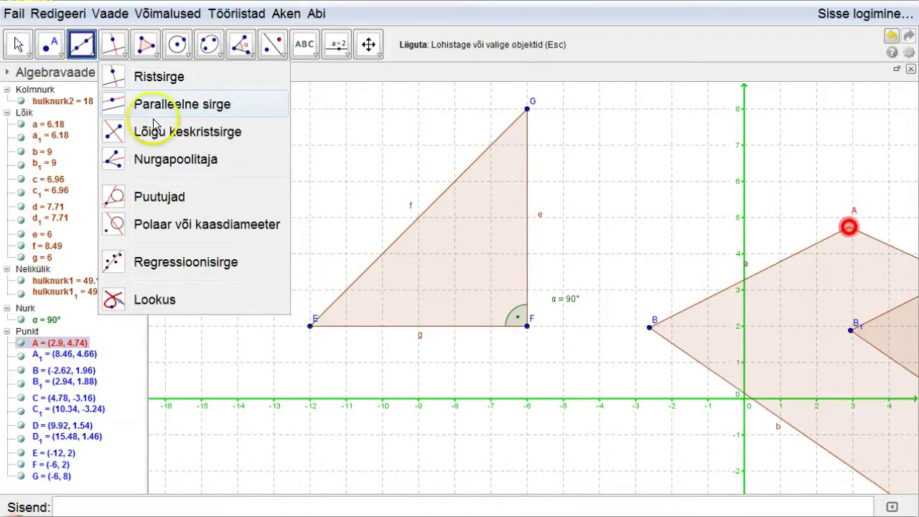
{"action": "left_click", "coordinate": [151, 163]}
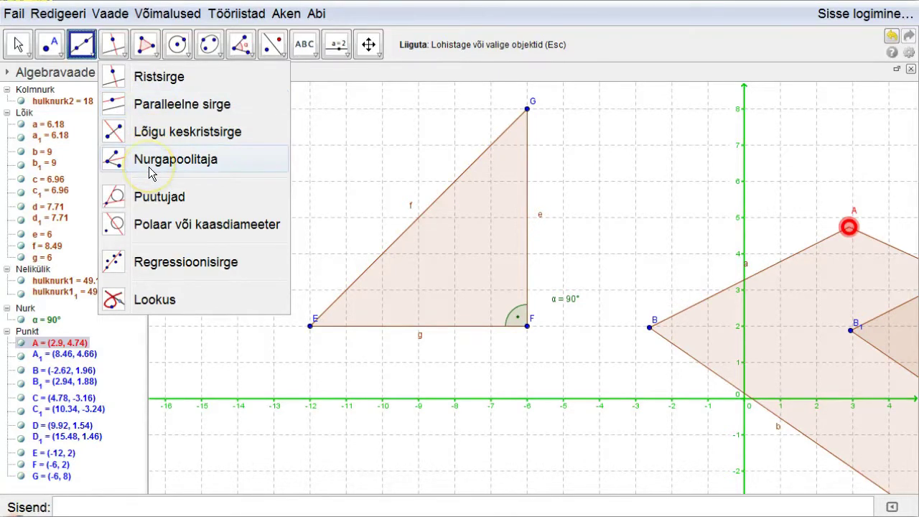
{"action": "left_click", "coordinate": [149, 199]}
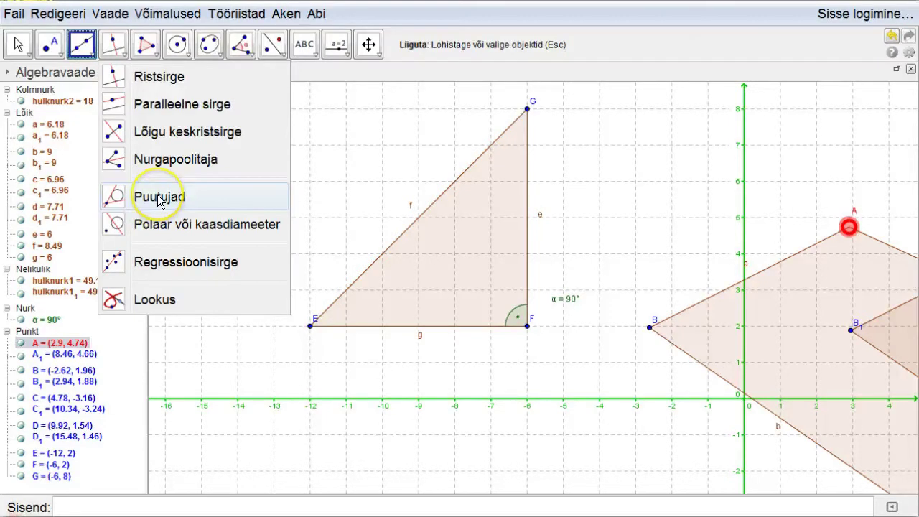
{"action": "left_click", "coordinate": [405, 71]}
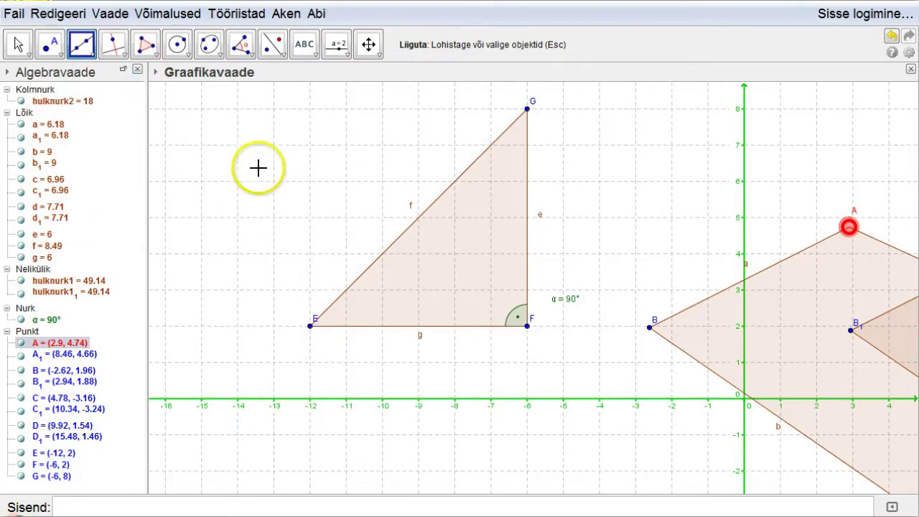
Start a new blank construction without saving the changes to the current one.
{"action": "left_click", "coordinate": [368, 45]}
{"action": "right_click", "coordinate": [274, 154]}
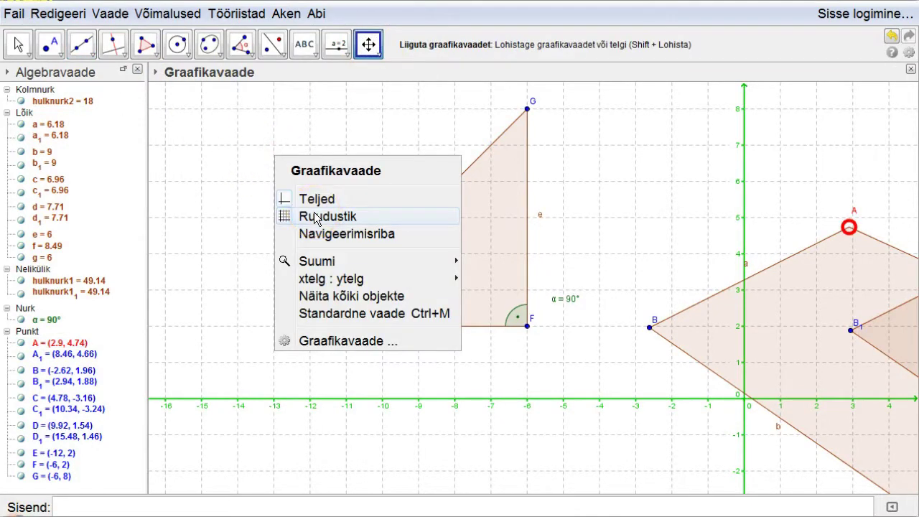
{"action": "left_click", "coordinate": [14, 13]}
{"action": "left_click", "coordinate": [37, 54]}
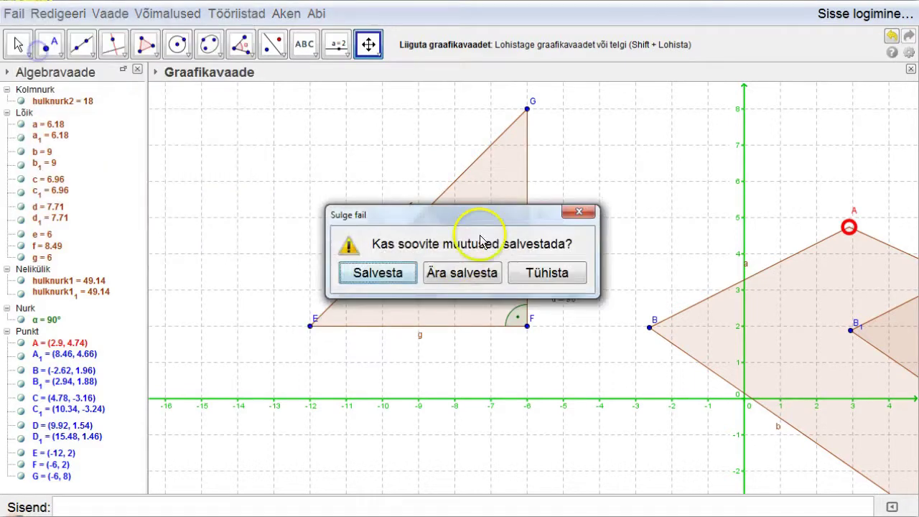
{"action": "left_click", "coordinate": [449, 267]}
Hide the coordinate axes in the blank graphics view.
{"action": "left_click", "coordinate": [369, 44]}
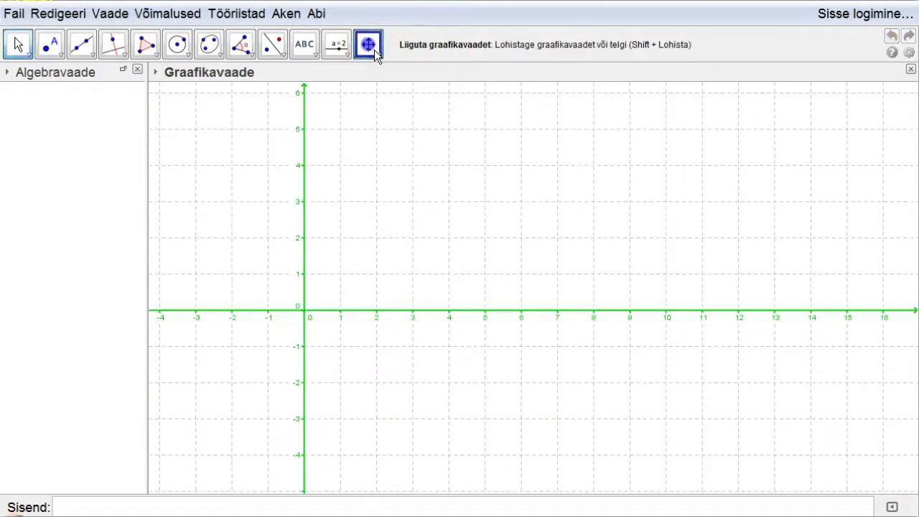
{"action": "right_click", "coordinate": [411, 150]}
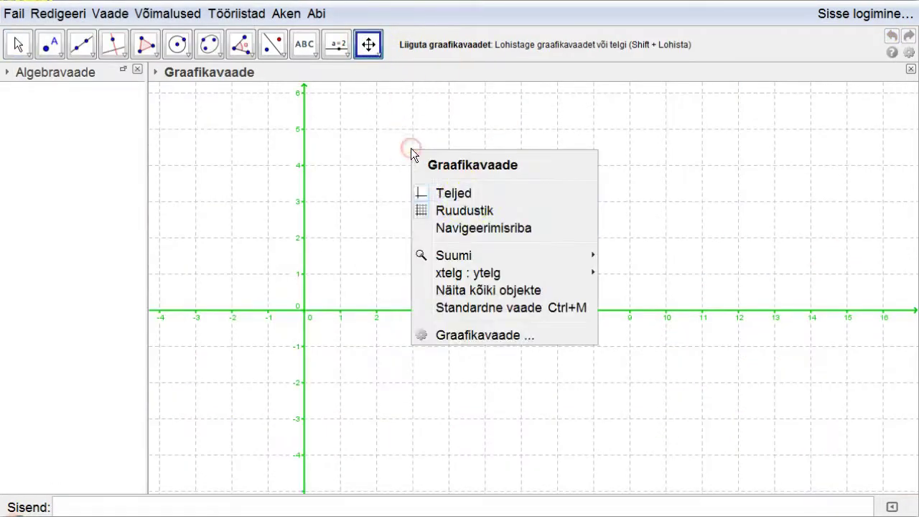
{"action": "left_click", "coordinate": [451, 192]}
Draw a circle with its centre at (2, 1) through a point at about (4.06, -1.16).
{"action": "left_click", "coordinate": [177, 43]}
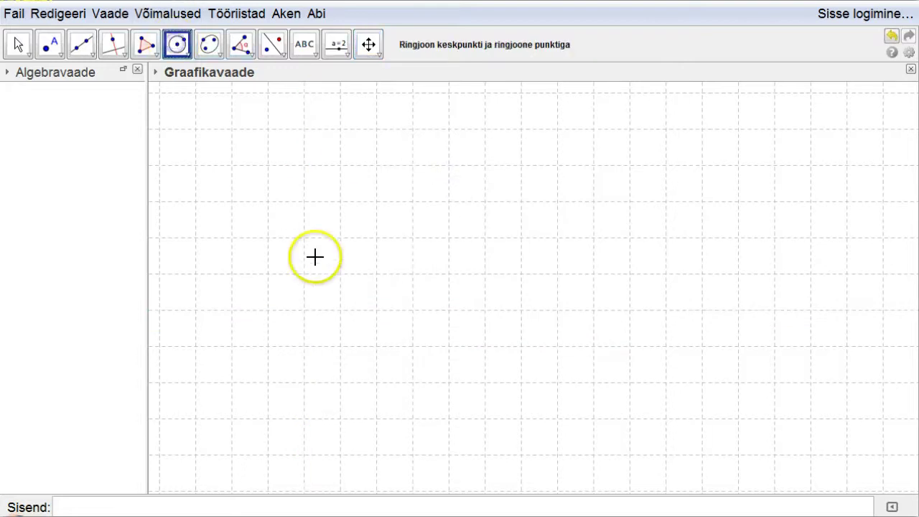
{"action": "left_click", "coordinate": [376, 271]}
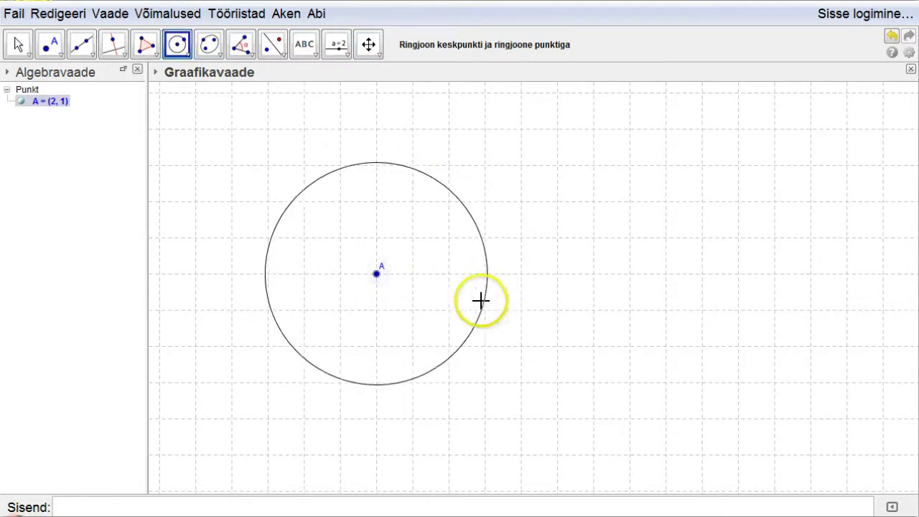
{"action": "left_click", "coordinate": [451, 349]}
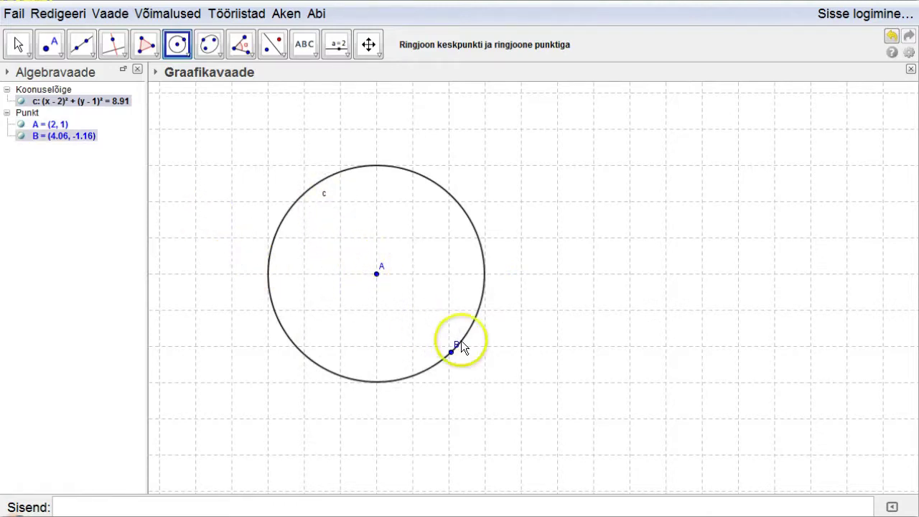
Set the font size of the construction to 18 pt.
{"action": "left_click", "coordinate": [171, 16]}
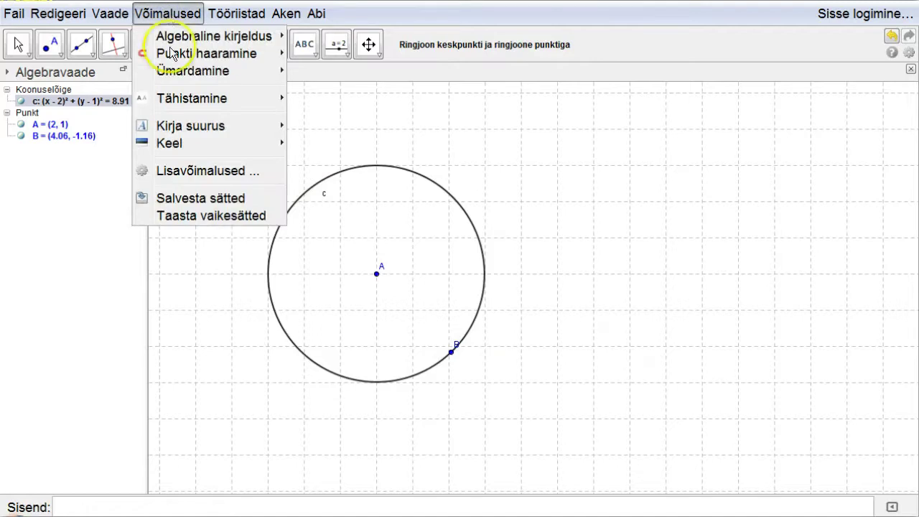
{"action": "mouse_move", "coordinate": [192, 128]}
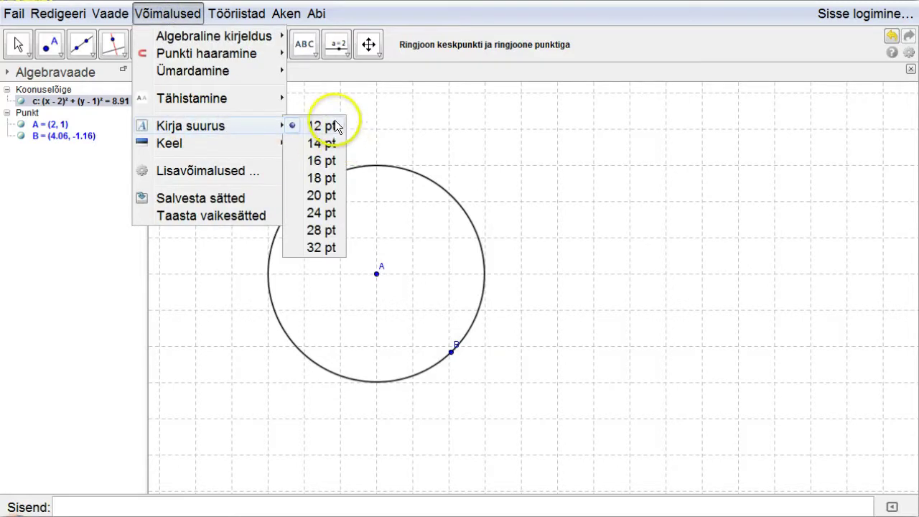
{"action": "left_click", "coordinate": [311, 178]}
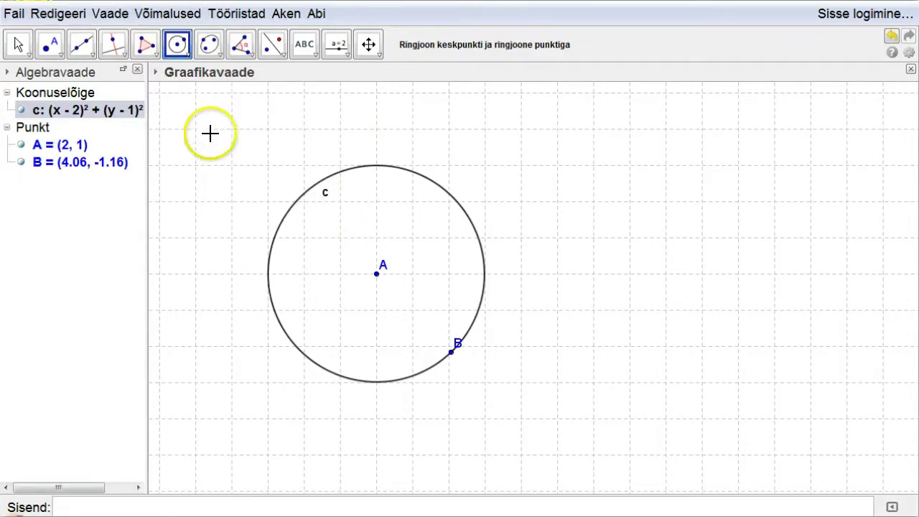
Move point B's label outside the circle and hide the circle's label c.
{"action": "left_click", "coordinate": [18, 45]}
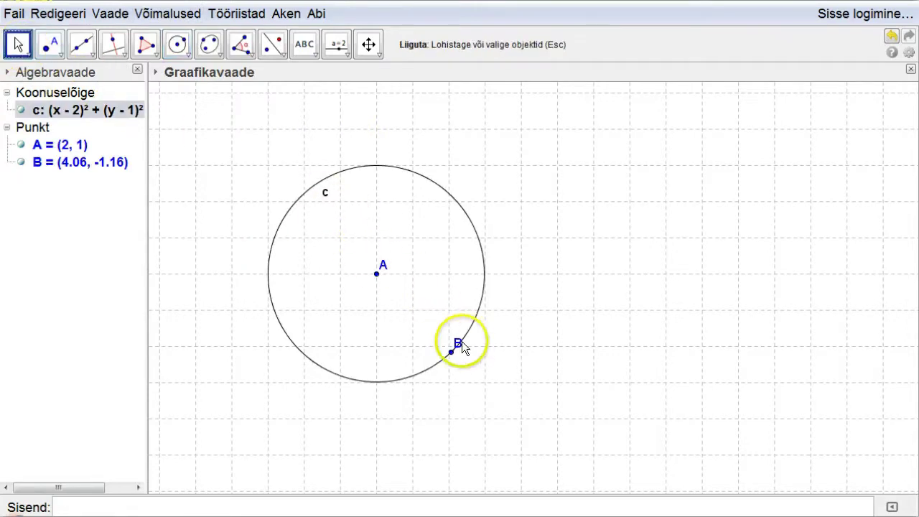
{"action": "left_click", "coordinate": [458, 342]}
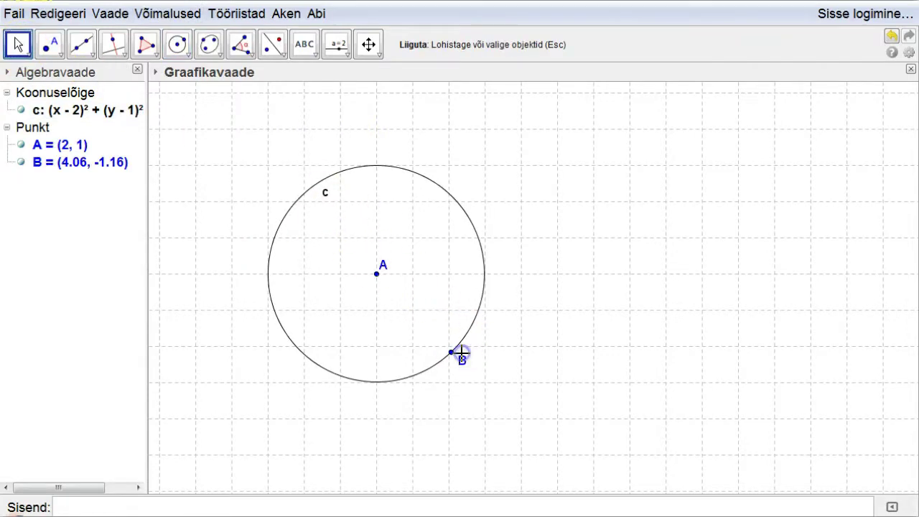
{"action": "left_click", "coordinate": [331, 201]}
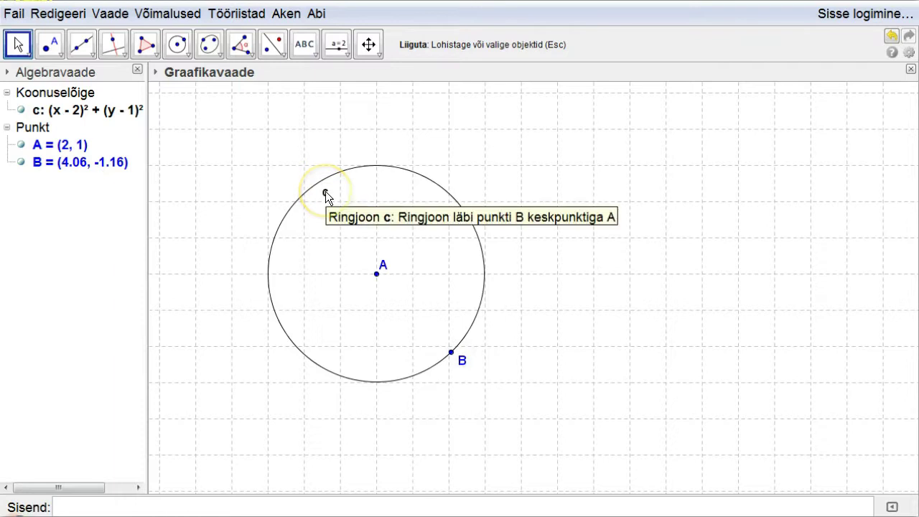
{"action": "left_click", "coordinate": [325, 192]}
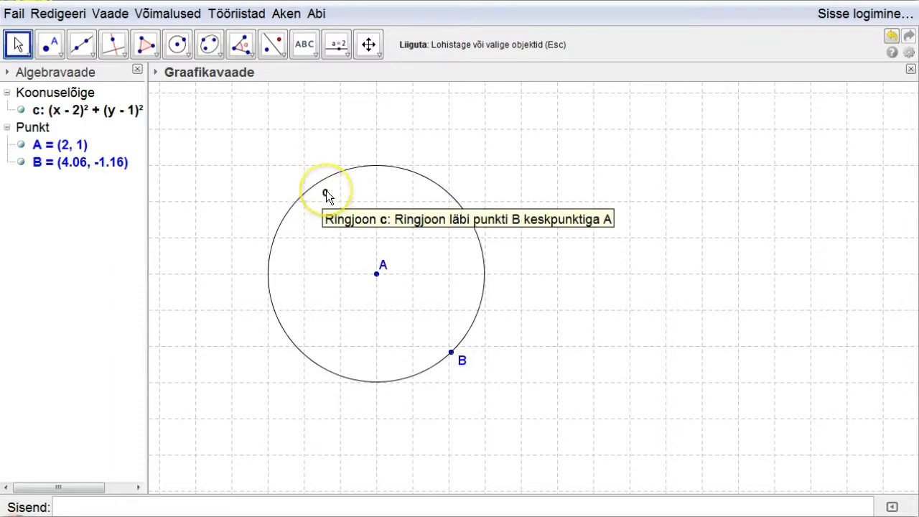
{"action": "left_click", "coordinate": [326, 191]}
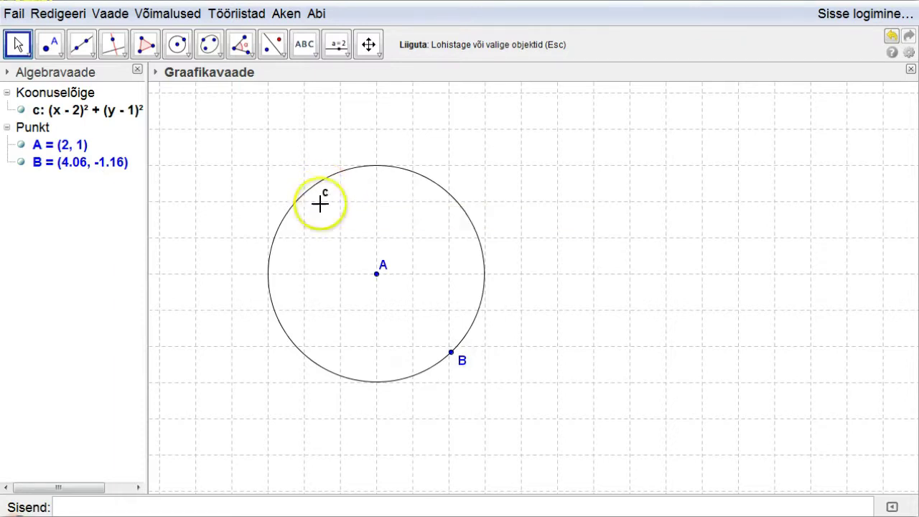
{"action": "right_click", "coordinate": [325, 192]}
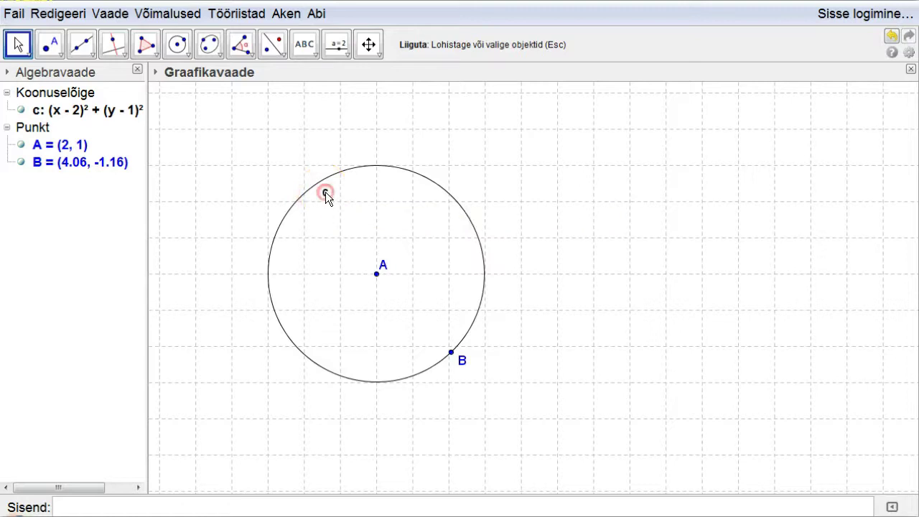
{"action": "left_click", "coordinate": [363, 282]}
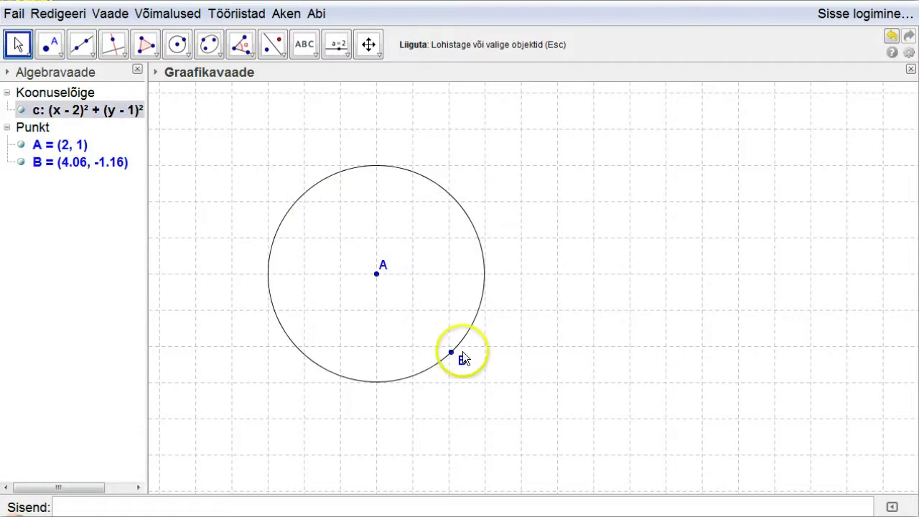
Increase the circle's line thickness to about the middle of the available range.
{"action": "right_click", "coordinate": [315, 183]}
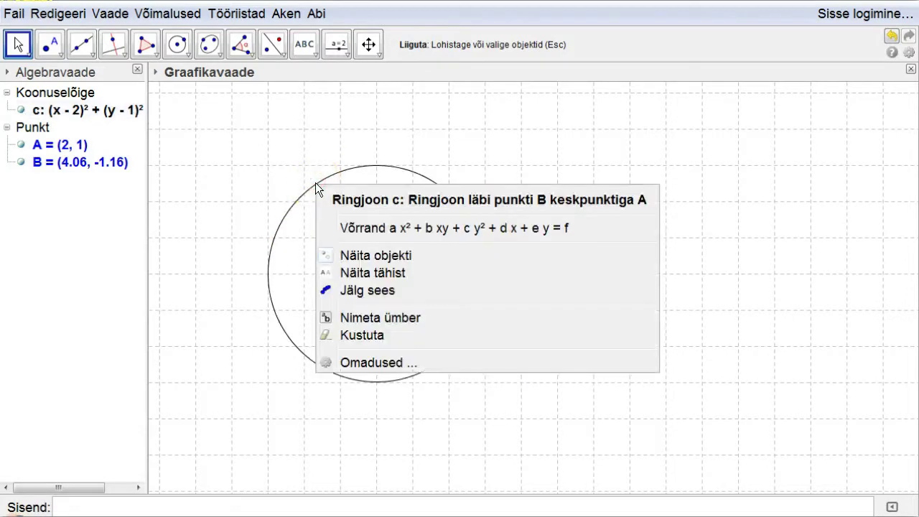
{"action": "left_click", "coordinate": [376, 365]}
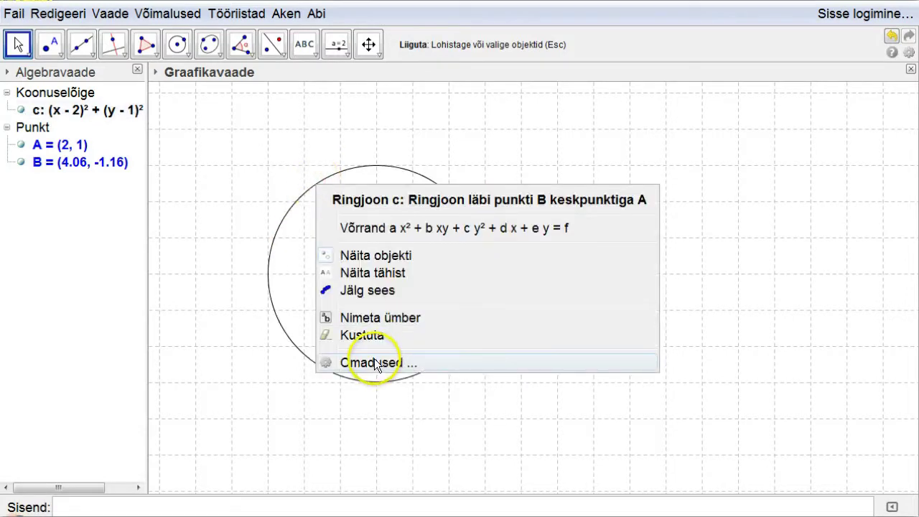
{"action": "left_click", "coordinate": [376, 363]}
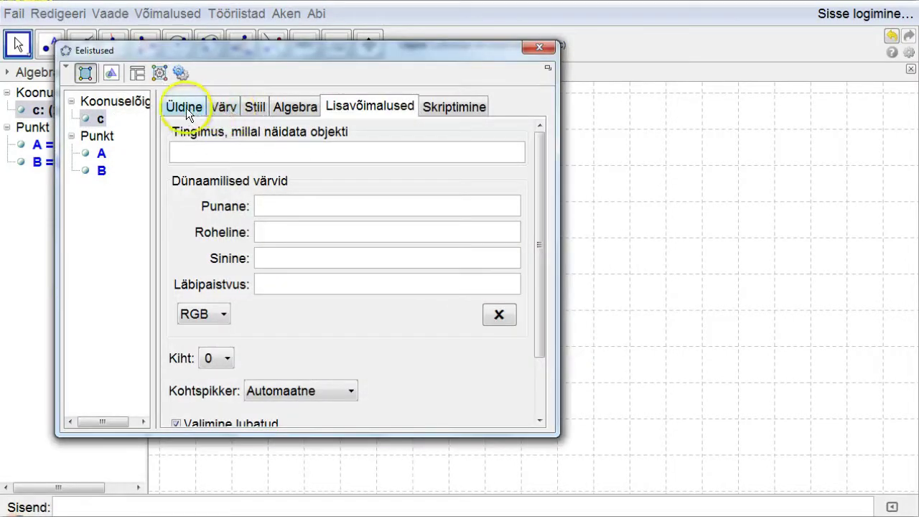
{"action": "left_click", "coordinate": [254, 104]}
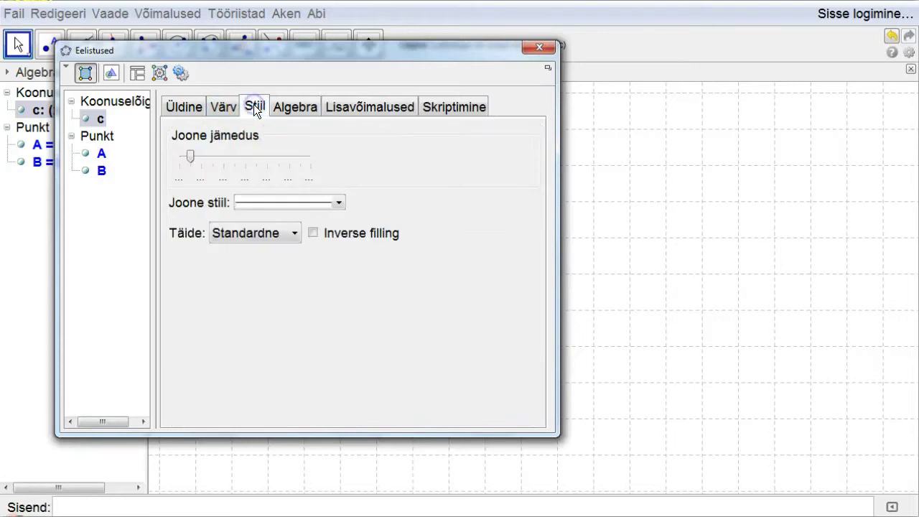
{"action": "left_click", "coordinate": [245, 158]}
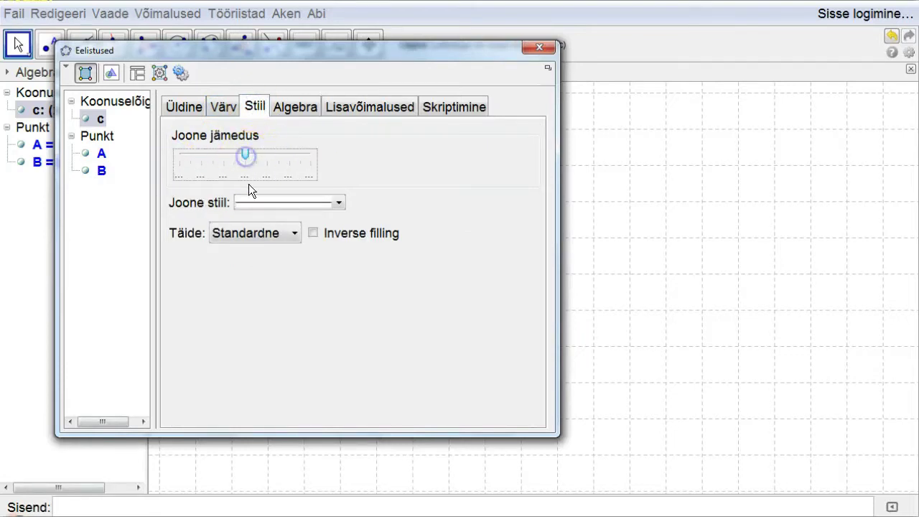
{"action": "left_click", "coordinate": [245, 175]}
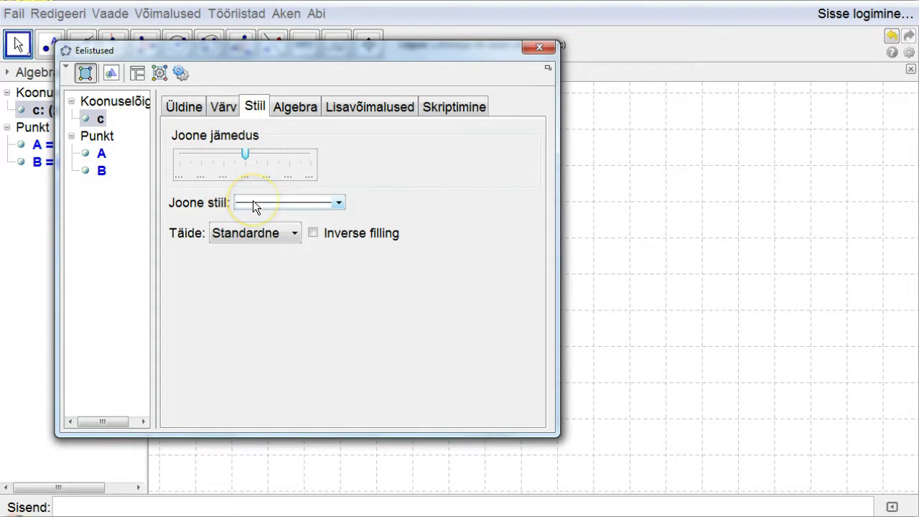
Colour the circle red with #FF0033 (255, 0, 51) and close its properties.
{"action": "left_click", "coordinate": [227, 105]}
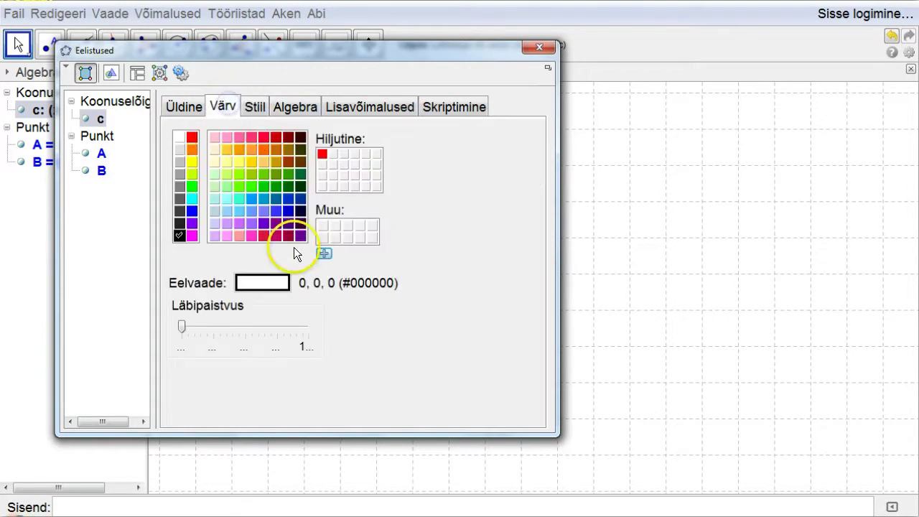
{"action": "left_click", "coordinate": [264, 136]}
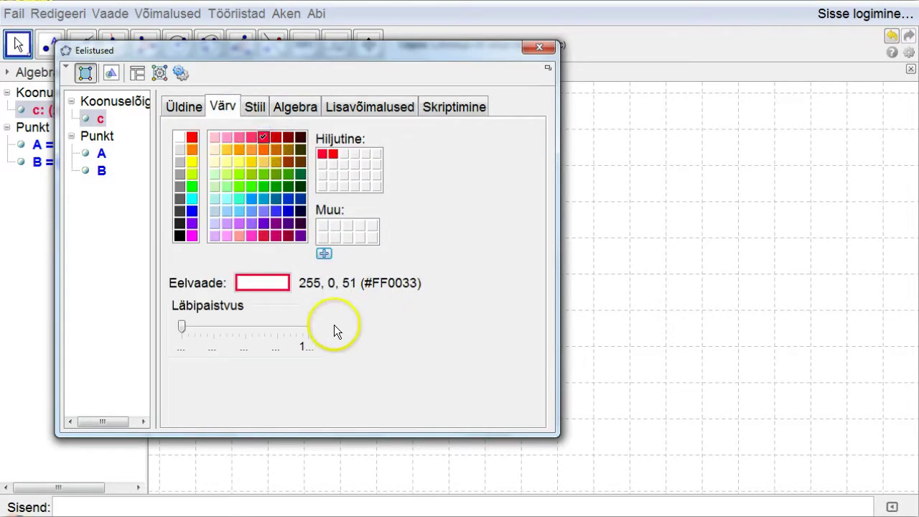
{"action": "left_click", "coordinate": [538, 48]}
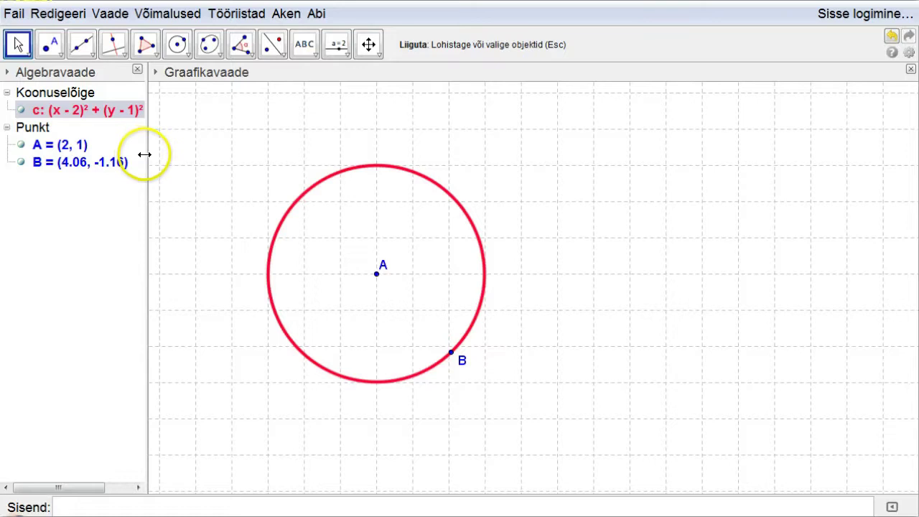
Widen the algebra view until the circle's whole equation fits, and deselect the circle.
{"action": "left_click_drag", "start_coordinate": [144, 155], "coordinate": [232, 172]}
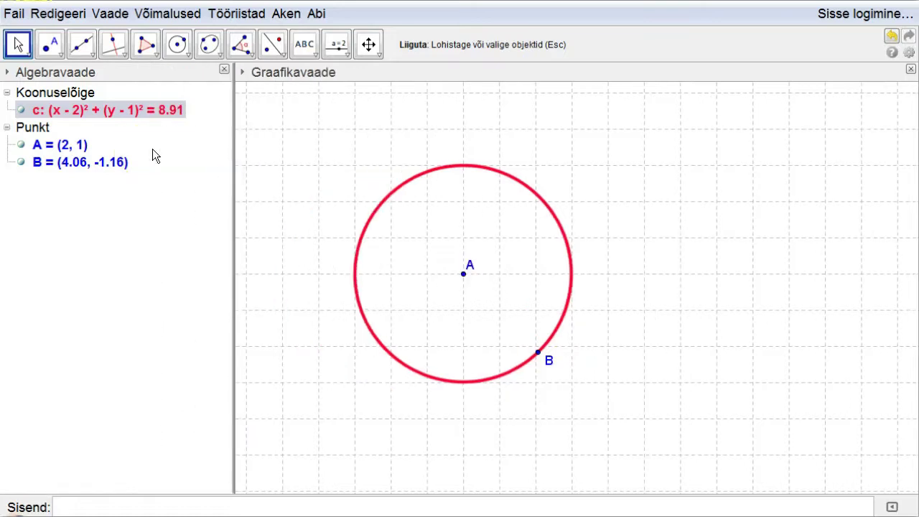
{"action": "left_click", "coordinate": [102, 245]}
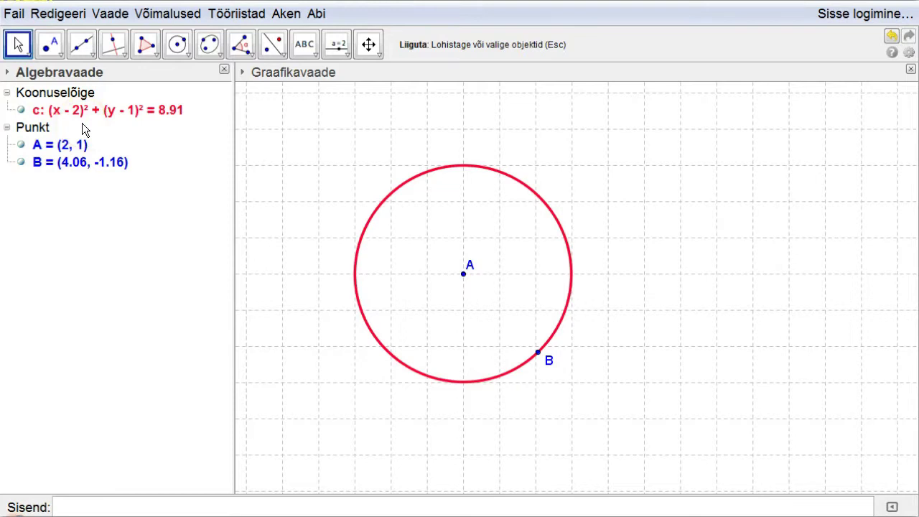
{"action": "left_click", "coordinate": [436, 273]}
{"action": "key", "text": "Escape"}
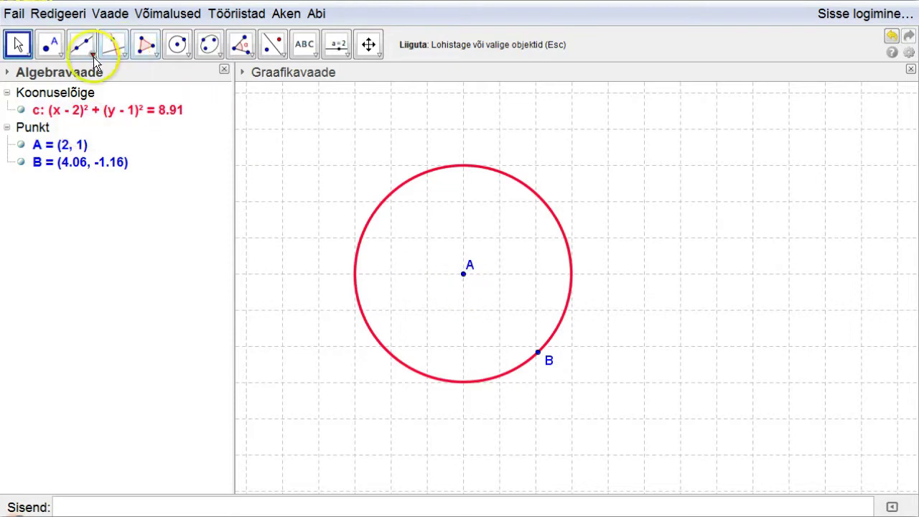
Place a point on the circle at about (4.72, 2.23) and construct the tangent to the circle through it.
{"action": "left_click", "coordinate": [50, 54]}
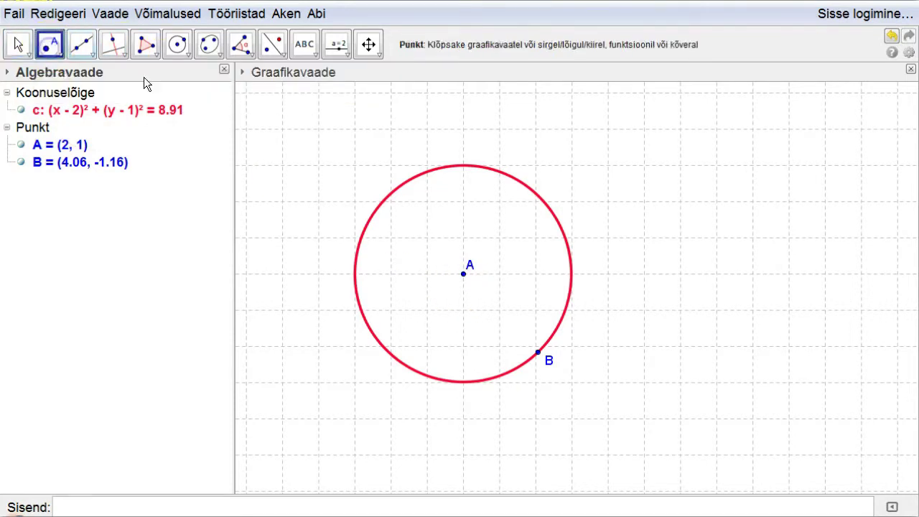
{"action": "left_click", "coordinate": [562, 229]}
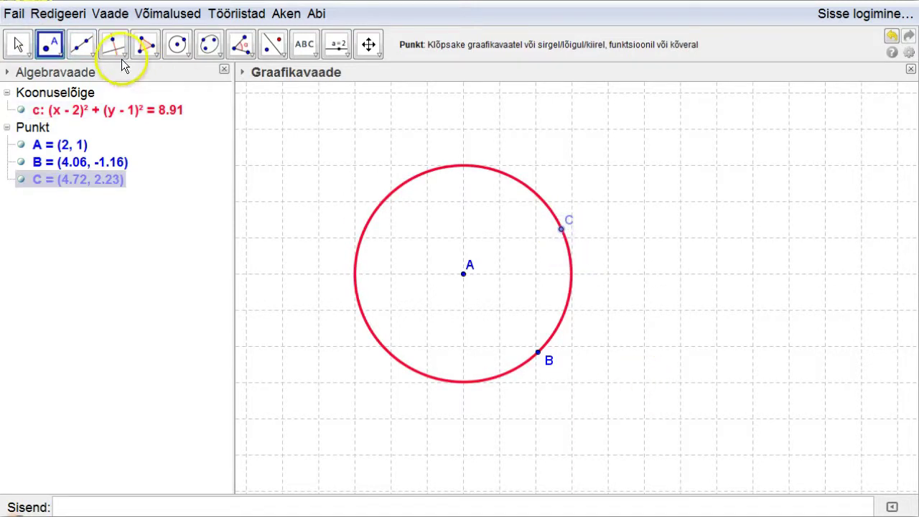
{"action": "left_click", "coordinate": [93, 56]}
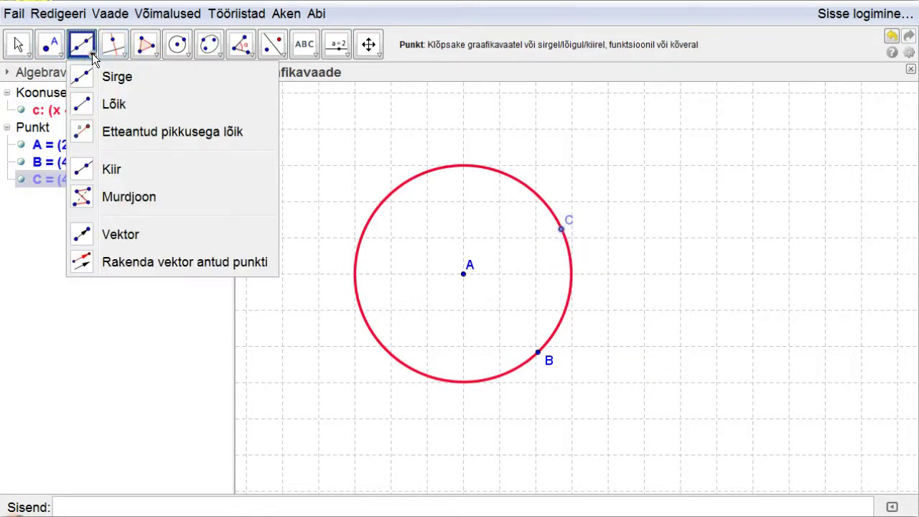
{"action": "left_click", "coordinate": [107, 54]}
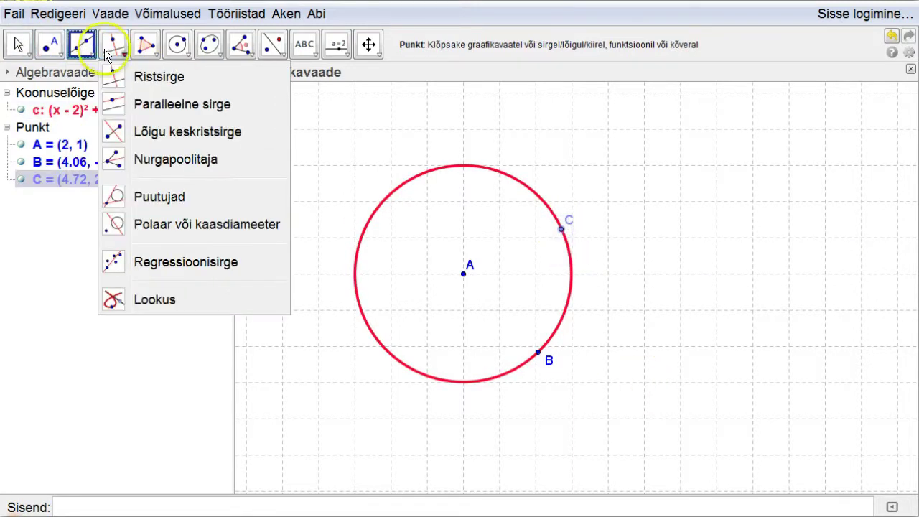
{"action": "left_click", "coordinate": [115, 196]}
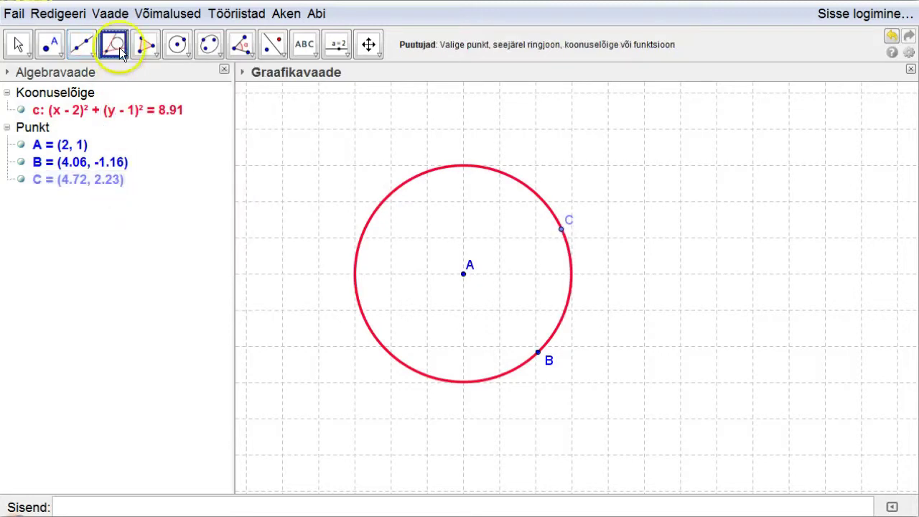
{"action": "left_click", "coordinate": [561, 227]}
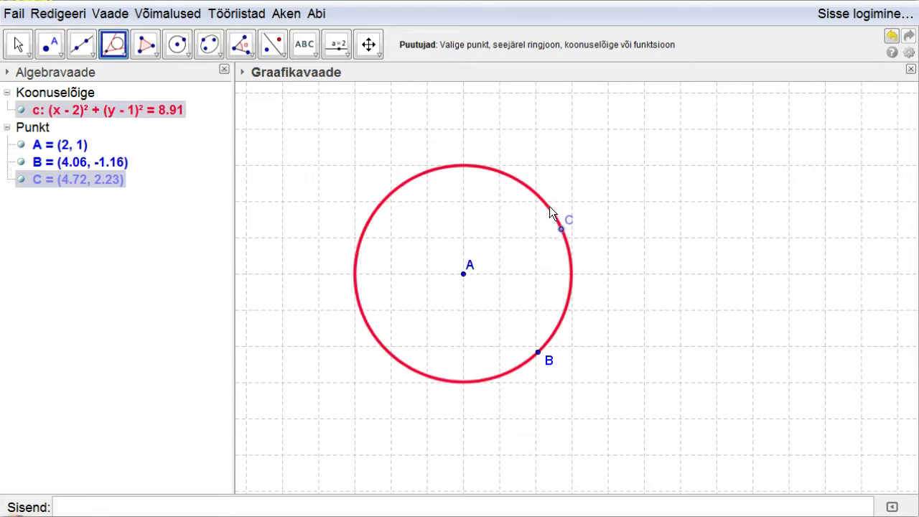
{"action": "left_click", "coordinate": [549, 207]}
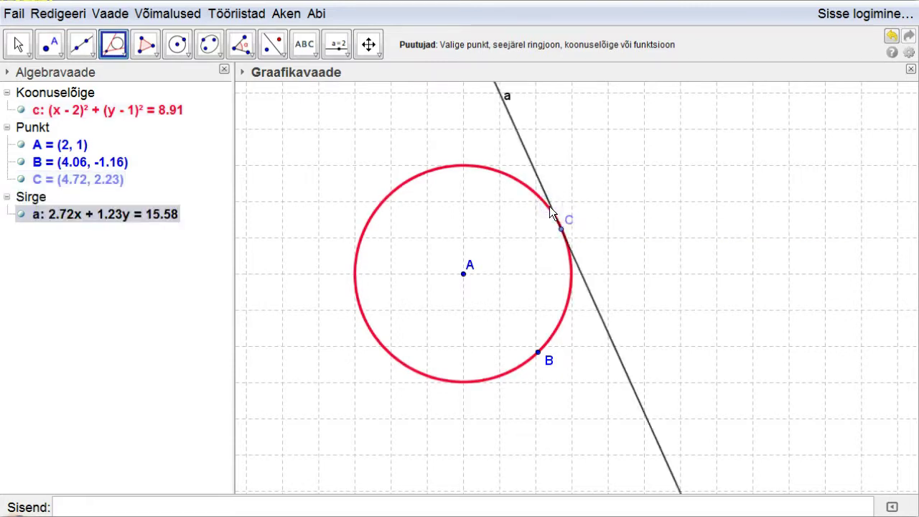
{"action": "left_click", "coordinate": [561, 229]}
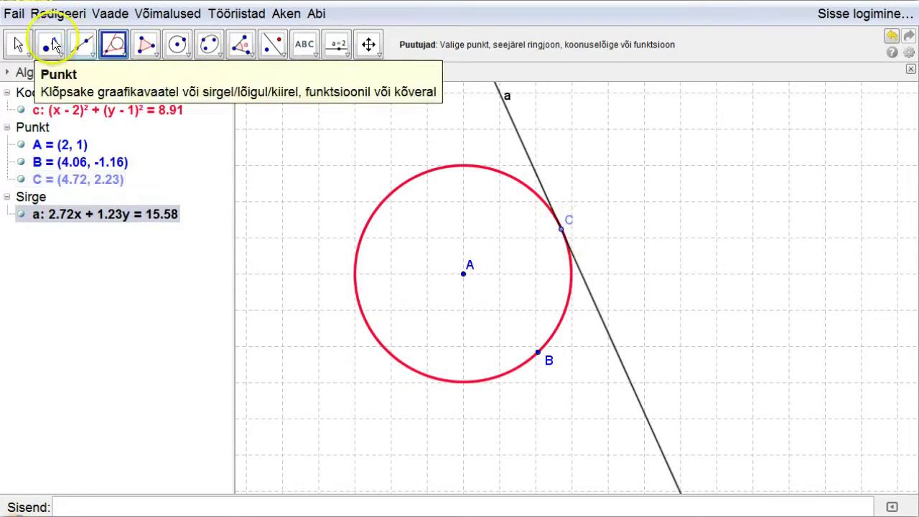
Move tangent point C along the circle to about (-0.38, 2.8).
{"action": "left_click", "coordinate": [18, 45]}
{"action": "mouse_move", "coordinate": [560, 222]}
{"action": "left_mouse_down"}
{"action": "mouse_move", "coordinate": [488, 179]}
{"action": "mouse_move", "coordinate": [449, 189]}
{"action": "mouse_move", "coordinate": [381, 260]}
{"action": "mouse_move", "coordinate": [435, 222]}
{"action": "mouse_move", "coordinate": [505, 251]}
{"action": "mouse_move", "coordinate": [430, 313]}
{"action": "mouse_move", "coordinate": [533, 236]}
{"action": "mouse_move", "coordinate": [412, 256]}
{"action": "mouse_move", "coordinate": [462, 225]}
{"action": "mouse_move", "coordinate": [424, 244]}
{"action": "left_mouse_up"}
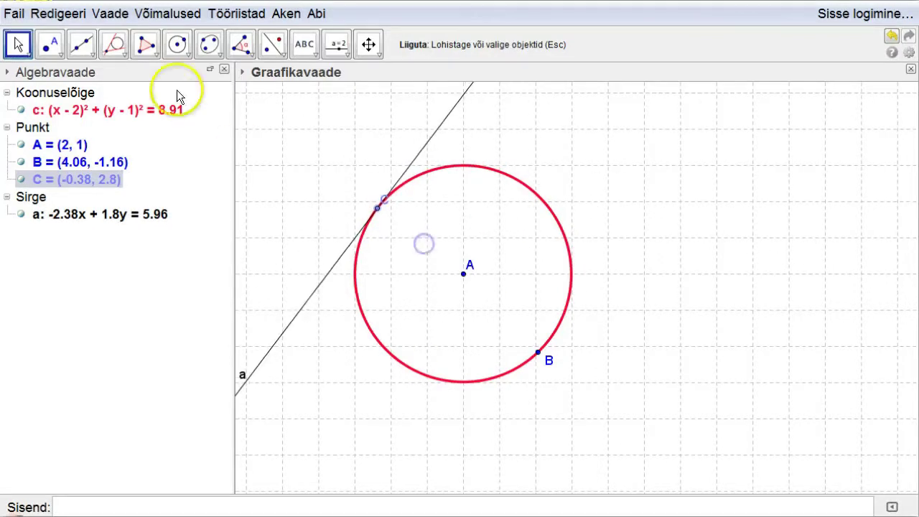
Draw a quadrilateral beside the circle with vertices at about (7.74, 3.42), (9.02, -1.34), (12.5, 2.1) and (11.66, 5.34).
{"action": "left_click", "coordinate": [125, 53]}
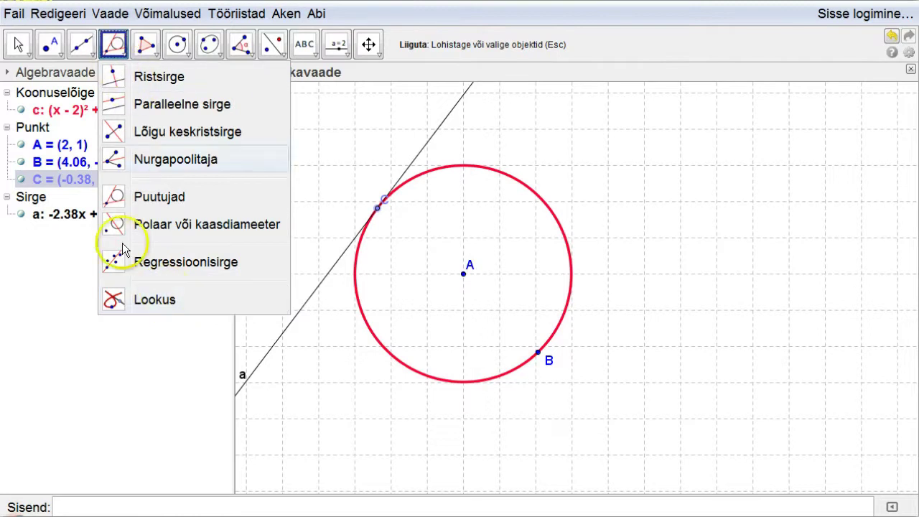
{"action": "mouse_move", "coordinate": [152, 46]}
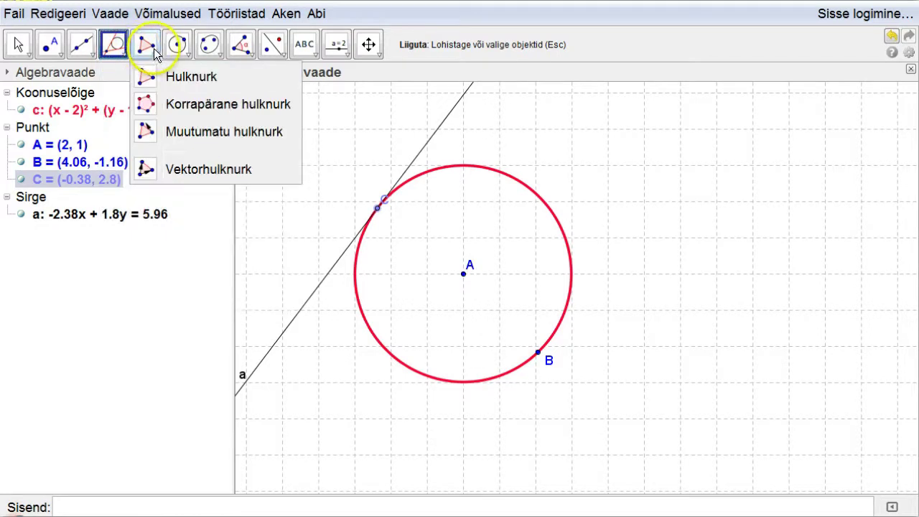
{"action": "left_click", "coordinate": [180, 81]}
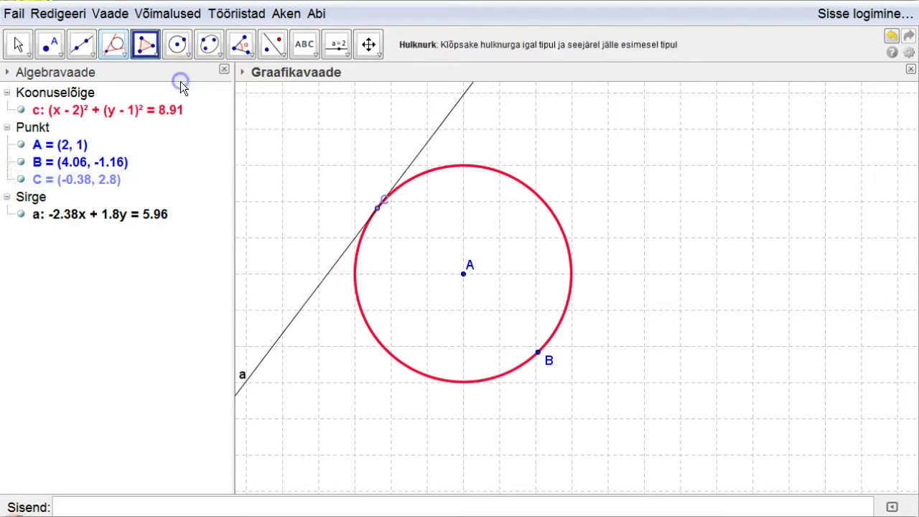
{"action": "left_click", "coordinate": [670, 186]}
{"action": "left_click", "coordinate": [716, 356]}
{"action": "left_click", "coordinate": [843, 234]}
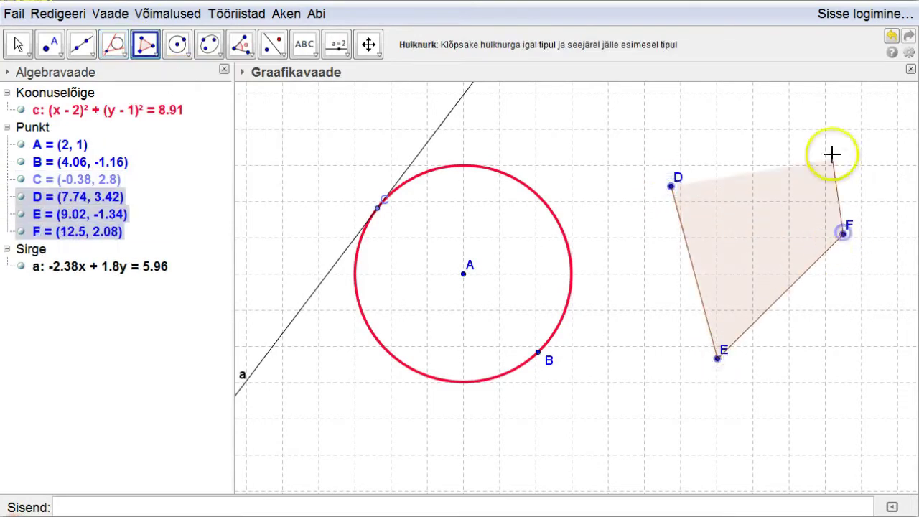
{"action": "left_click", "coordinate": [812, 116]}
{"action": "left_click", "coordinate": [671, 186]}
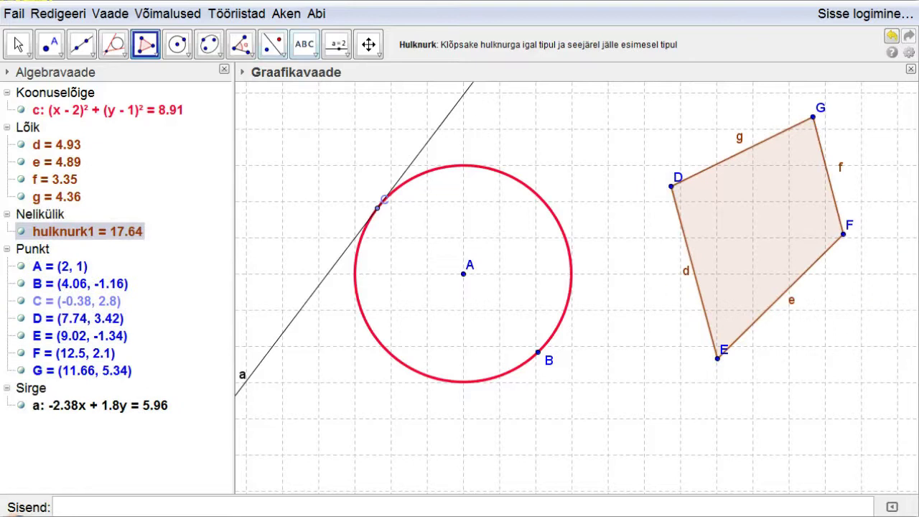
Examine the available polygon tools and the circle, arc and sector tools.
{"action": "left_click", "coordinate": [157, 57]}
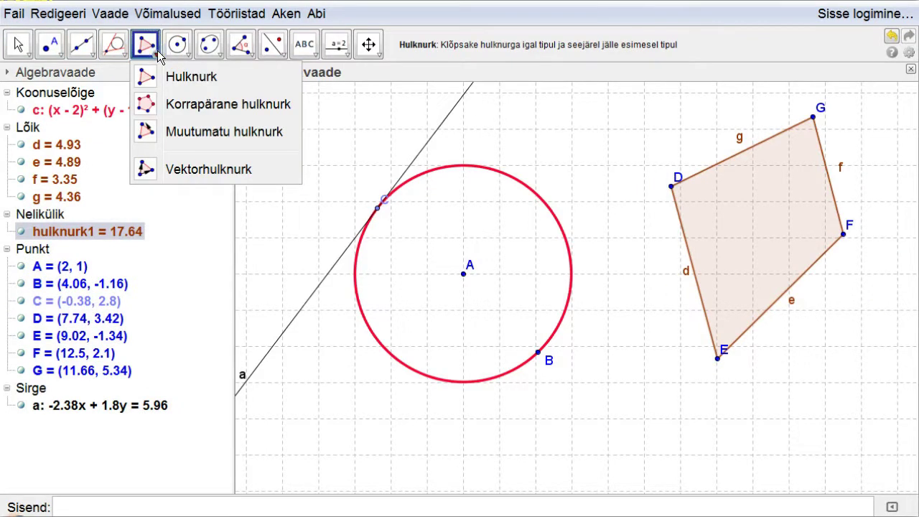
{"action": "left_click_drag", "start_coordinate": [159, 57], "coordinate": [178, 136]}
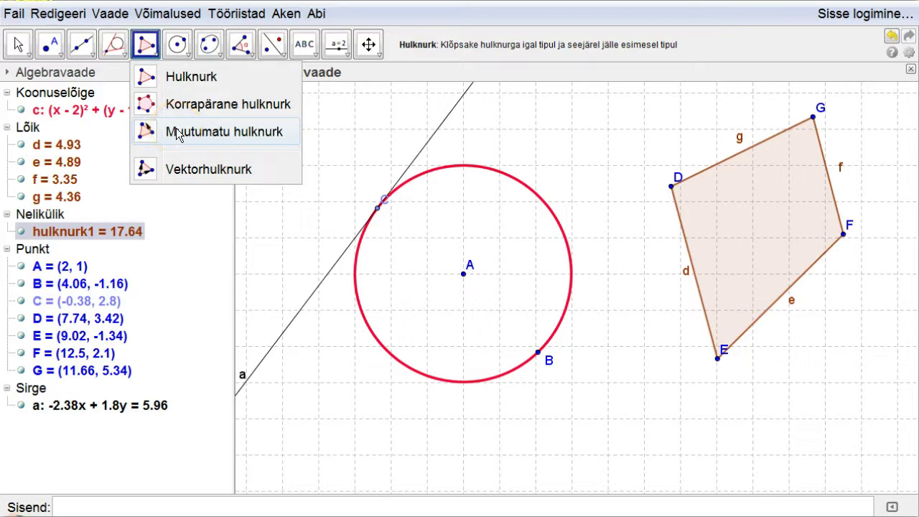
{"action": "left_click_drag", "start_coordinate": [178, 137], "coordinate": [192, 61]}
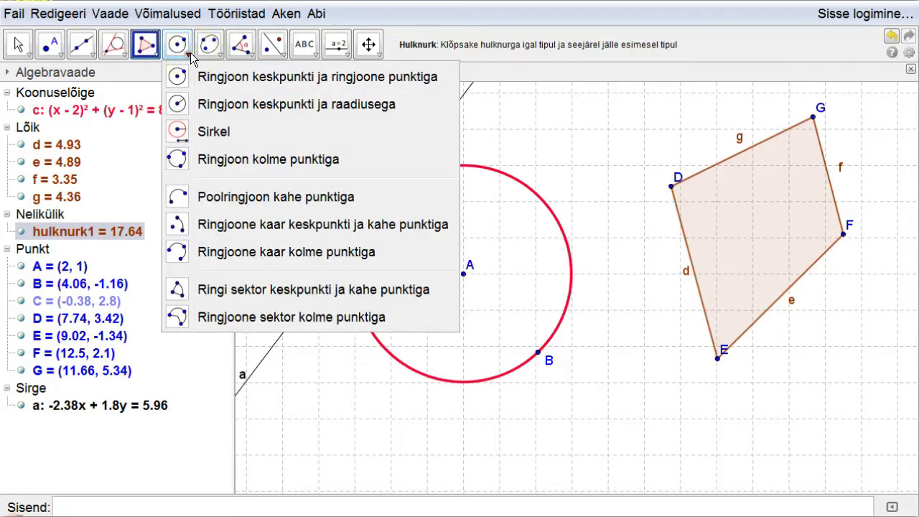
{"action": "left_click_drag", "start_coordinate": [178, 42], "coordinate": [372, 87]}
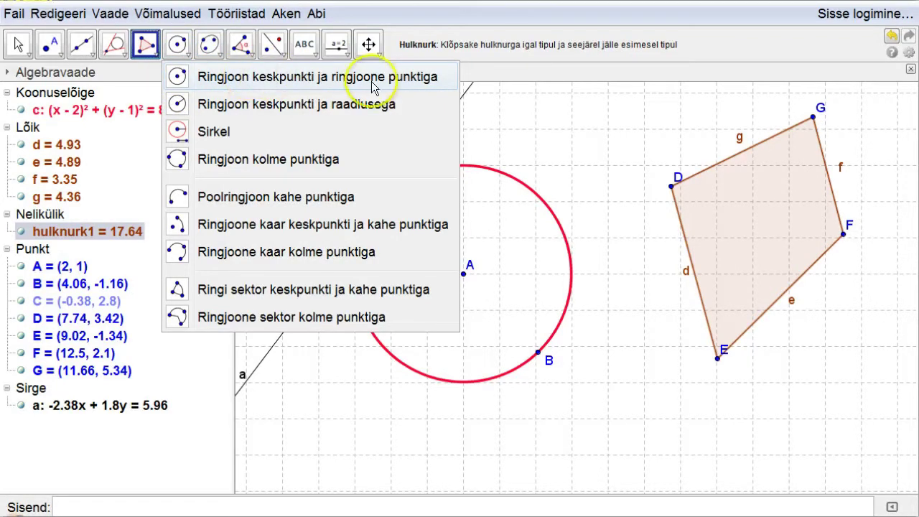